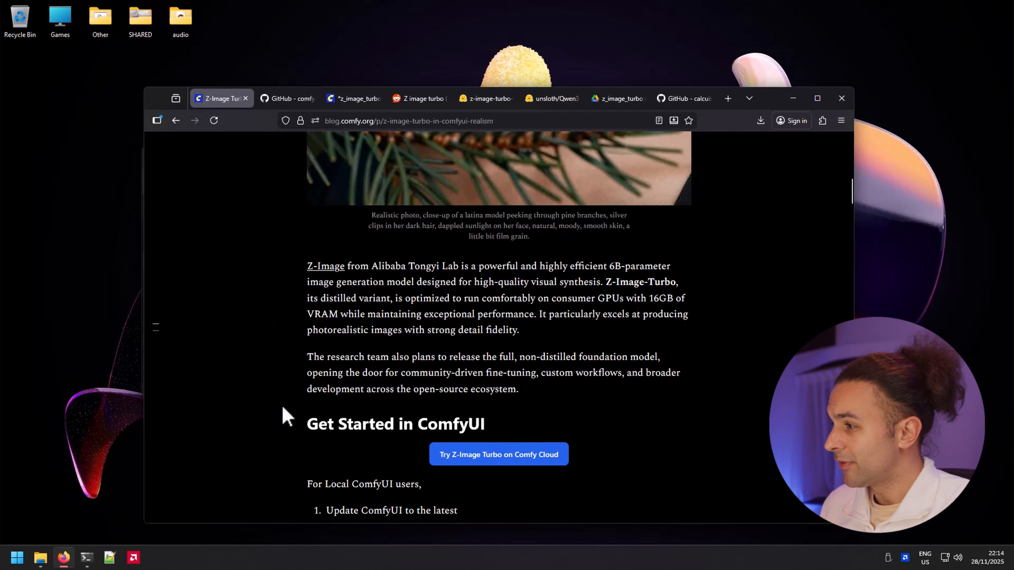
Step: Switch to Command Prompt and try to create a directory named AI in the user folder
{"action": "scroll", "coordinate": [285, 417], "scroll_direction": "down", "scroll_amount": 1}
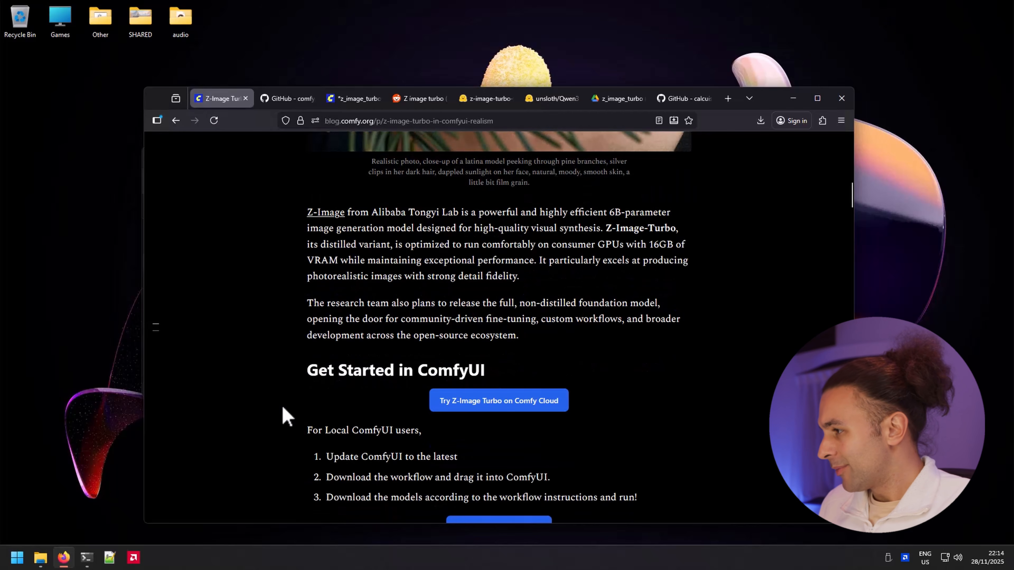
{"action": "scroll", "coordinate": [286, 375], "scroll_direction": "down", "scroll_amount": 2}
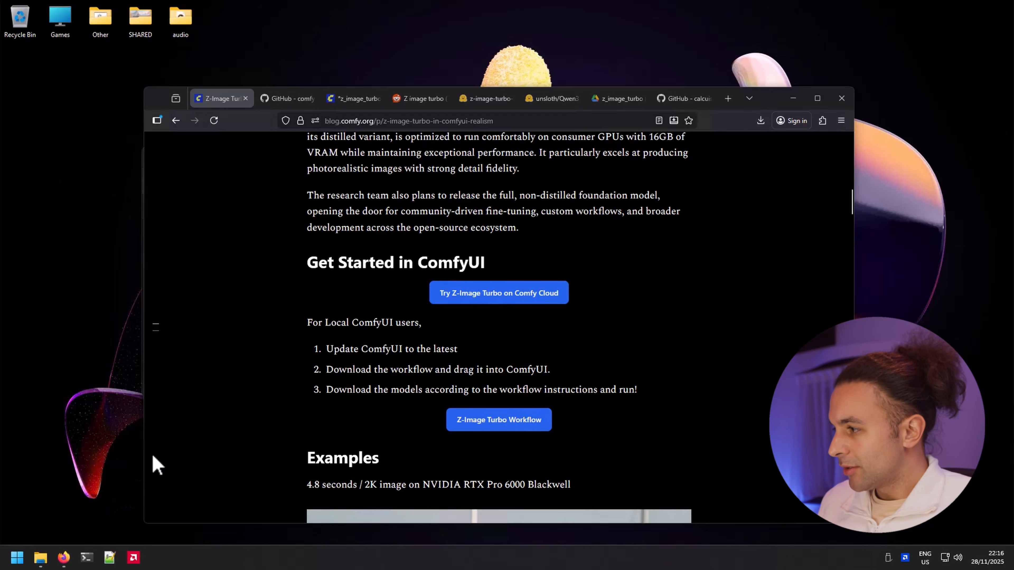
{"action": "left_click", "coordinate": [88, 558]}
{"action": "left_click_drag", "start_coordinate": [253, 28], "coordinate": [472, 148]}
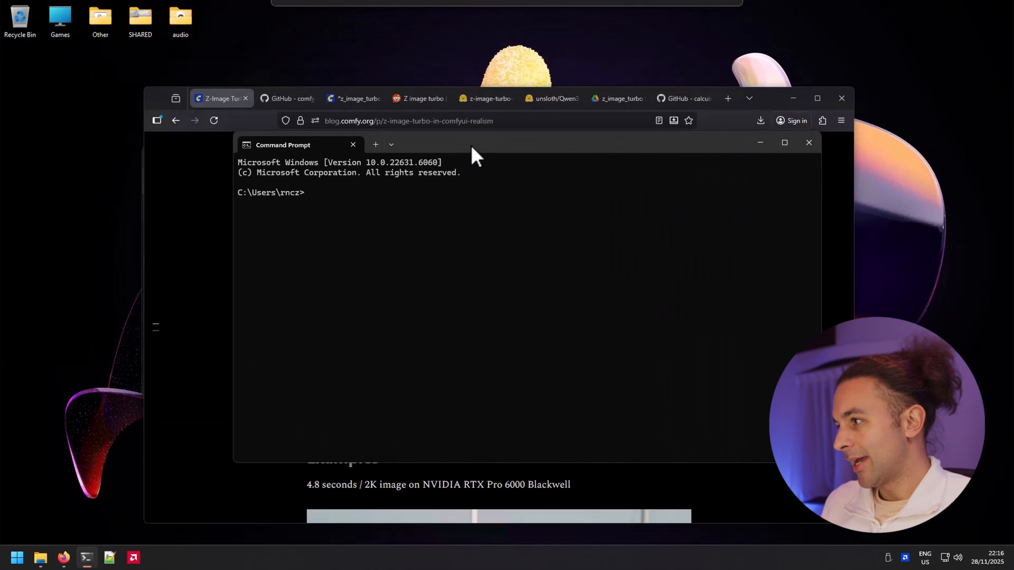
{"action": "type", "text": "mkdir AI"}
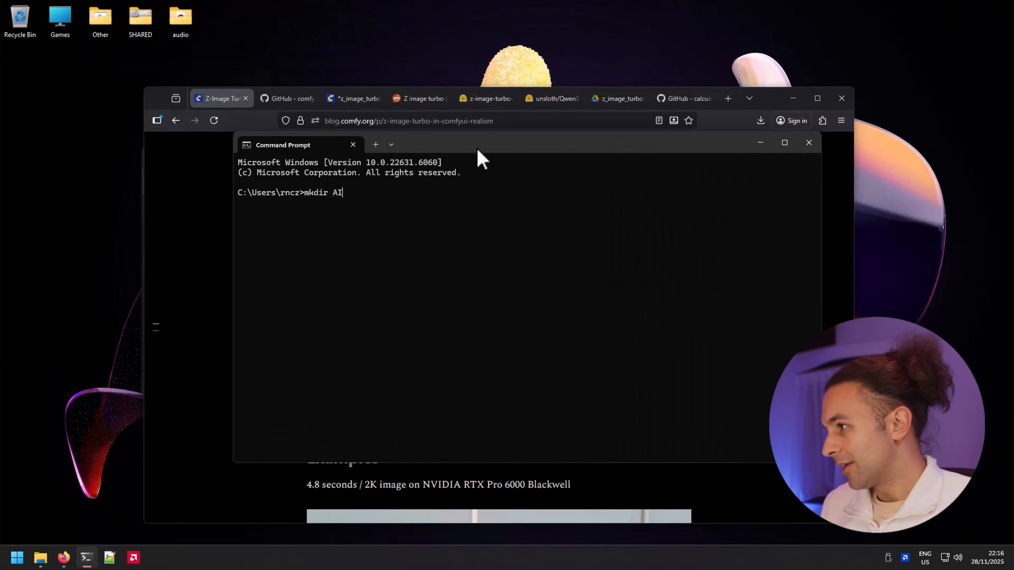
{"action": "key", "text": "Return"}
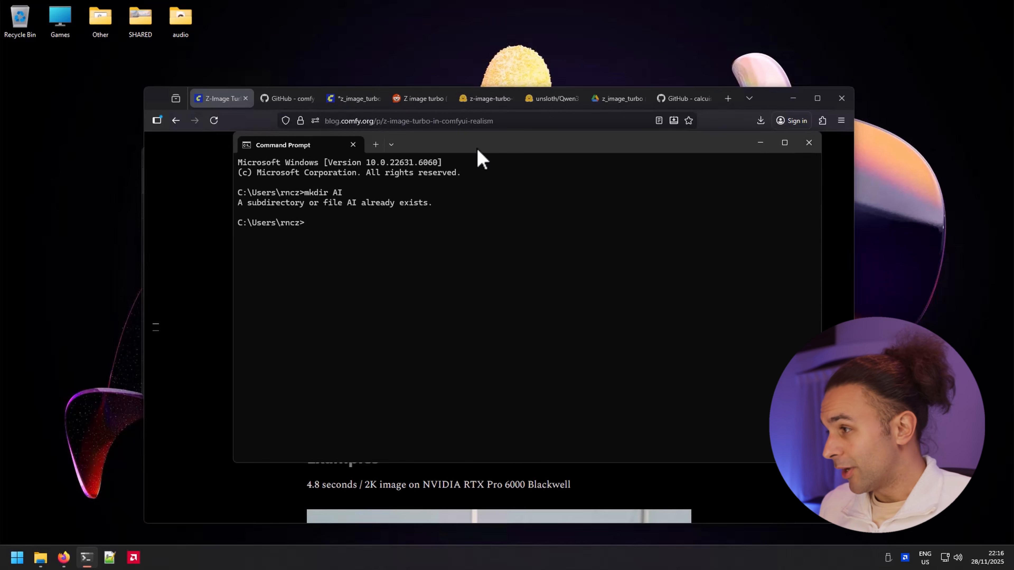
Step: Change into the AI directory and from there into its ComfyUI subdirectory
{"action": "type", "text": "cd AI"}
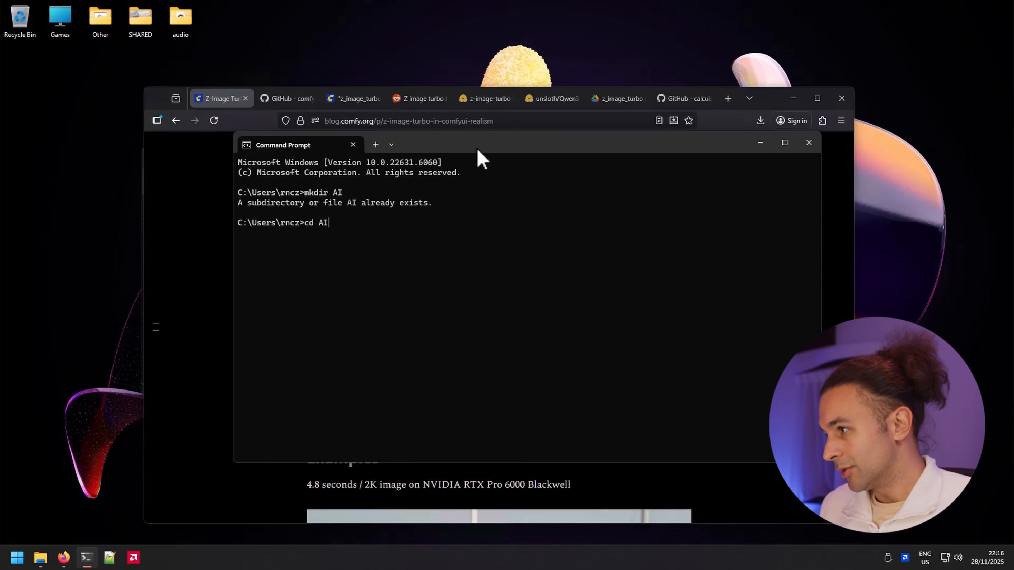
{"action": "key", "text": "Return"}
{"action": "type", "text": "cd C"}
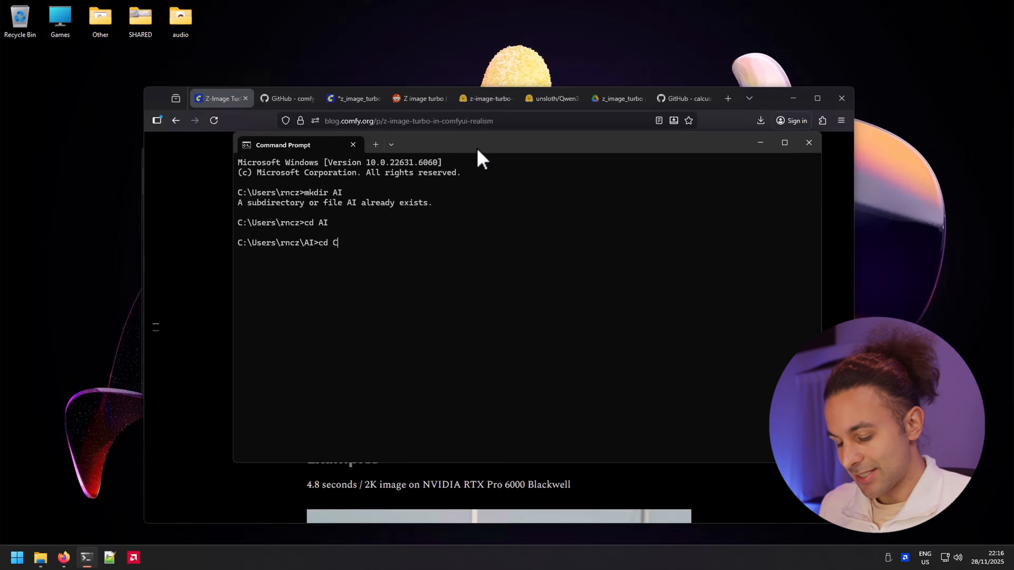
{"action": "type", "text": "omfyUI"}
{"action": "key", "text": "Return"}
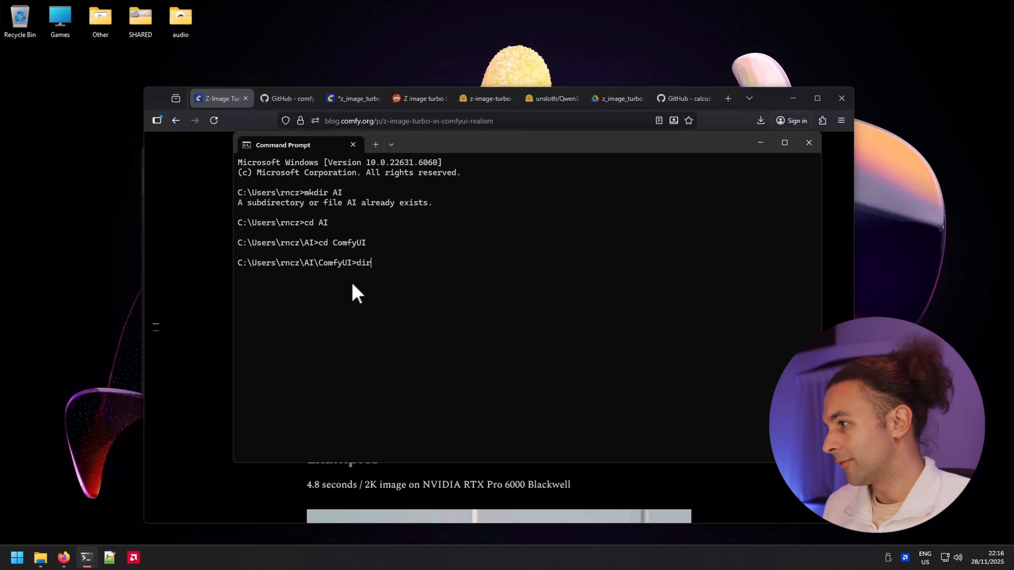
Step: List the contents of the ComfyUI directory, and clear the terminal screen
{"action": "type", "text": "dir"}
{"action": "key", "text": "Return"}
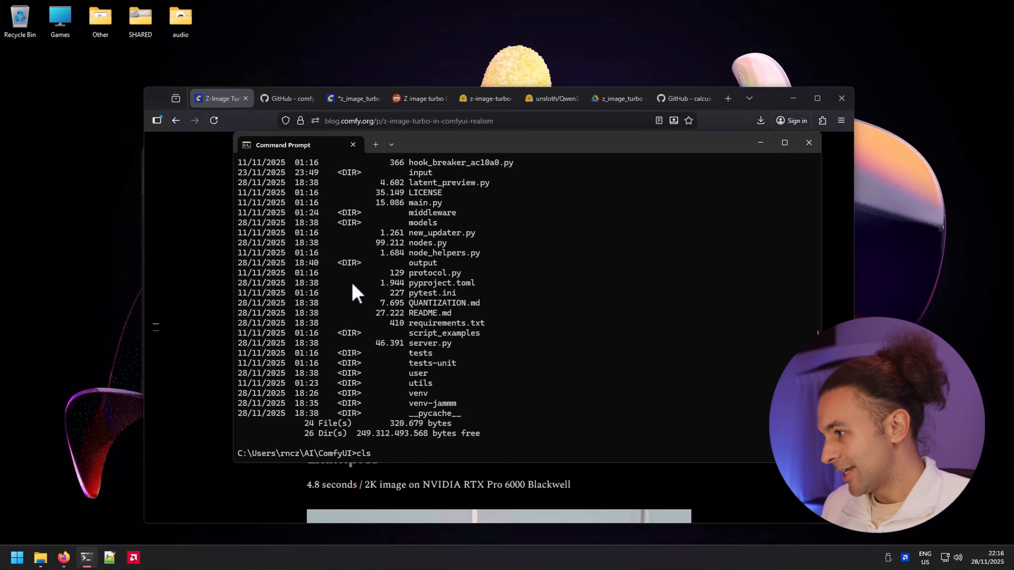
{"action": "type", "text": "cls"}
{"action": "key", "text": "Return"}
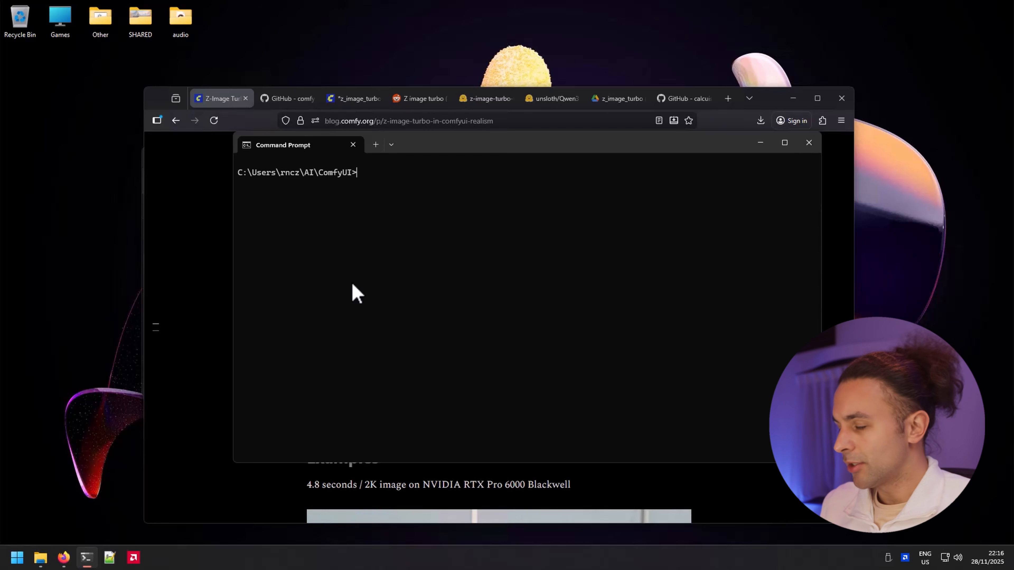
Step: Try to check the installed Git version with the command git -version
{"action": "type", "text": "git "}
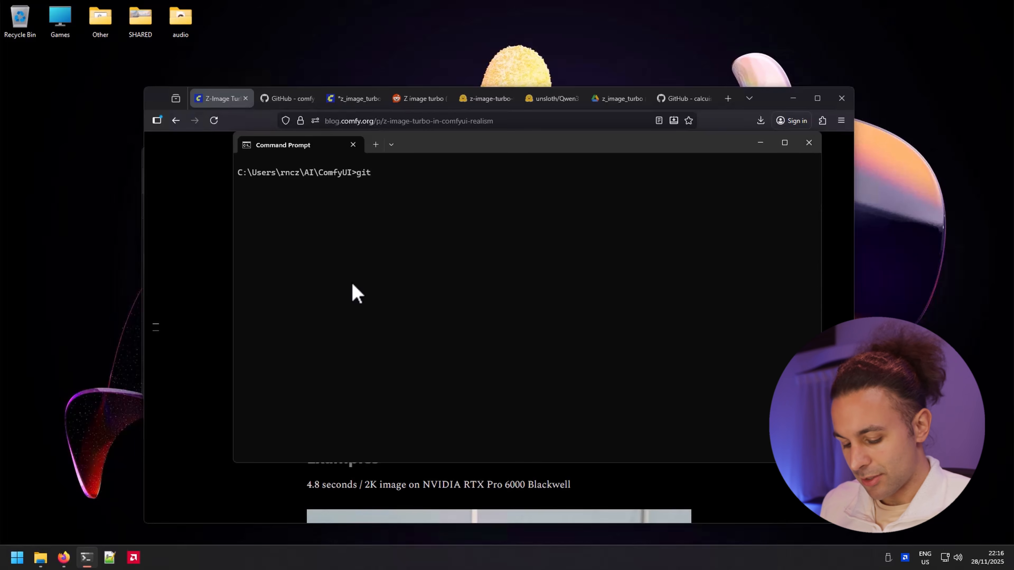
{"action": "type", "text": "--"}
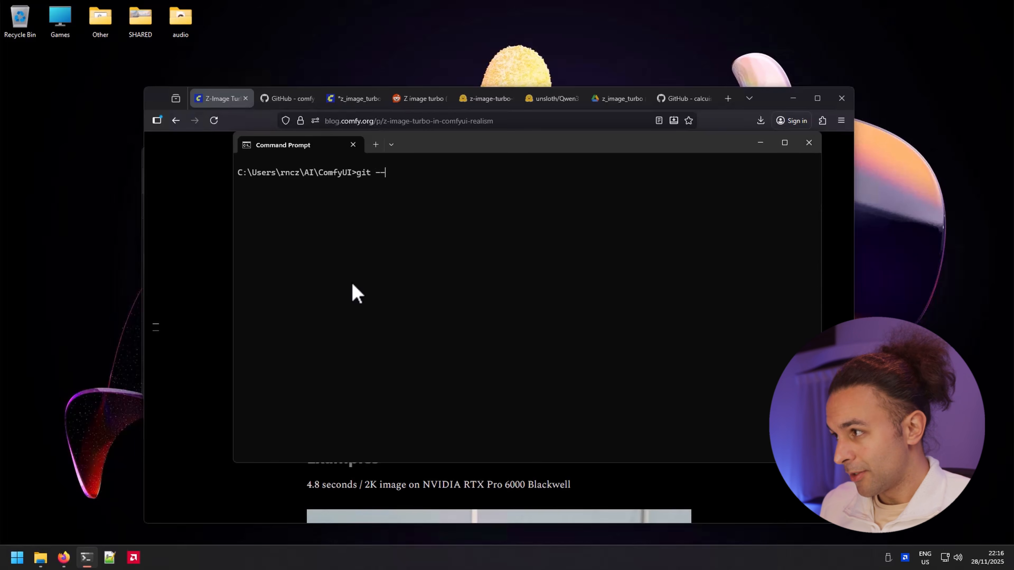
{"action": "key", "text": "BackSpace"}
{"action": "type", "text": "version"}
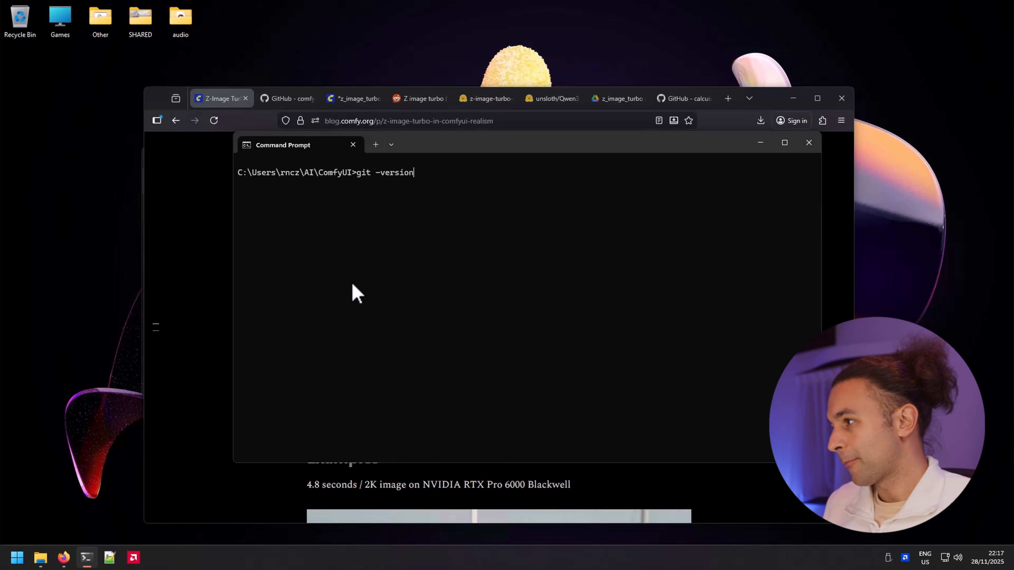
{"action": "key", "text": "Return"}
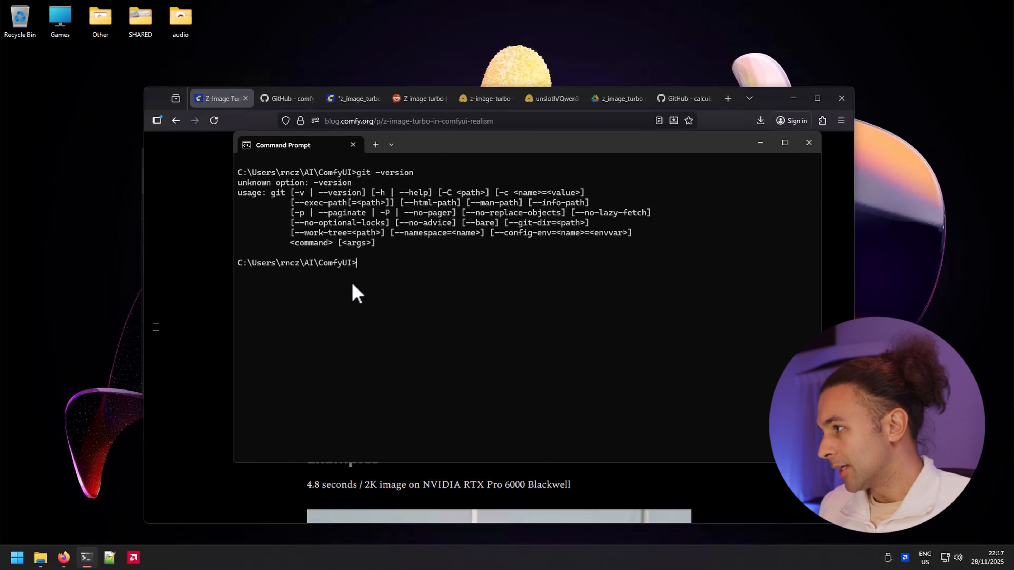
Step: Check the installed Git version with the command git --version
{"action": "type", "text": "git --vesion"}
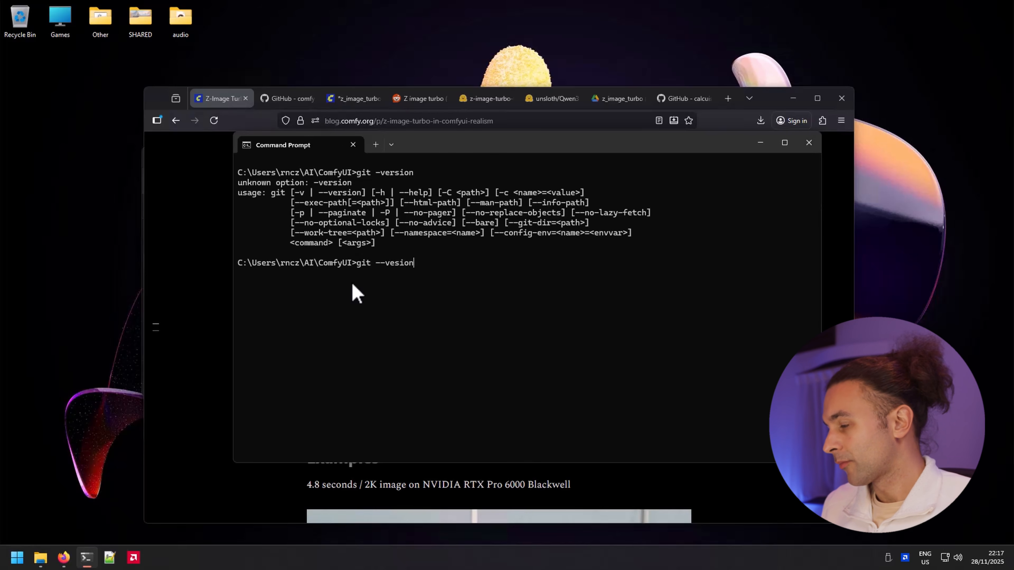
{"action": "key", "text": "BackSpace"}
{"action": "key", "text": "BackSpace"}
{"action": "type", "text": "rsion"}
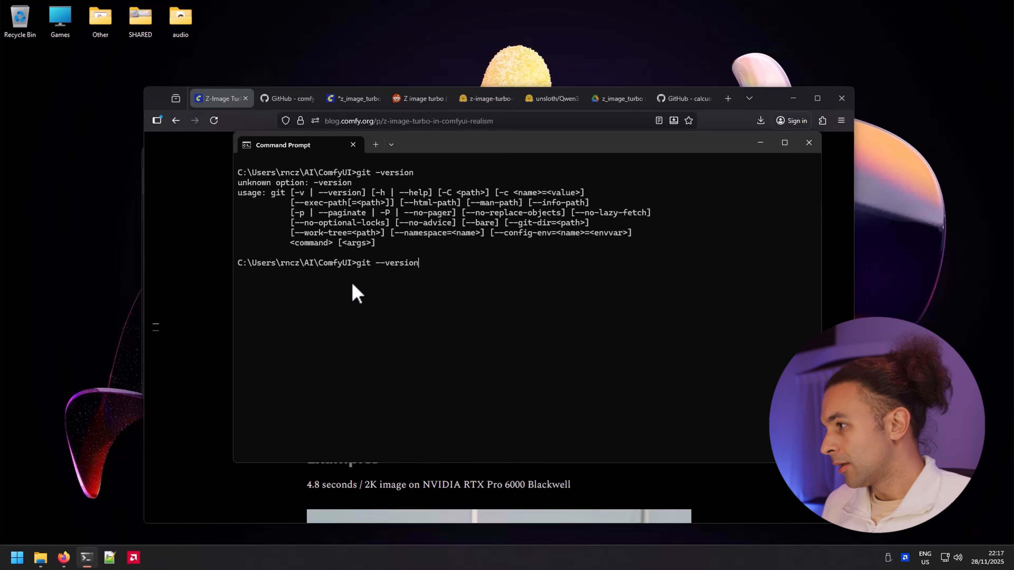
{"action": "key", "text": "Return"}
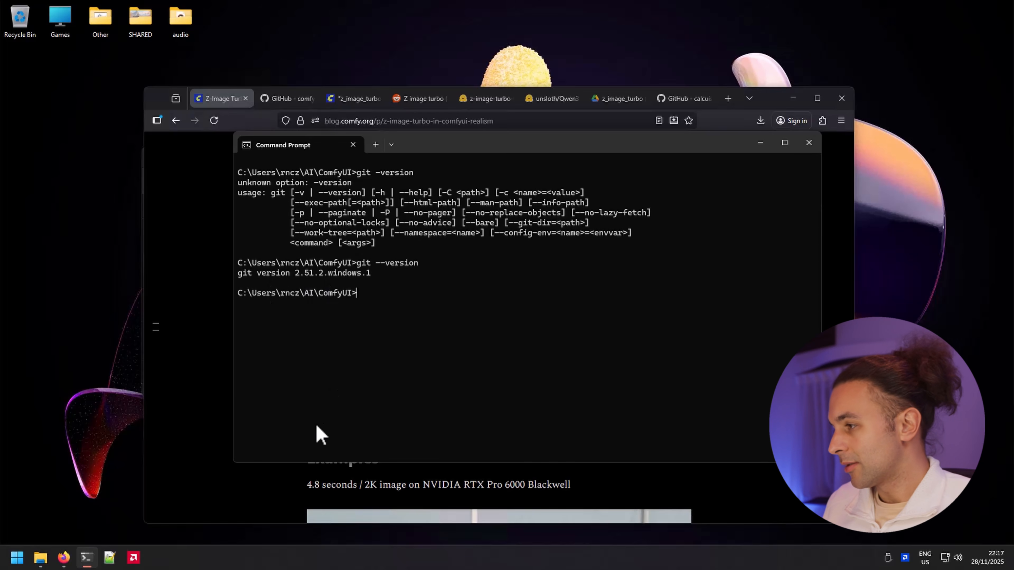
Step: Update the local ComfyUI copy with git pull, and bring up the ComfyUI GitHub repository page in the browser
{"action": "type", "text": "git pull"}
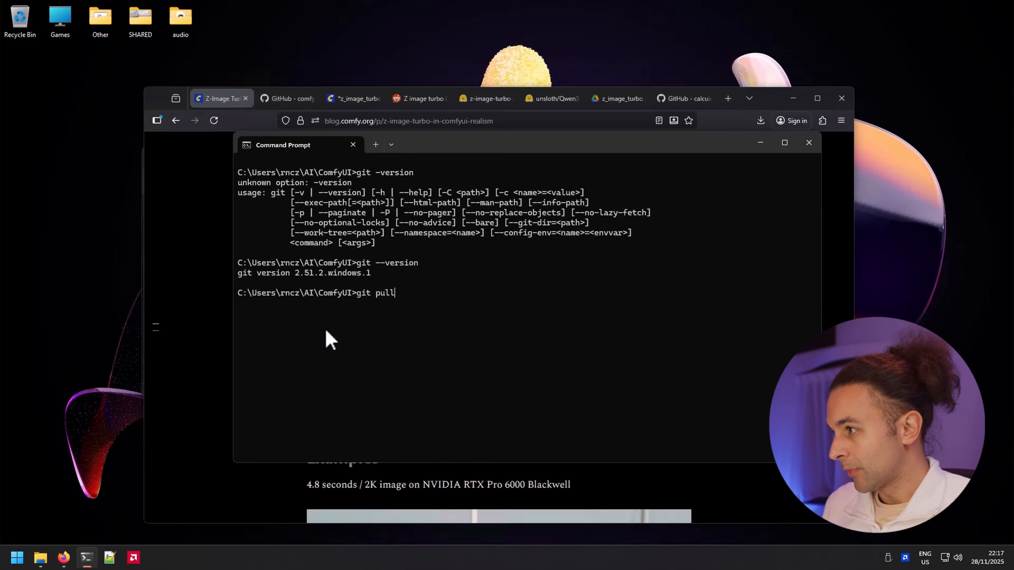
{"action": "key", "text": "Return"}
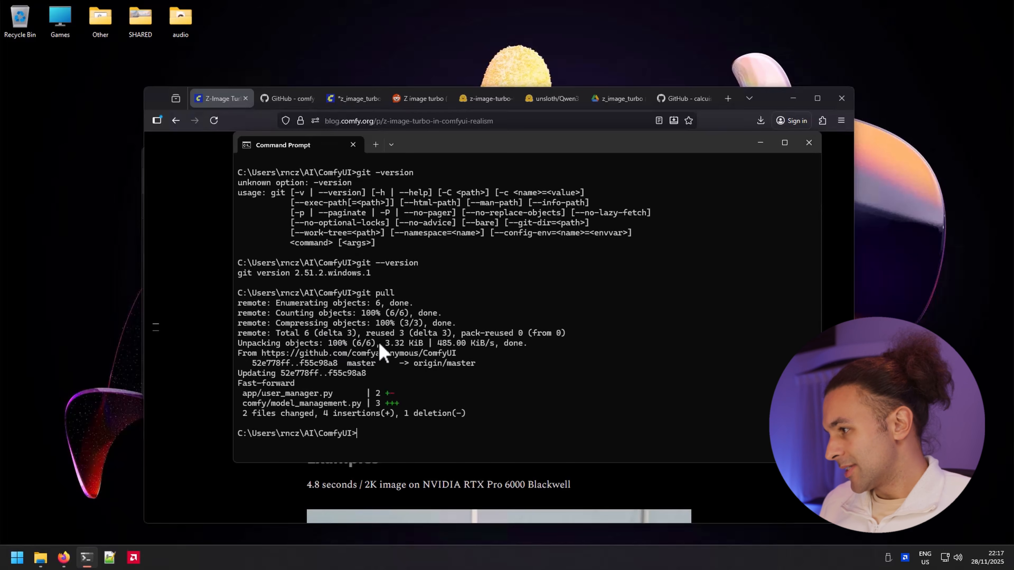
{"action": "left_click", "coordinate": [285, 105]}
{"action": "mouse_move", "coordinate": [339, 154]}
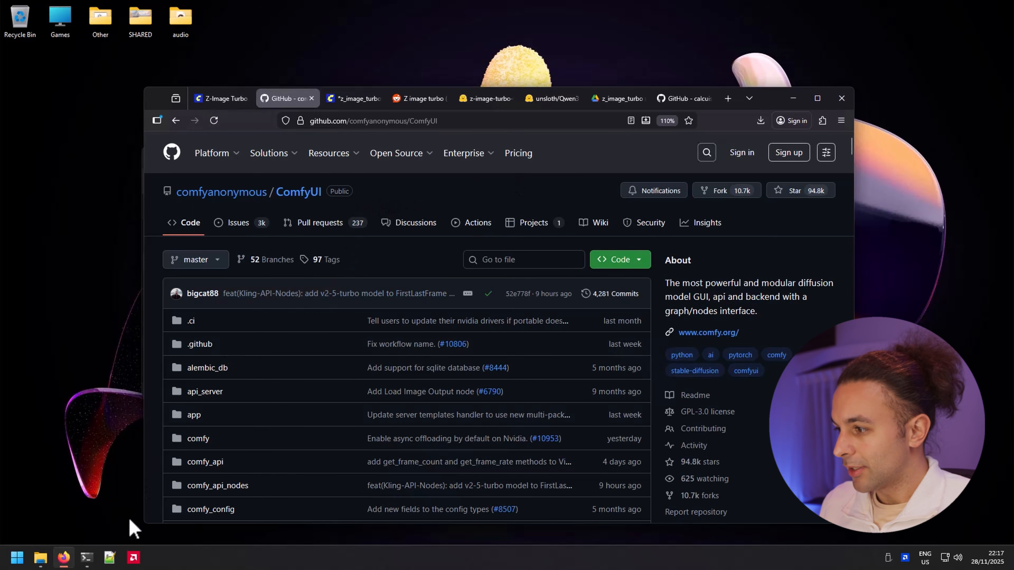
Step: Return to Command Prompt, clear it and activate the Python virtual environment with .\venv\Scripts\activate
{"action": "left_click", "coordinate": [86, 557]}
{"action": "type", "text": "cls"}
{"action": "key", "text": "Return"}
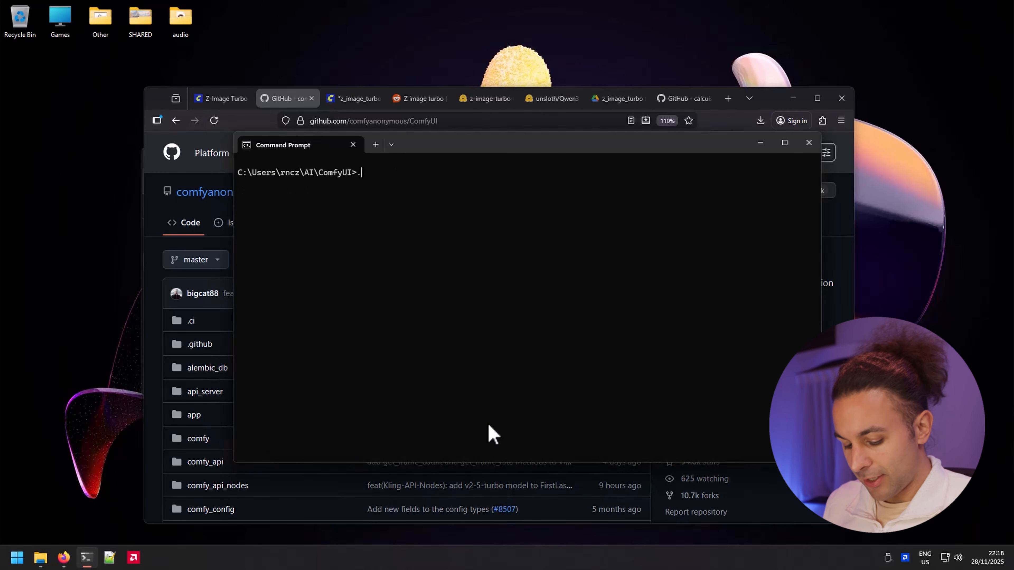
{"action": "type", "text": ".\\venv"}
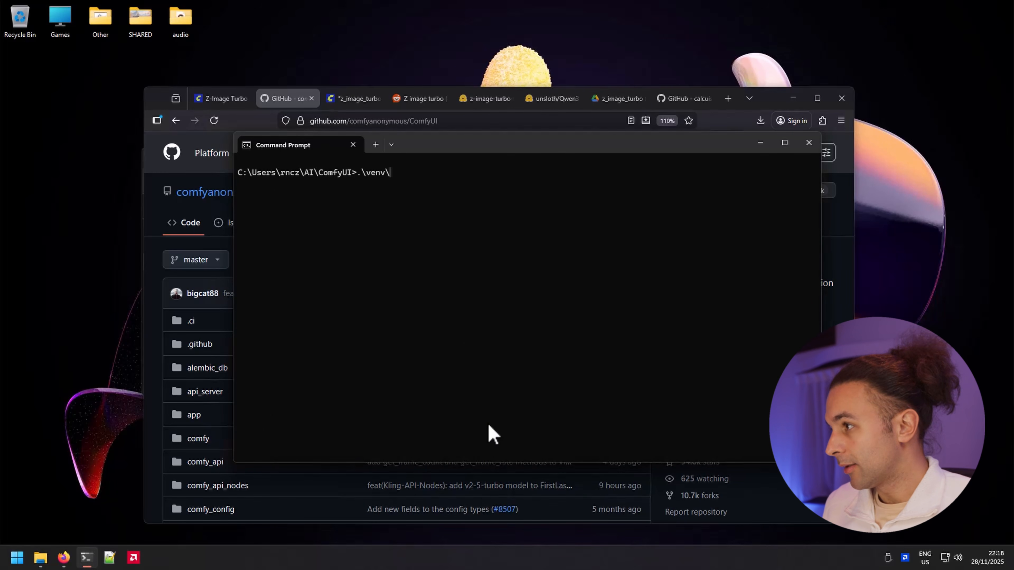
{"action": "type", "text": "\\Scripts"}
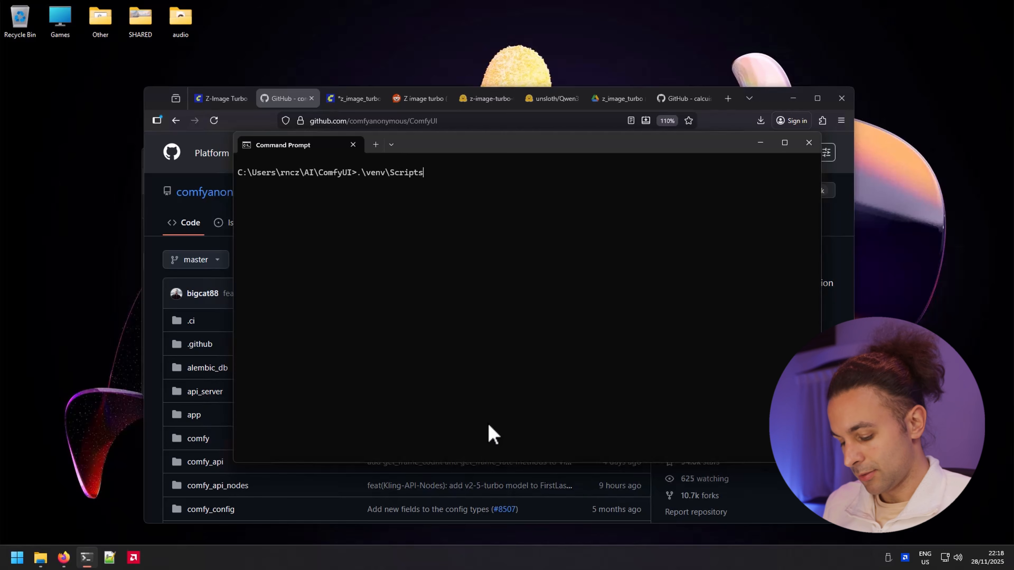
{"action": "type", "text": "\\activate"}
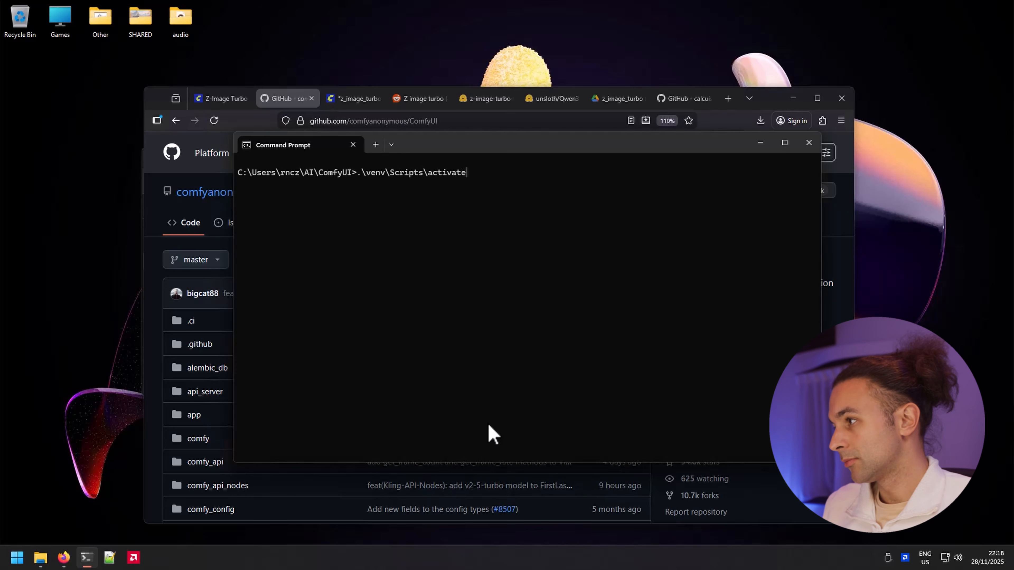
{"action": "key", "text": "Return"}
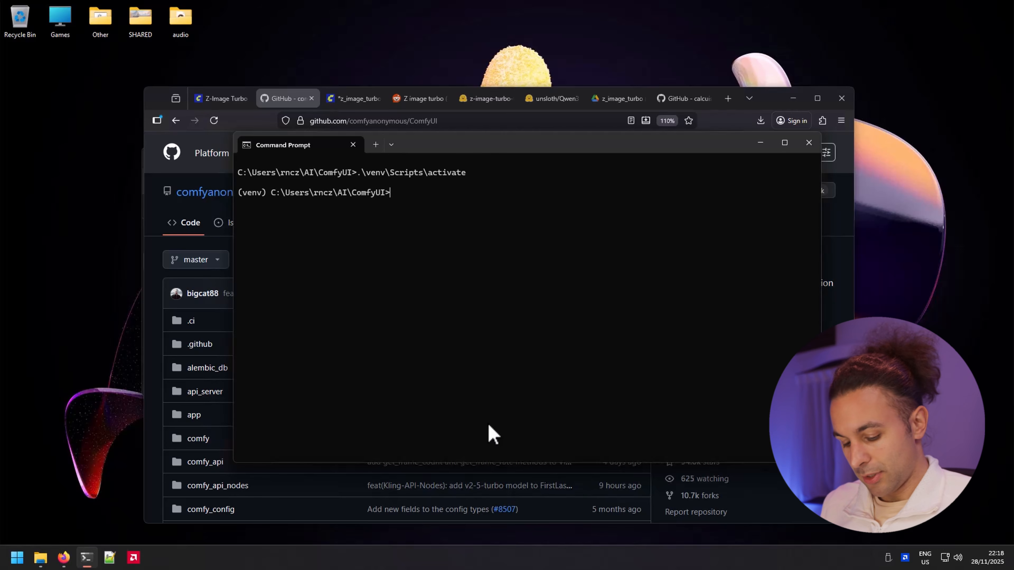
{"action": "type", "text": "python main."}
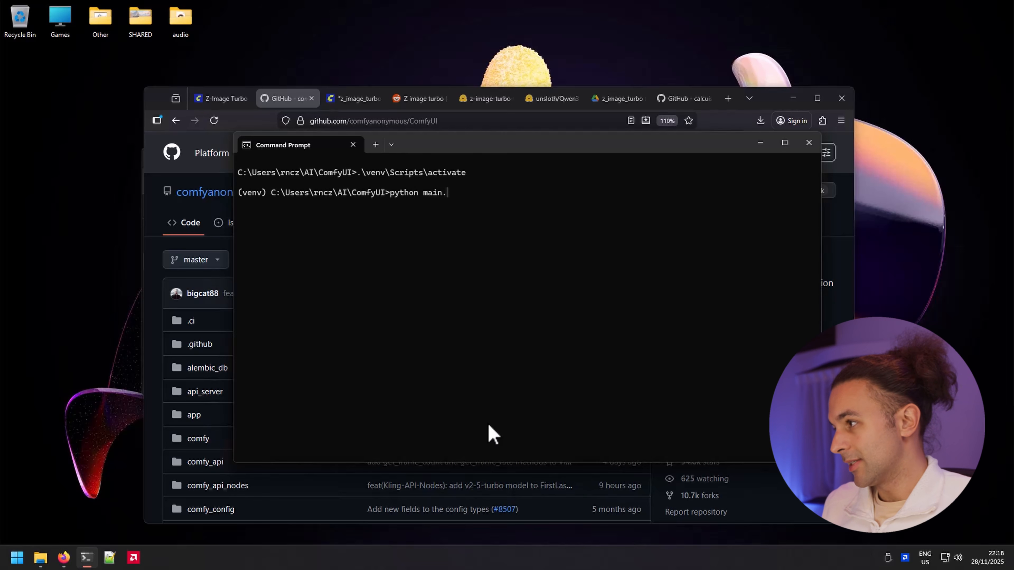
{"action": "type", "text": "py"}
{"action": "key", "text": "Return"}
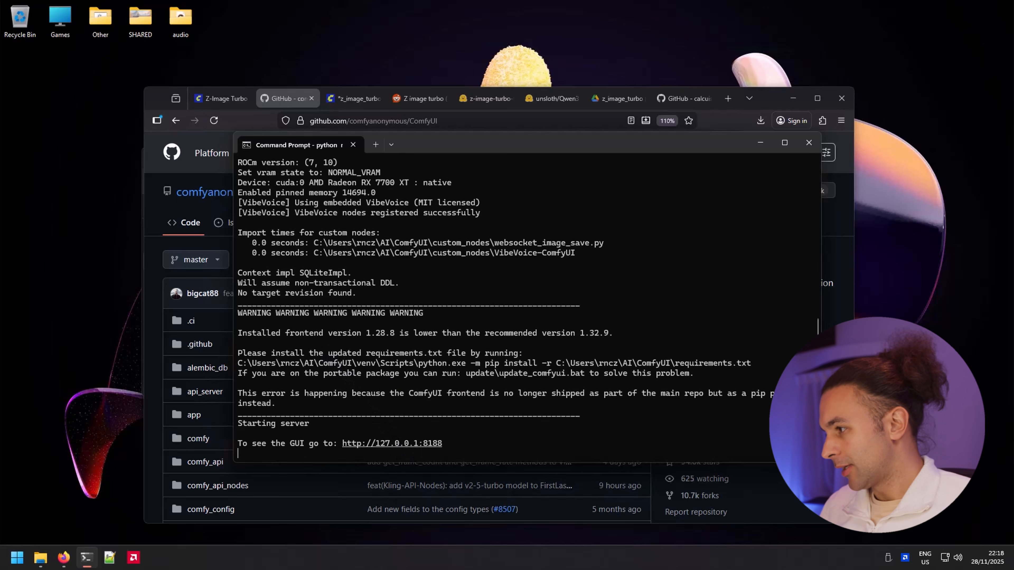
{"action": "left_click", "coordinate": [413, 444], "text": "ctrl"}
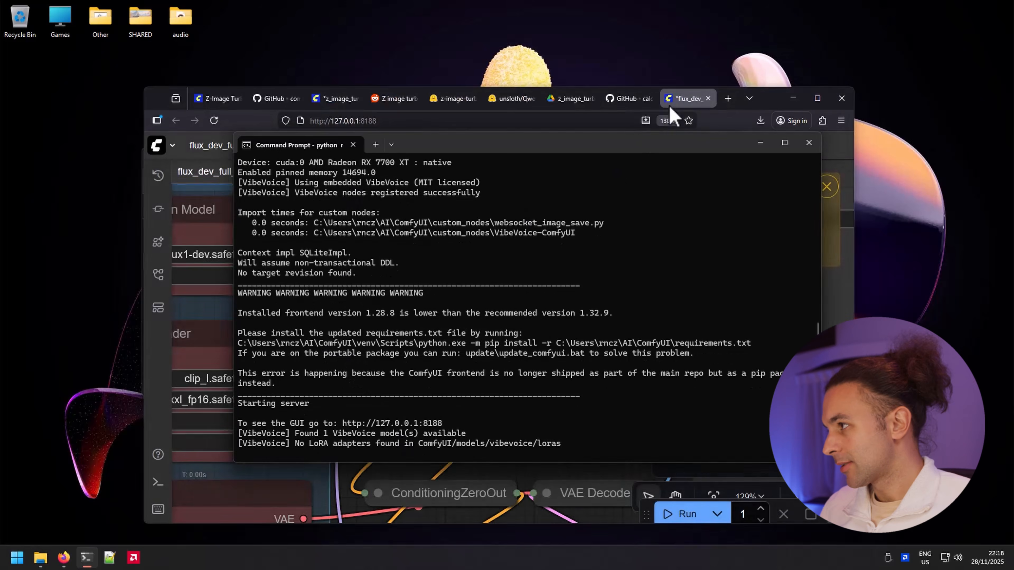
{"action": "left_click", "coordinate": [671, 108]}
{"action": "scroll", "coordinate": [421, 330], "scroll_direction": "up", "scroll_amount": 3}
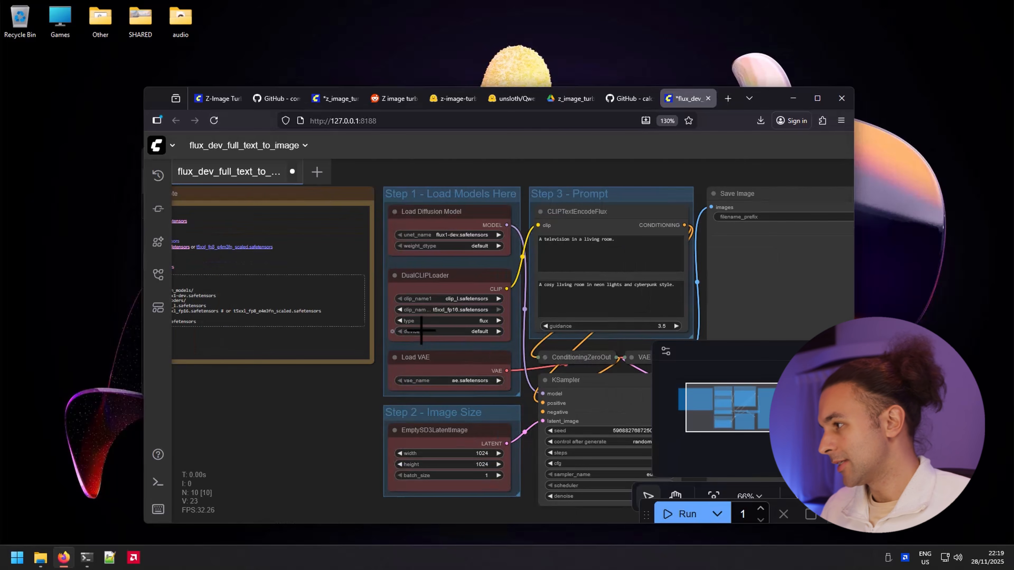
{"action": "left_click", "coordinate": [743, 403]}
{"action": "left_click_drag", "start_coordinate": [743, 403], "coordinate": [709, 403]}
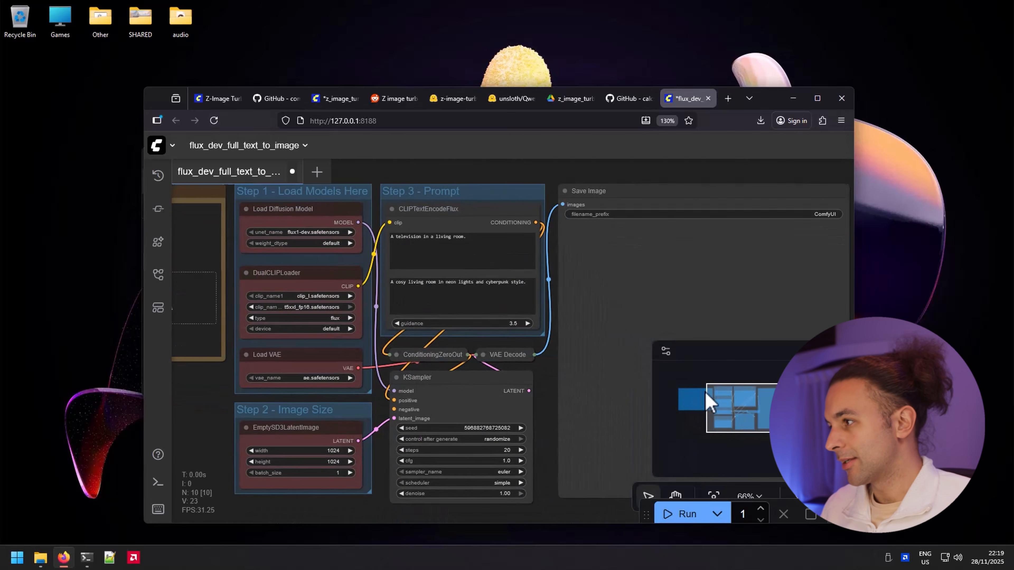
Step: Download image_z_image_turbo.json through the workflow link in the Comfy blog's Z-Image Turbo post, and show the downloaded file in its folder
{"action": "left_click", "coordinate": [276, 98]}
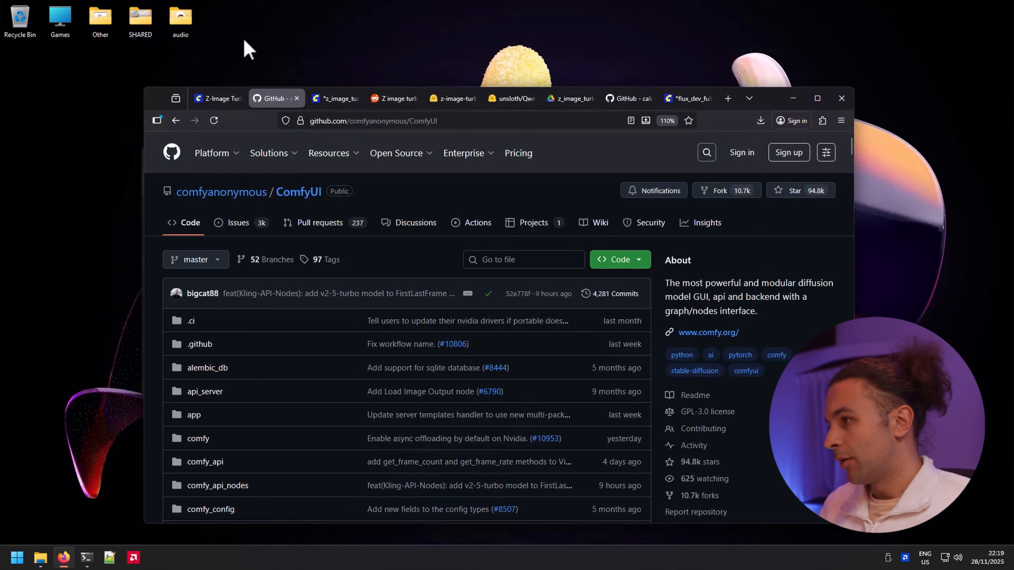
{"action": "left_click", "coordinate": [220, 99]}
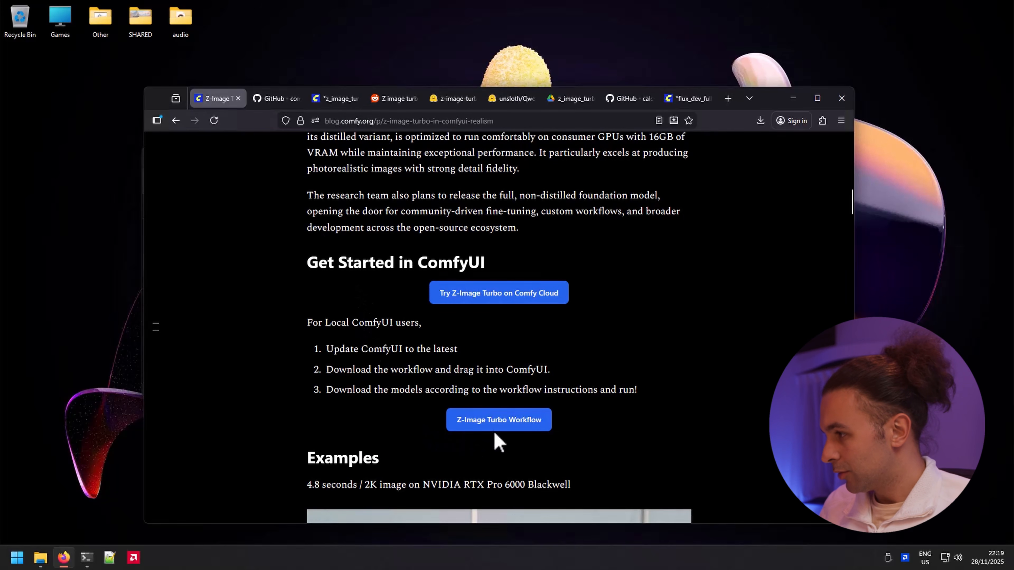
{"action": "left_click", "coordinate": [504, 422]}
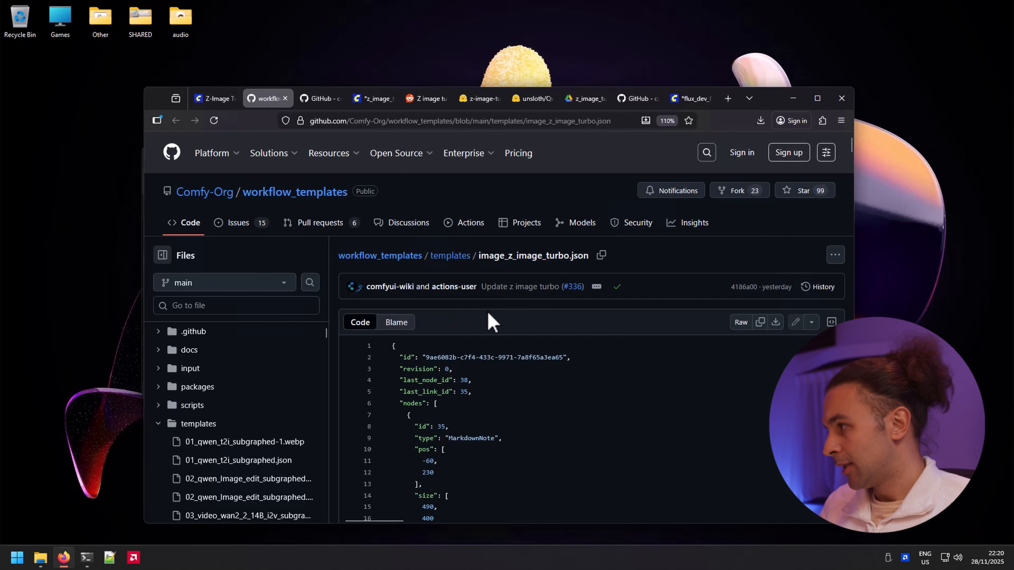
{"action": "left_click", "coordinate": [775, 322]}
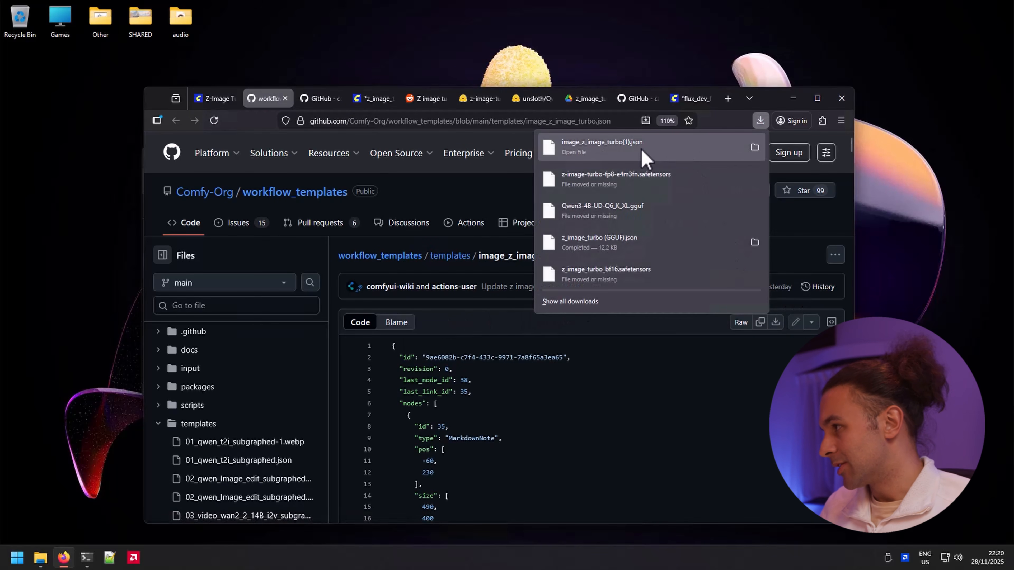
{"action": "left_click", "coordinate": [755, 148]}
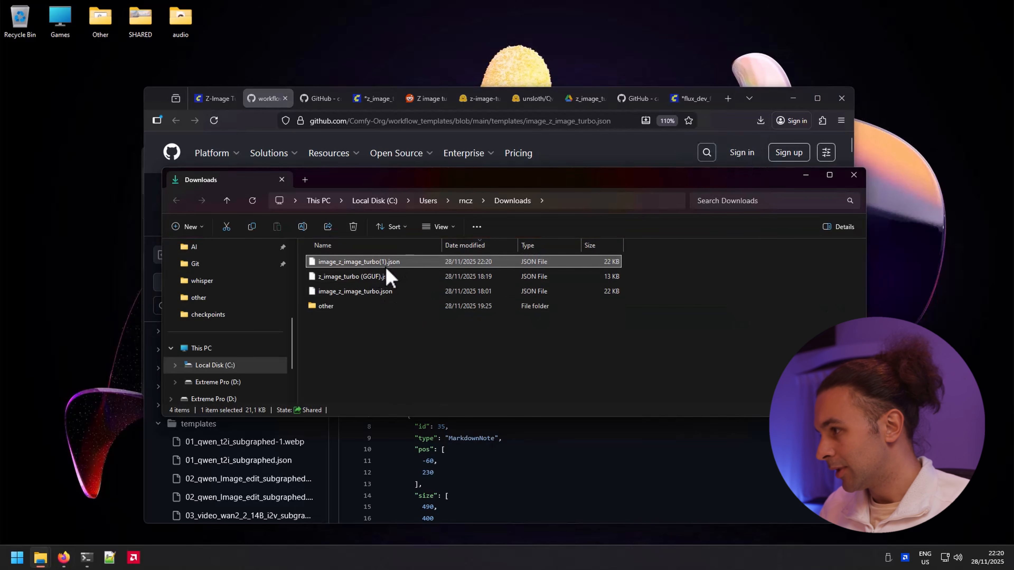
Step: Delete the duplicate image_z_image_turbo(1).json from Downloads, and open image_z_image_turbo.json as a workflow in the local ComfyUI page
{"action": "key", "text": "Delete"}
{"action": "left_click", "coordinate": [388, 279]}
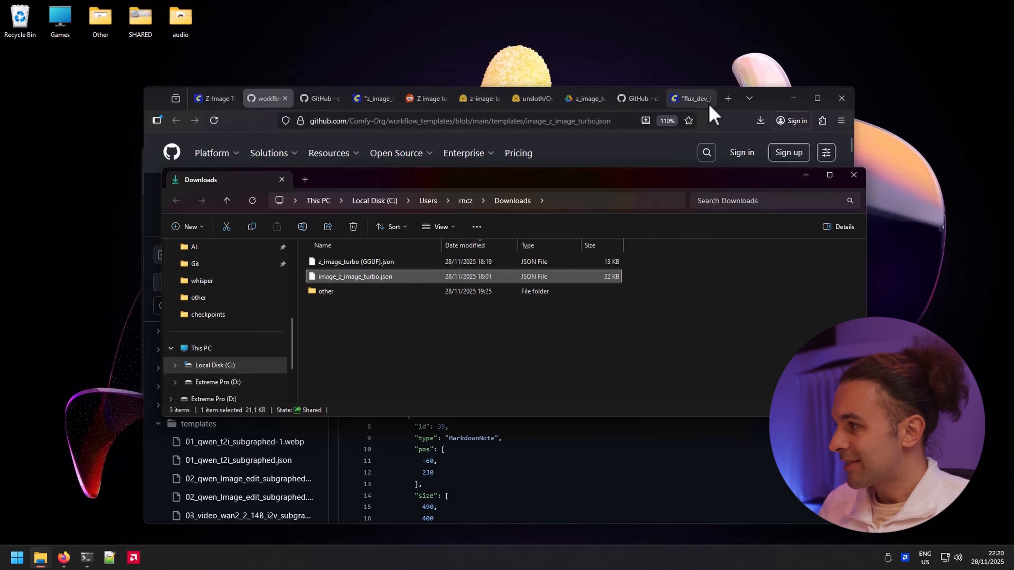
{"action": "left_click_drag", "start_coordinate": [708, 98], "coordinate": [319, 98]}
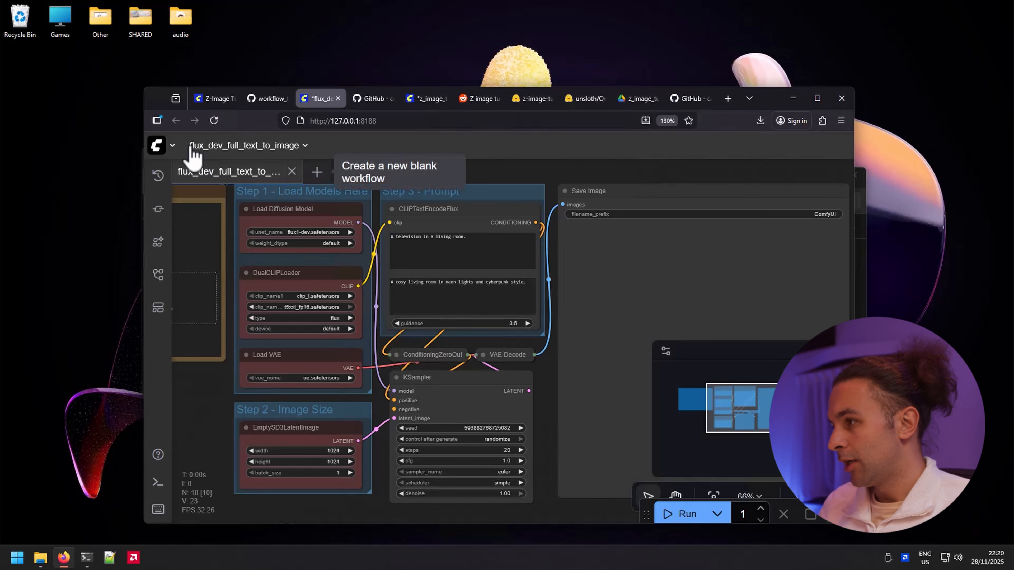
{"action": "left_click", "coordinate": [172, 148]}
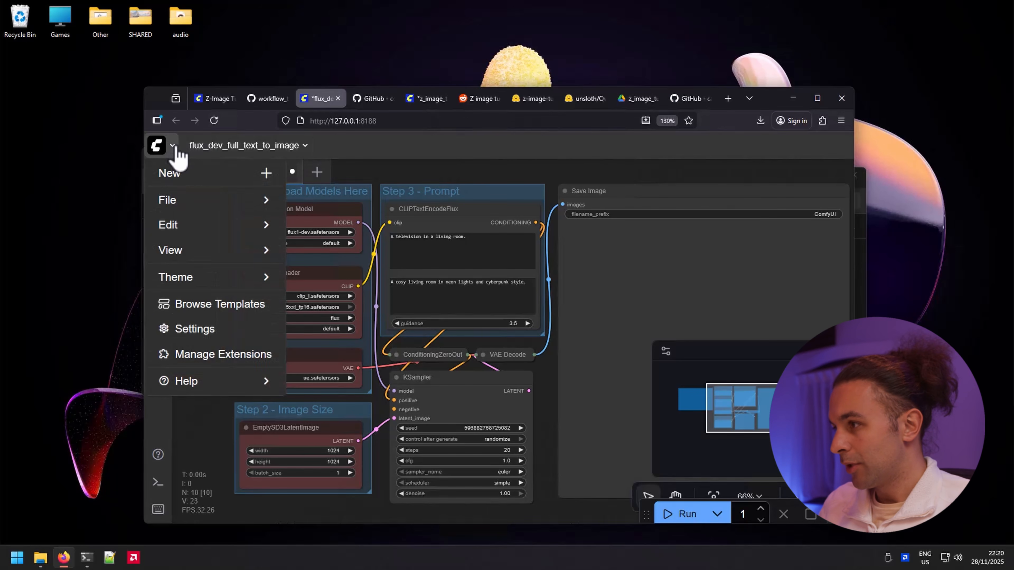
{"action": "left_click", "coordinate": [256, 206]}
{"action": "left_click", "coordinate": [329, 202]}
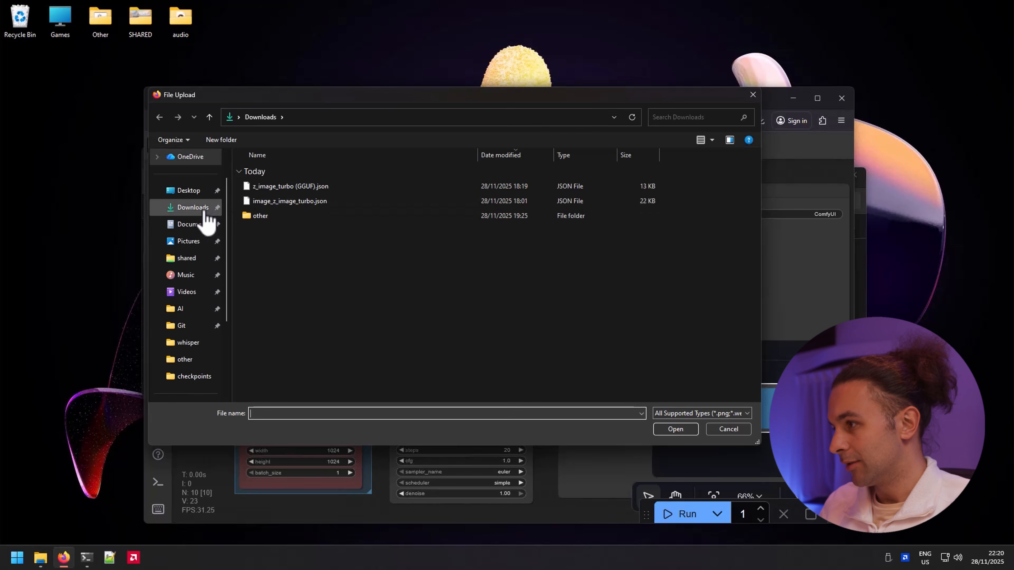
{"action": "left_click", "coordinate": [296, 201]}
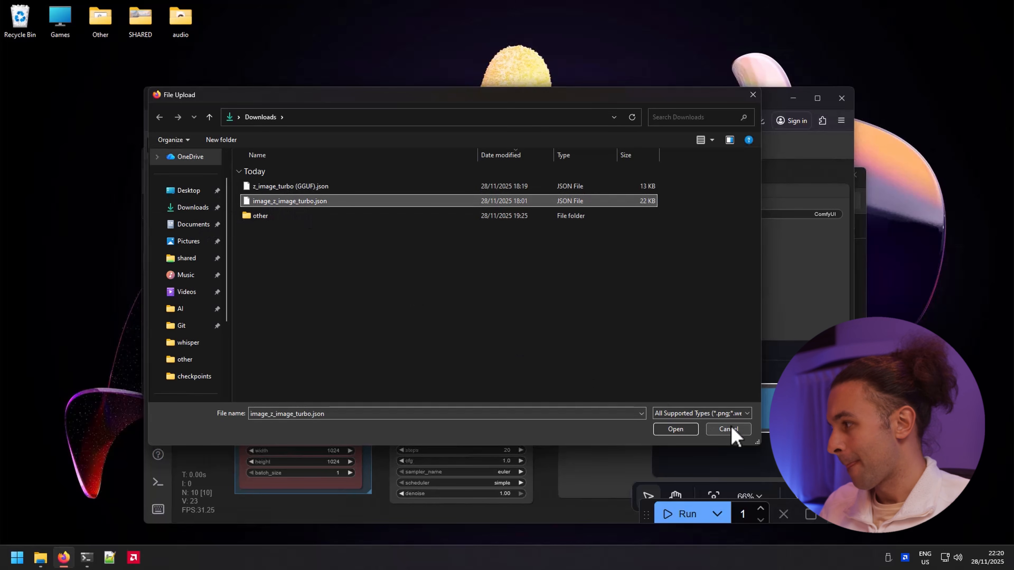
{"action": "left_click", "coordinate": [687, 432]}
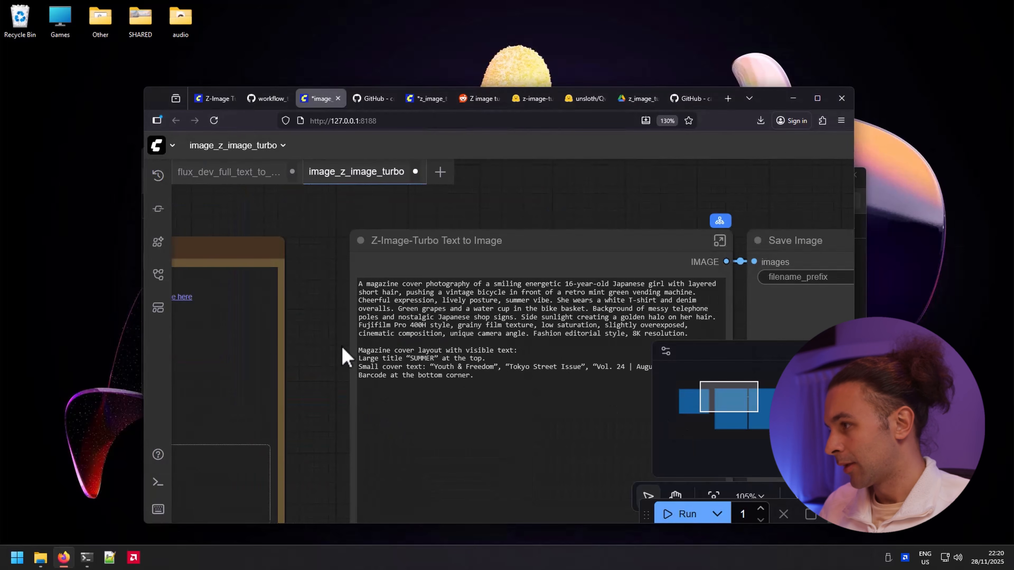
Step: Enlarge the workflow's Model link note and examine the listed text encoder, diffusion model and VAE files with their storage folders
{"action": "scroll", "coordinate": [343, 368], "scroll_direction": "down", "scroll_amount": 4}
{"action": "scroll", "coordinate": [339, 383], "scroll_direction": "down", "scroll_amount": 2}
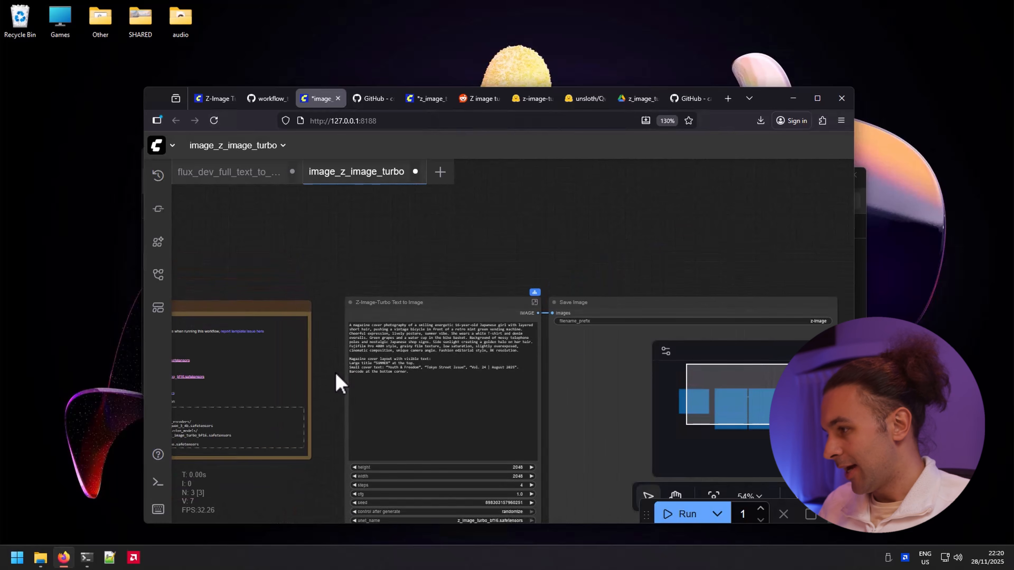
{"action": "left_click_drag", "start_coordinate": [757, 406], "coordinate": [726, 418]}
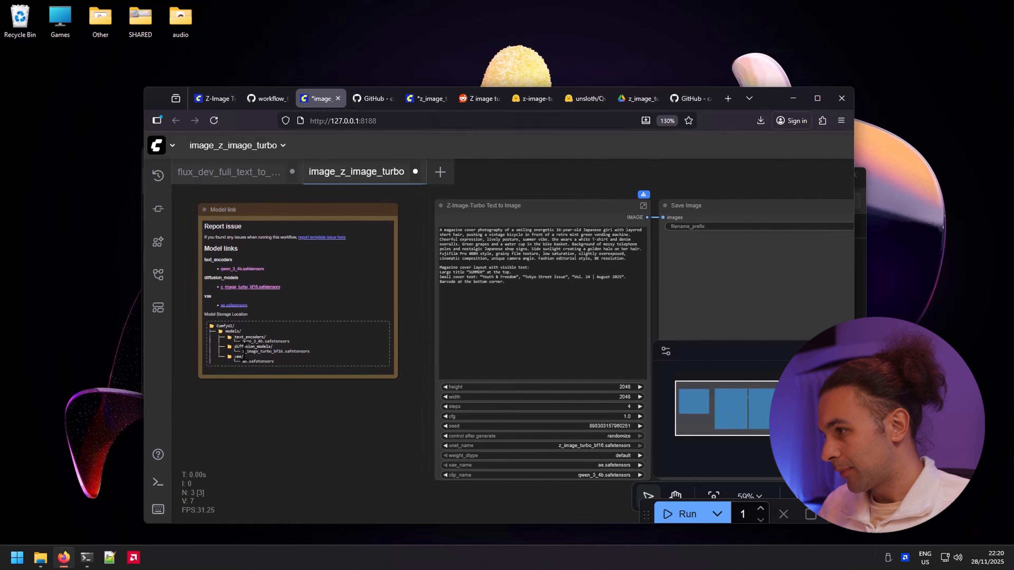
{"action": "key", "text": "ctrl+plus"}
{"action": "key", "text": "ctrl+plus"}
{"action": "key", "text": "ctrl+plus"}
{"action": "key", "text": "ctrl+plus"}
{"action": "key", "text": "ctrl+plus"}
{"action": "key", "text": "ctrl+plus"}
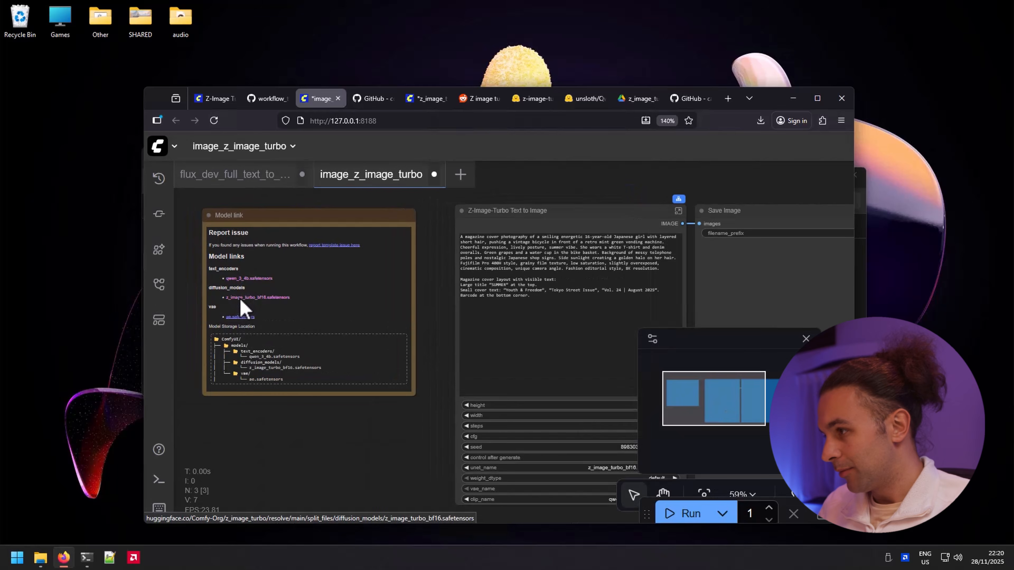
{"action": "left_click", "coordinate": [665, 362]}
{"action": "left_click_drag", "start_coordinate": [662, 358], "coordinate": [683, 358]}
{"action": "key", "text": "ctrl+plus"}
{"action": "key", "text": "ctrl+plus"}
{"action": "key", "text": "ctrl+plus"}
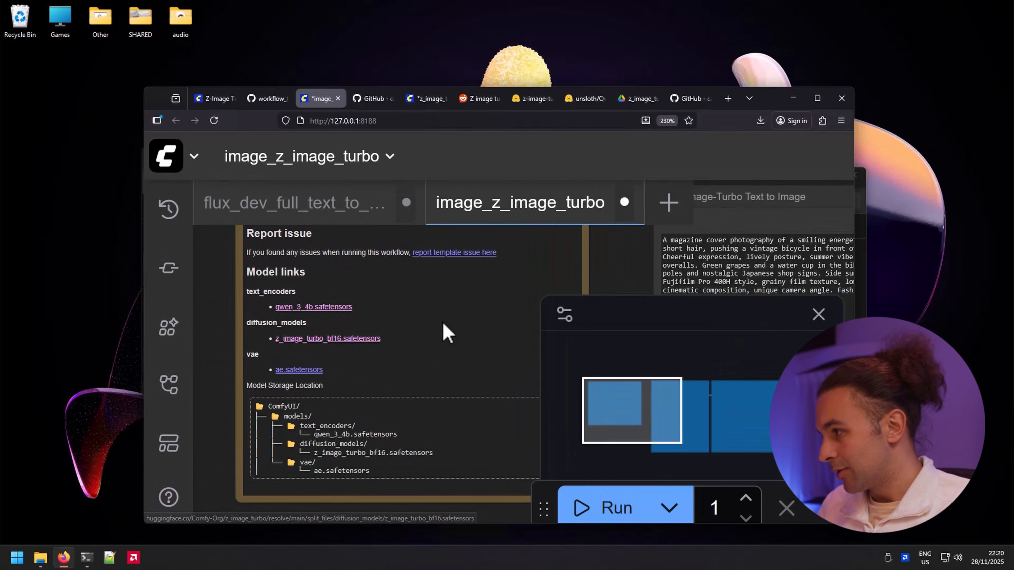
{"action": "left_click", "coordinate": [645, 407]}
{"action": "key", "text": "ctrl+plus"}
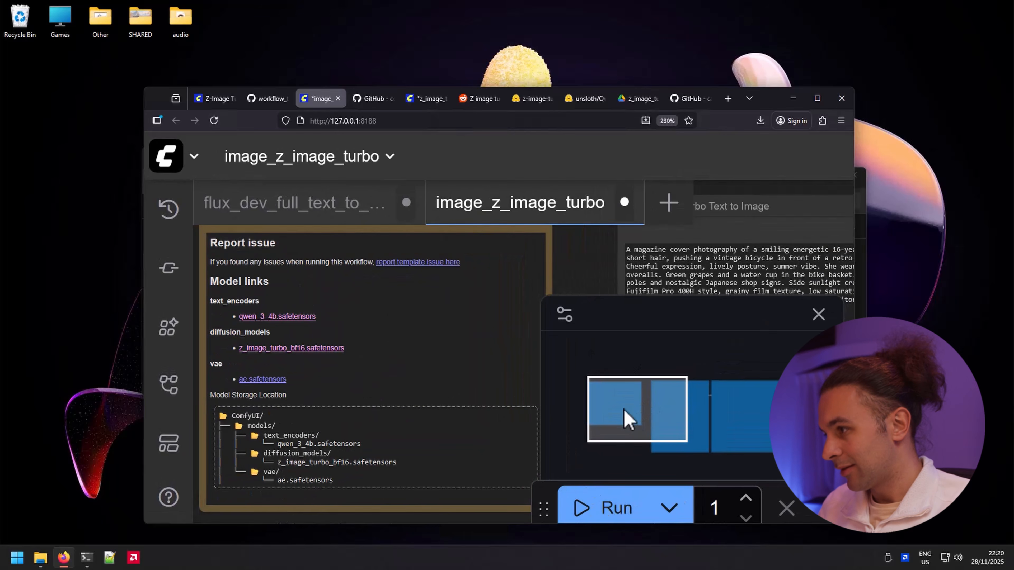
Step: Start the qwen_3_4b.safetensors download from the Model link note, cancel it and remove its entry from the download history
{"action": "left_click", "coordinate": [277, 320]}
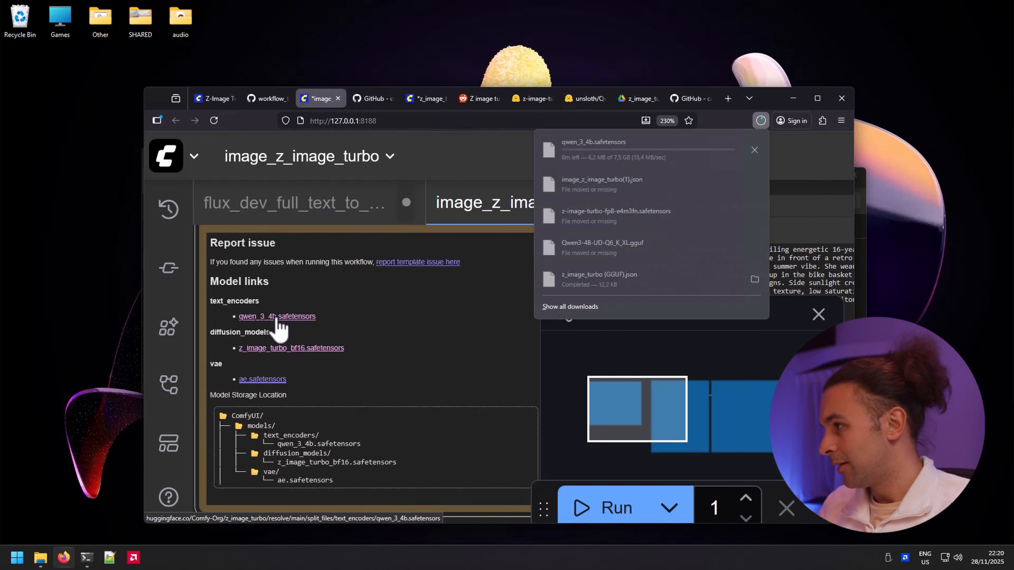
{"action": "left_click", "coordinate": [754, 150]}
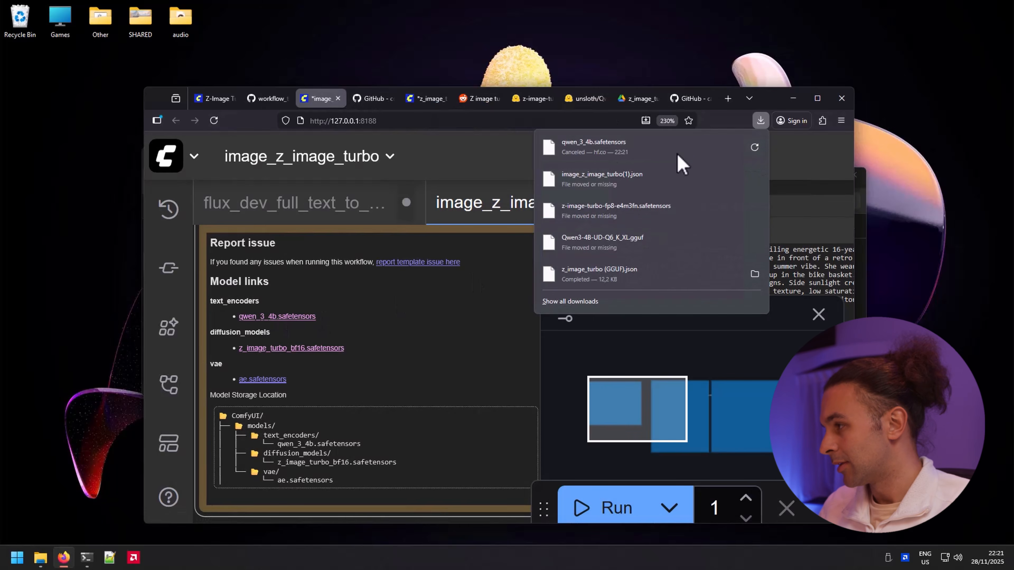
{"action": "right_click", "coordinate": [599, 149]}
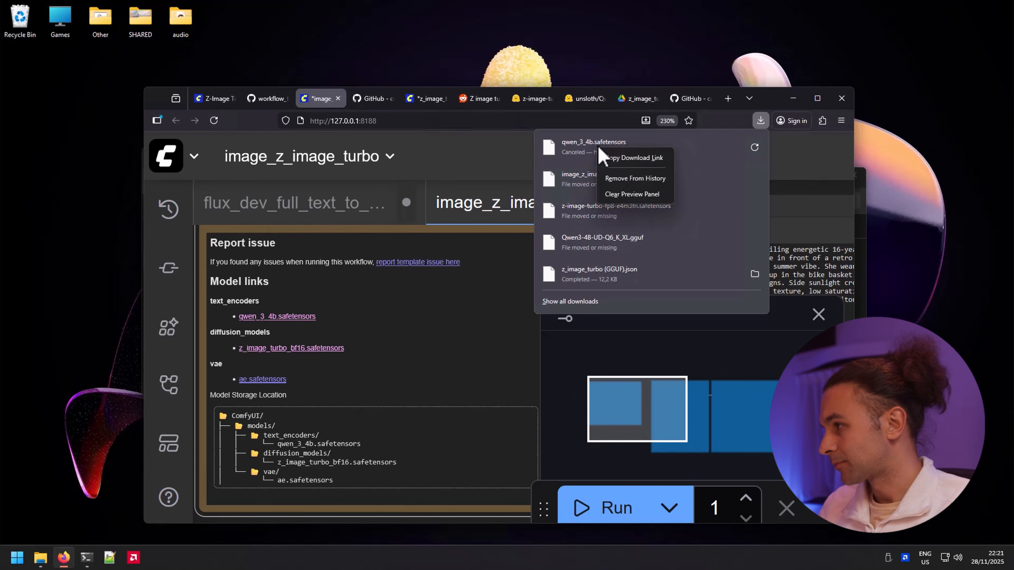
{"action": "left_click", "coordinate": [633, 179]}
{"action": "double_click", "coordinate": [398, 308]}
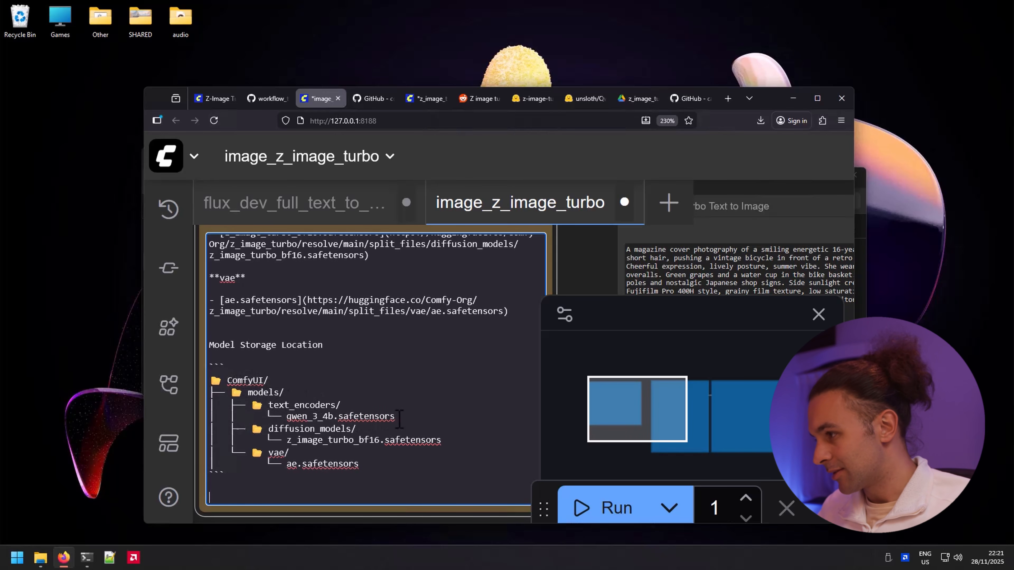
Step: Switch to File Explorer and open the models folder inside AI\ComfyUI
{"action": "left_click", "coordinate": [43, 559]}
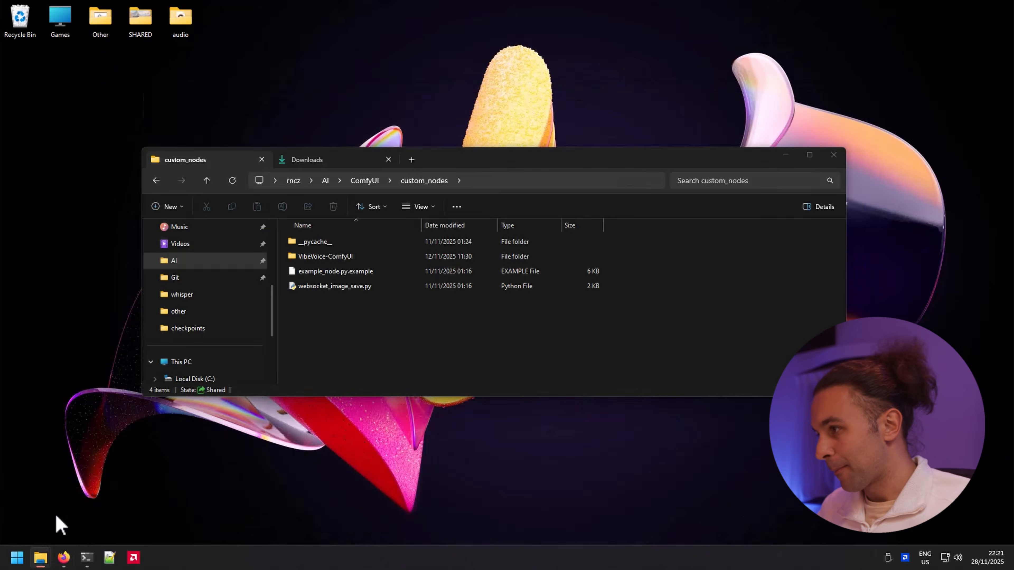
{"action": "left_click", "coordinate": [59, 515]}
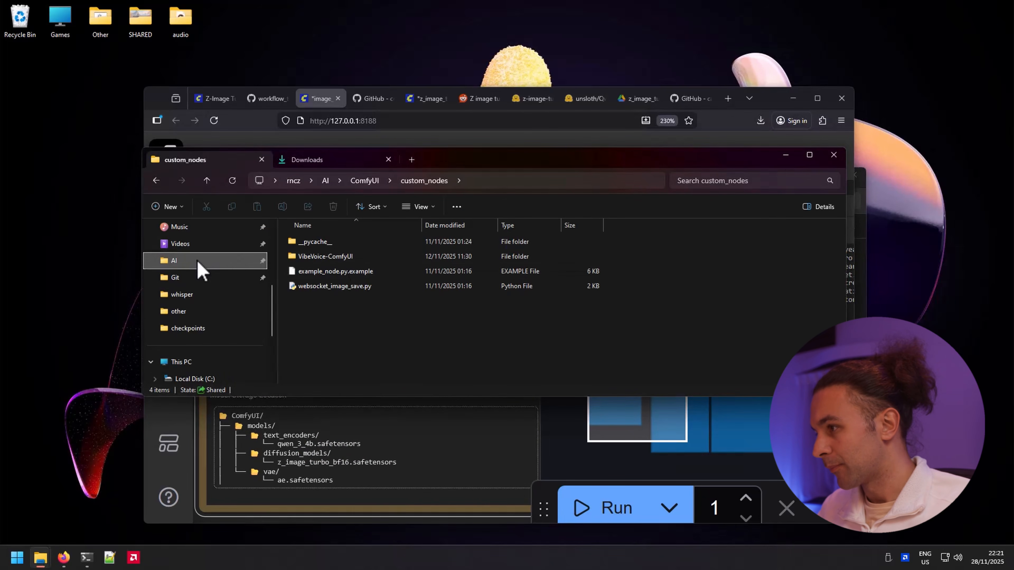
{"action": "left_click", "coordinate": [187, 263]}
{"action": "double_click", "coordinate": [315, 242]}
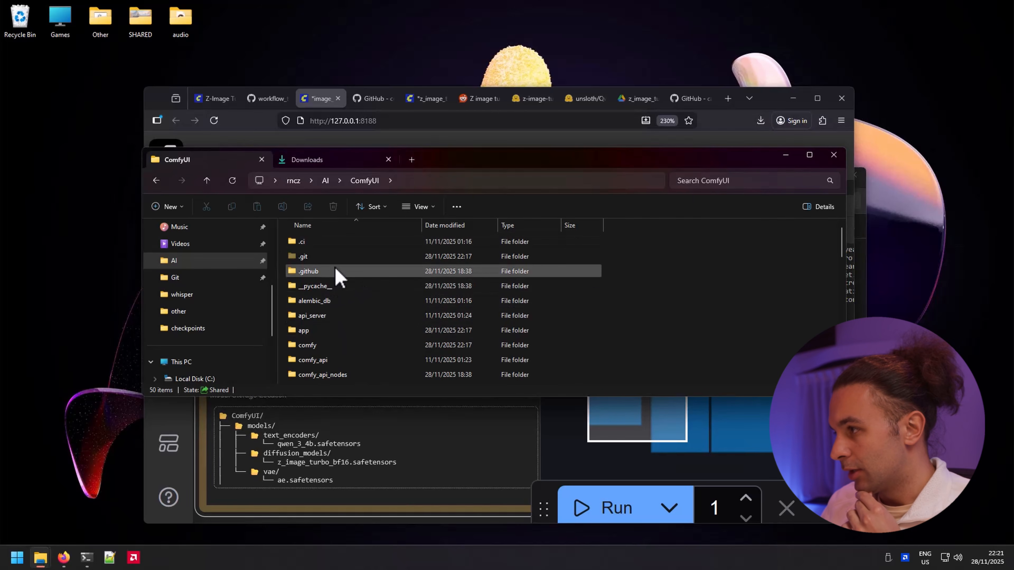
{"action": "scroll", "coordinate": [340, 295], "scroll_direction": "down", "scroll_amount": 6}
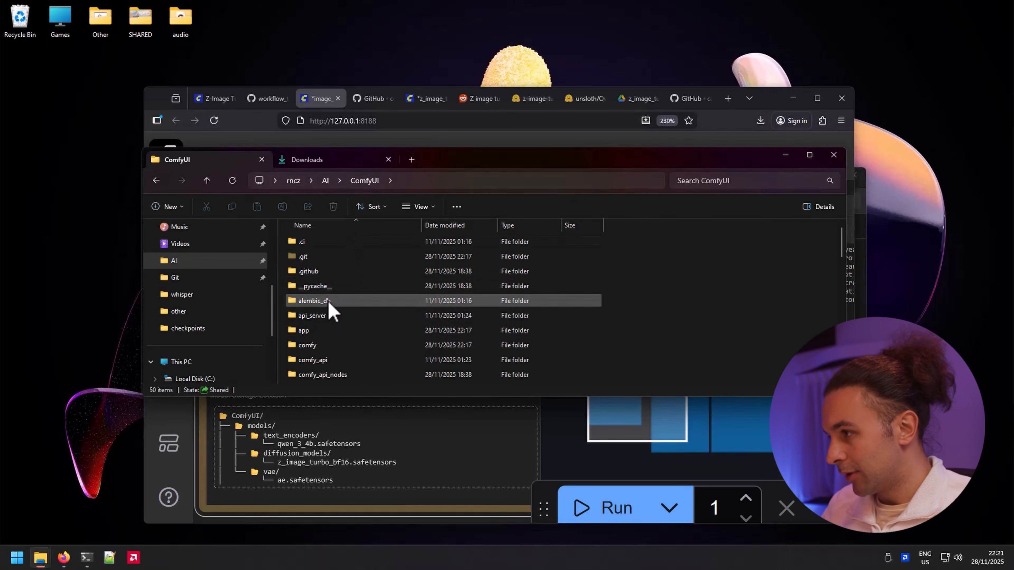
{"action": "key", "text": "m"}
{"action": "key", "text": "o"}
{"action": "key", "text": "Return"}
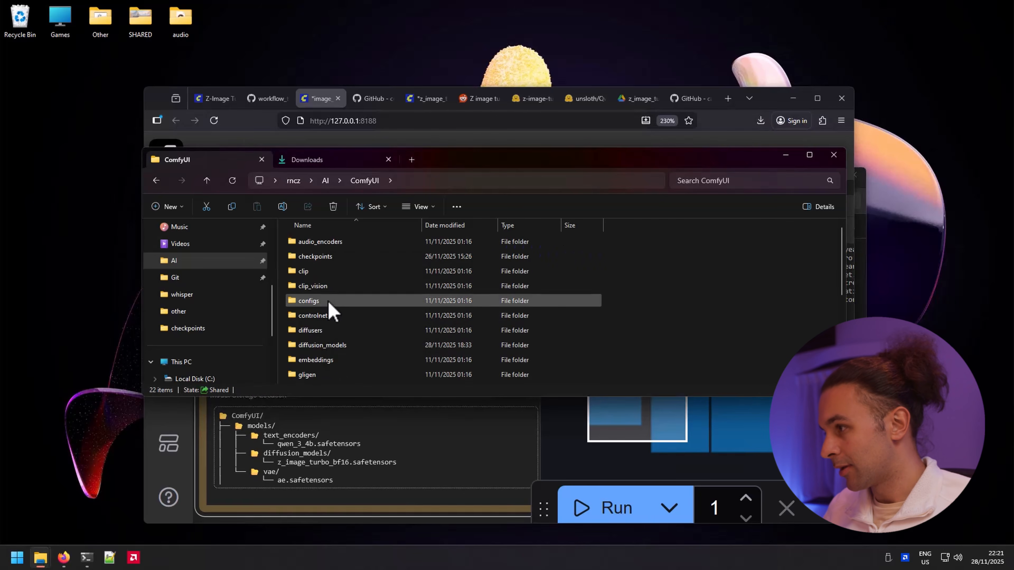
Step: Open the text_encoders folder and select qwen_3_4b.safetensors to check that the text encoder is in place
{"action": "left_click", "coordinate": [319, 256]}
{"action": "key", "text": "t"}
{"action": "key", "text": "Return"}
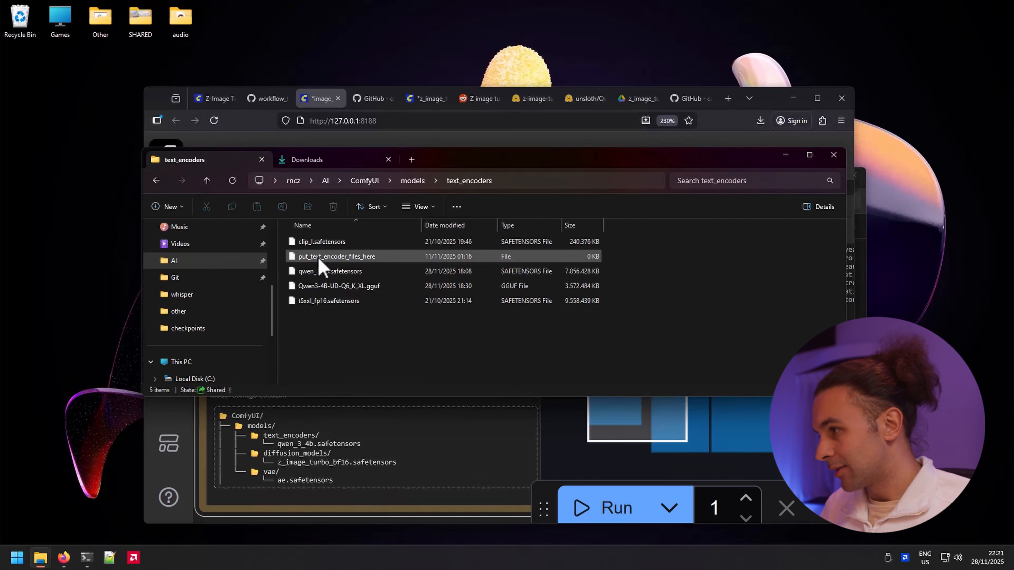
{"action": "left_click", "coordinate": [321, 286]}
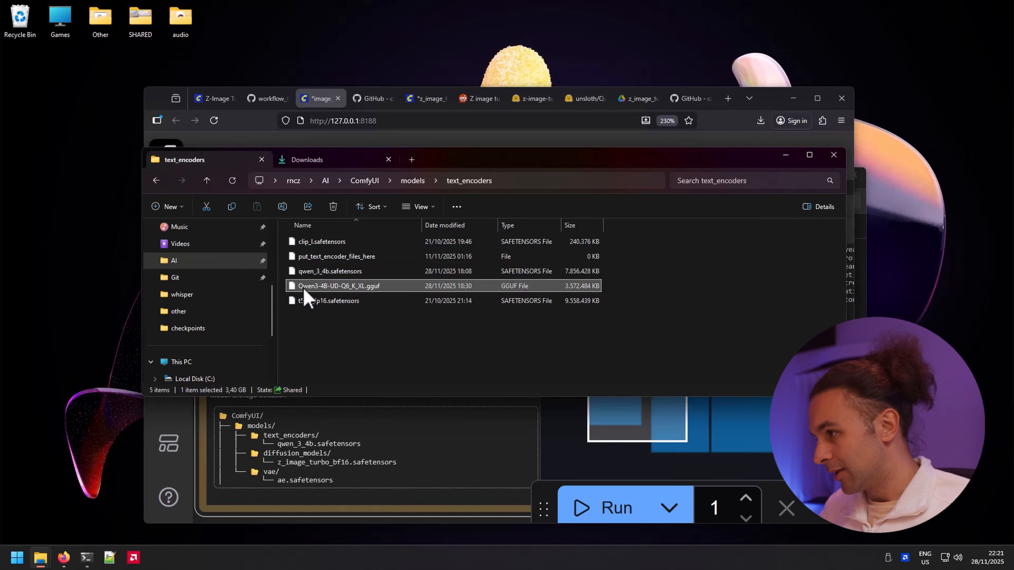
{"action": "left_click", "coordinate": [320, 271]}
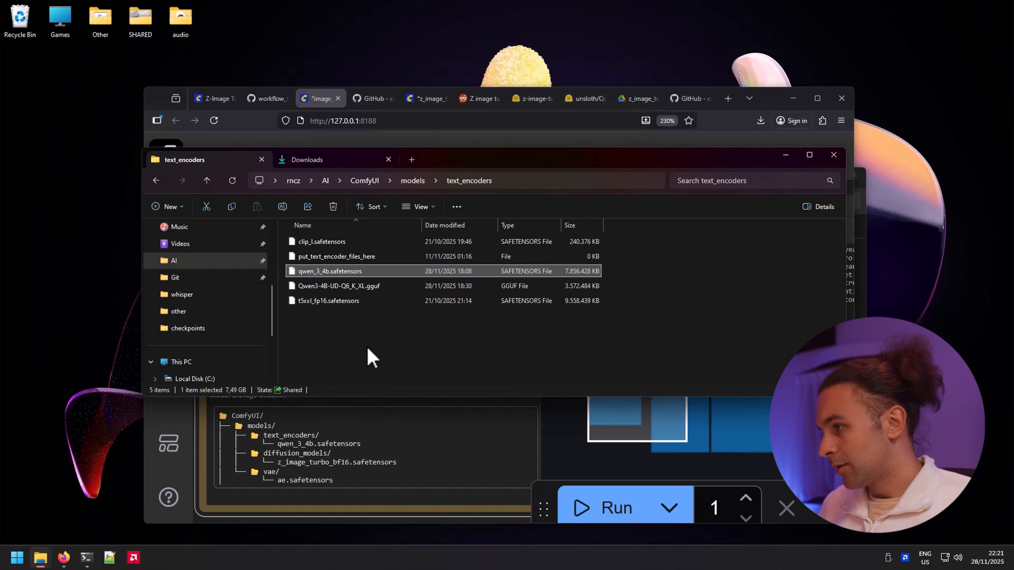
Step: Go back to the models folder, open diffusion_models and select z_image_turbo_bf16.safetensors
{"action": "key", "text": "alt+Left"}
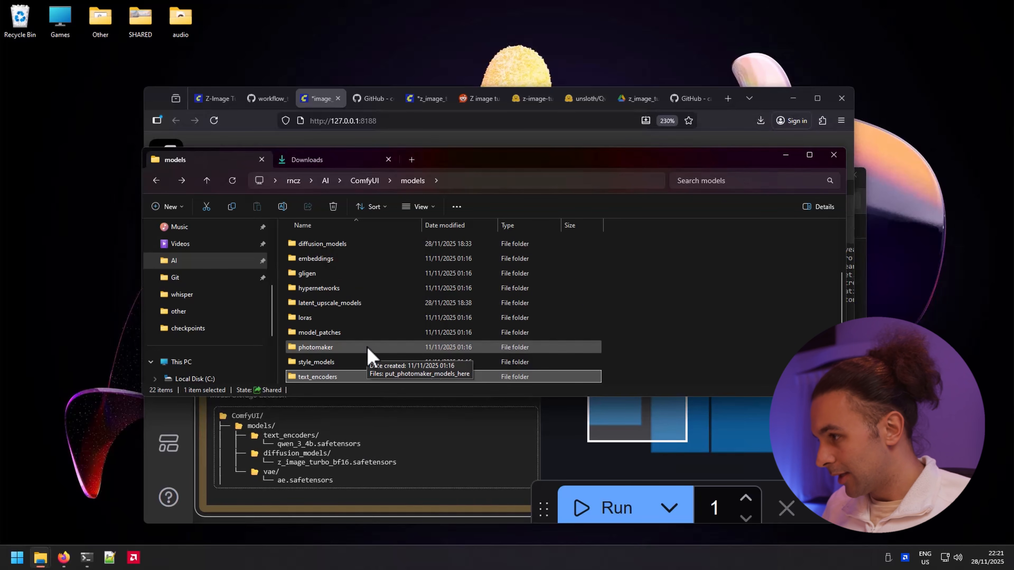
{"action": "scroll", "coordinate": [367, 354], "scroll_direction": "up", "scroll_amount": 1}
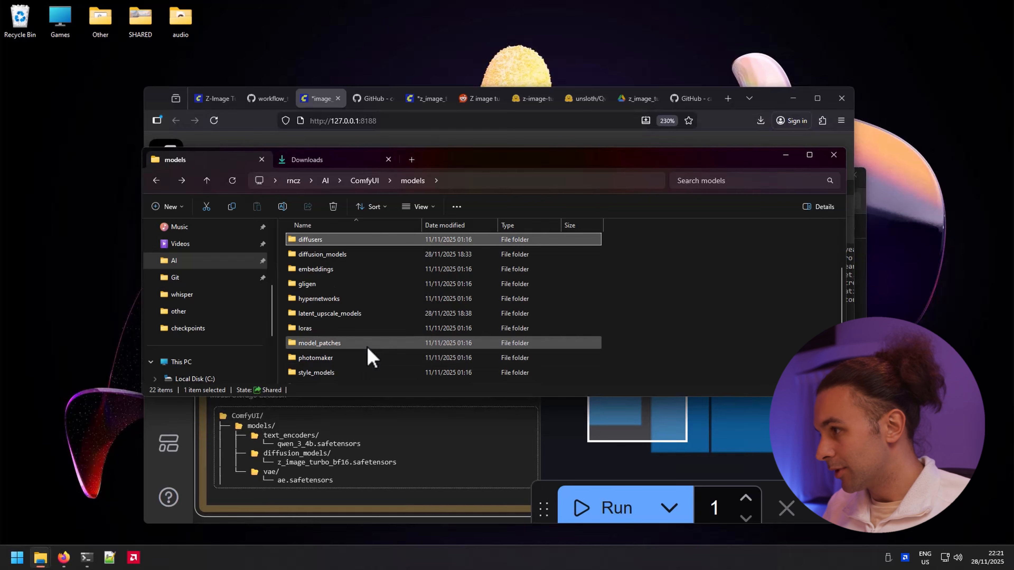
{"action": "key", "text": "Down"}
{"action": "key", "text": "Return"}
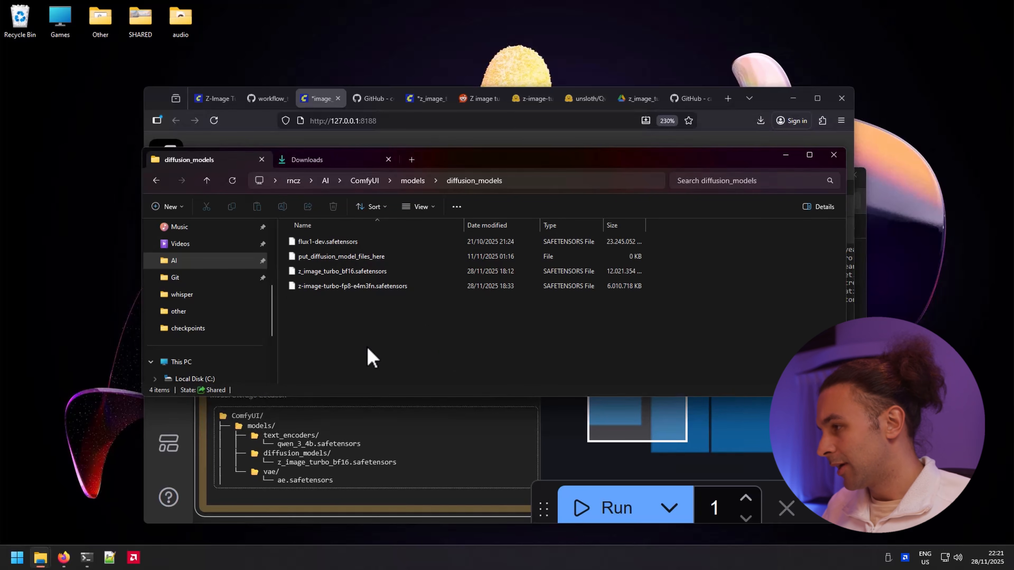
{"action": "left_click", "coordinate": [356, 276]}
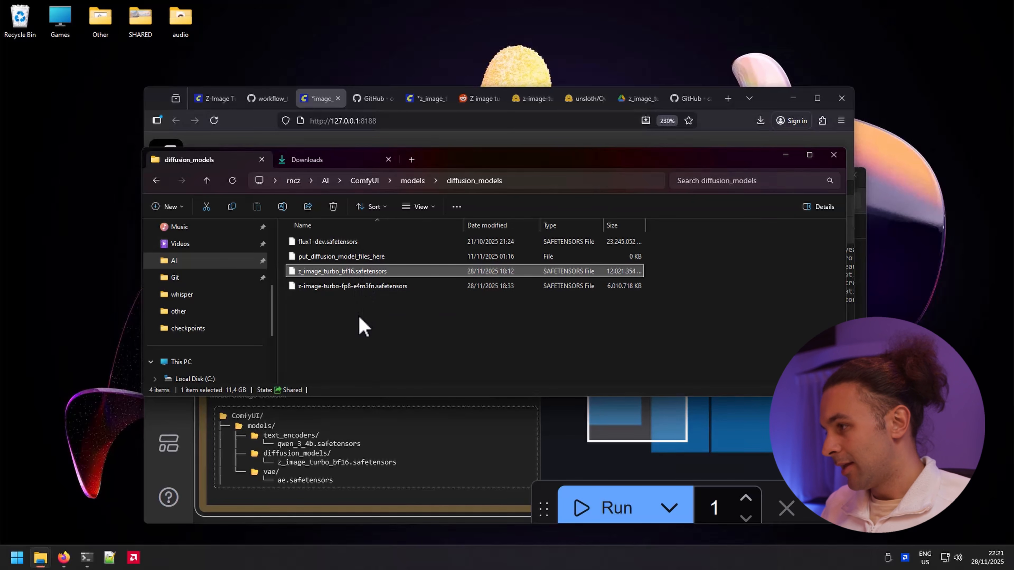
Step: Return to the models folder, open vae and select ae.safetensors
{"action": "key", "text": "alt+Left"}
{"action": "key", "text": "v"}
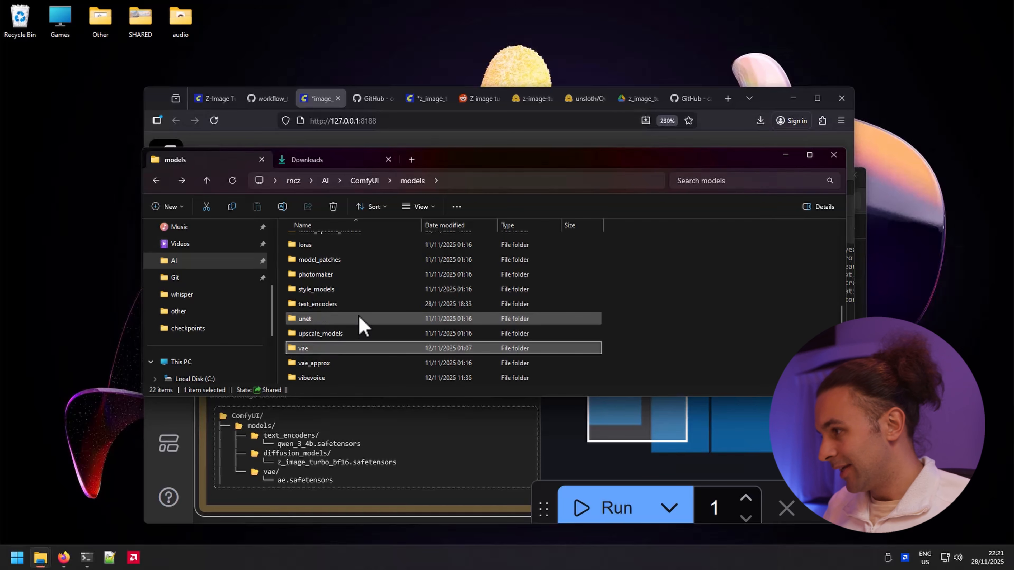
{"action": "key", "text": "Return"}
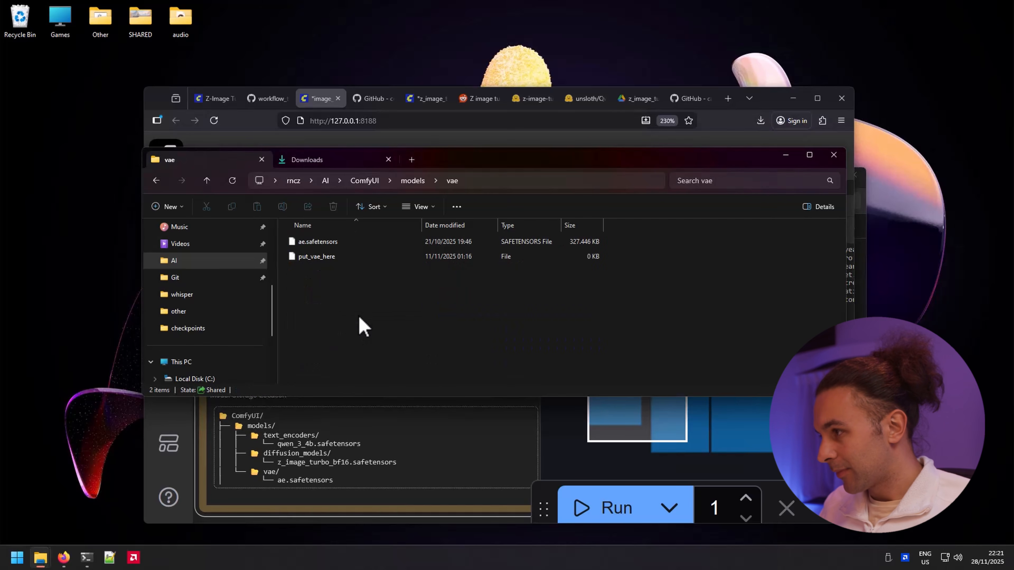
{"action": "left_click", "coordinate": [313, 250]}
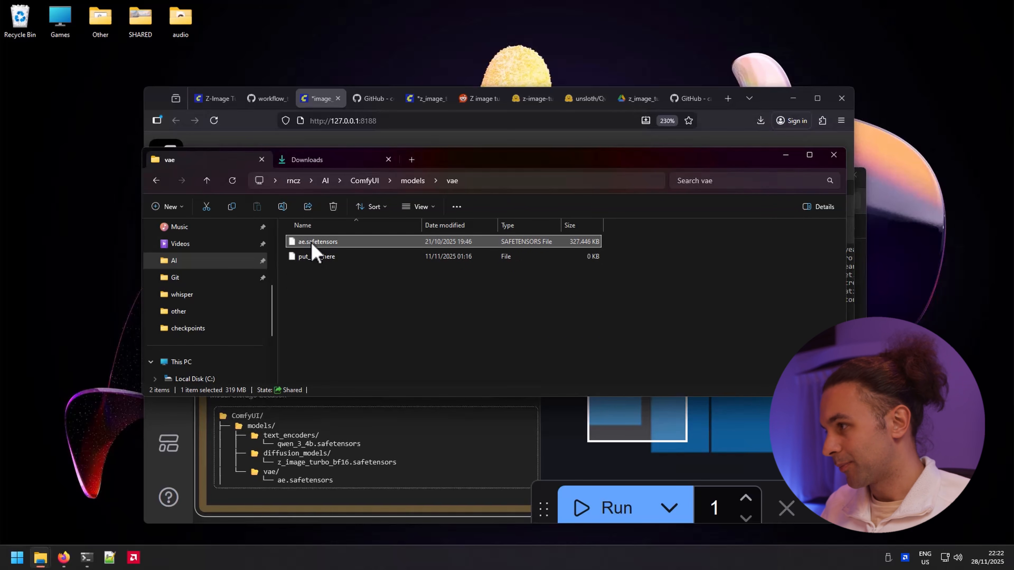
Step: Replace the prompt in ComfyUI's Z-Image-Turbo Text to Image node with "A flying dog on planet mars." and run the workflow
{"action": "left_click", "coordinate": [559, 452]}
{"action": "left_click_drag", "start_coordinate": [566, 437], "coordinate": [647, 416]}
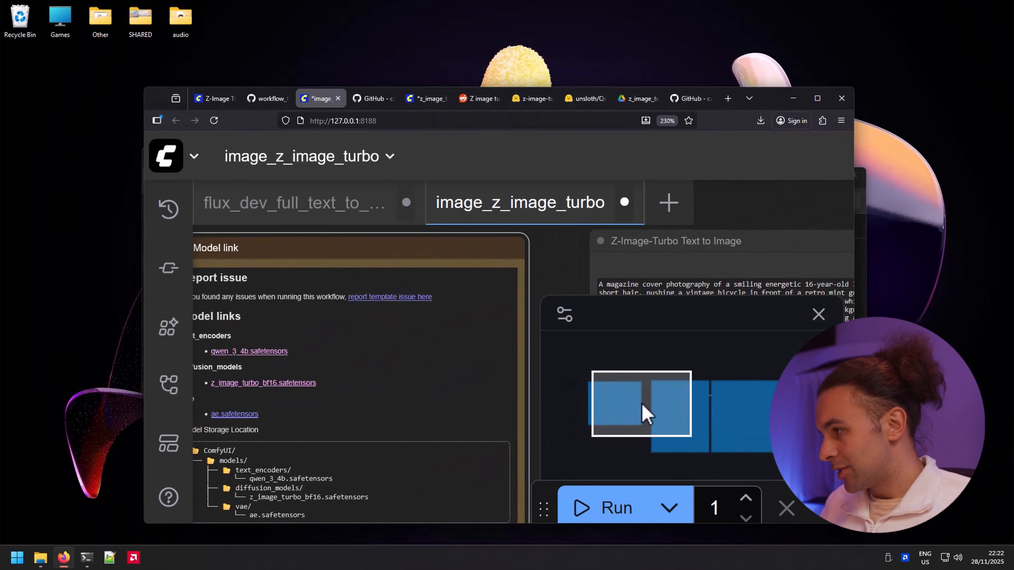
{"action": "key", "text": "ctrl+minus"}
{"action": "key", "text": "ctrl+minus"}
{"action": "key", "text": "ctrl+minus"}
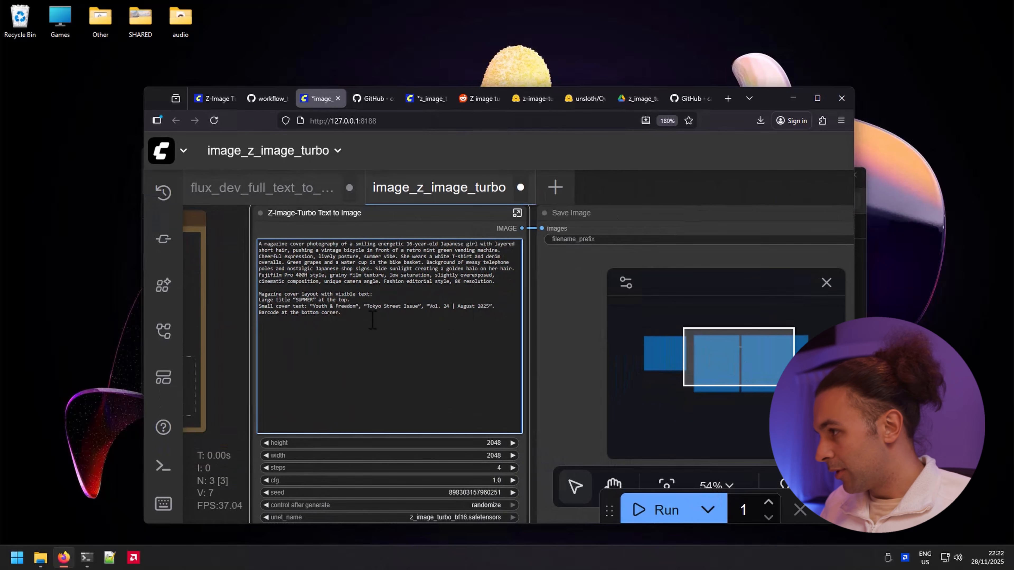
{"action": "key", "text": "ctrl+a"}
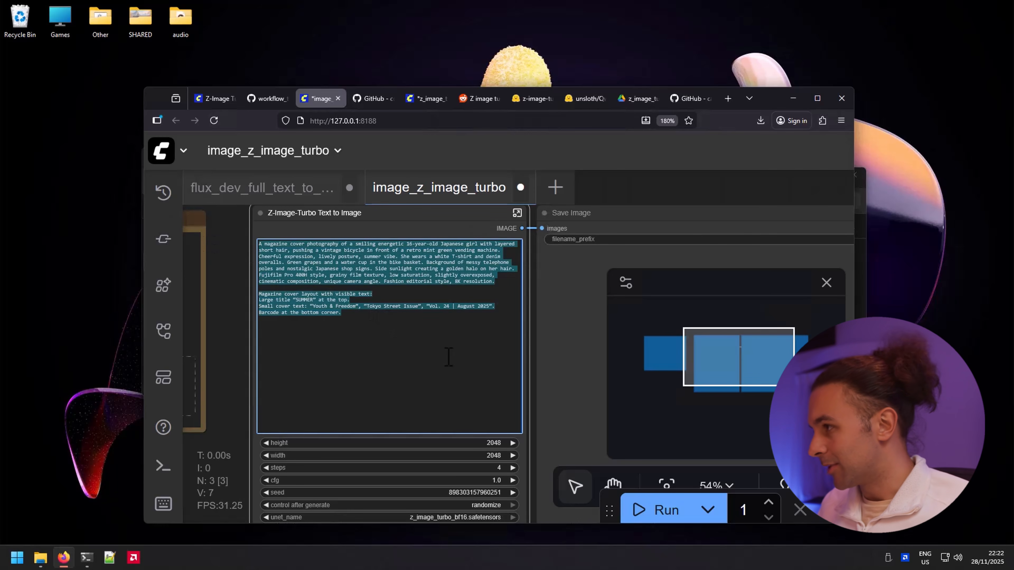
{"action": "type", "text": "A flying dog on planet mars."}
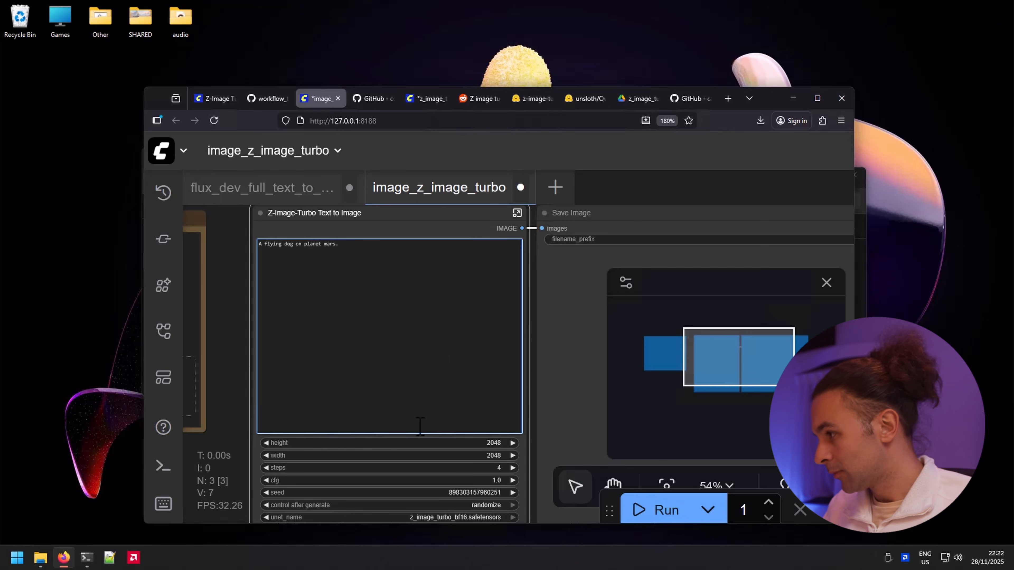
{"action": "left_click", "coordinate": [658, 511]}
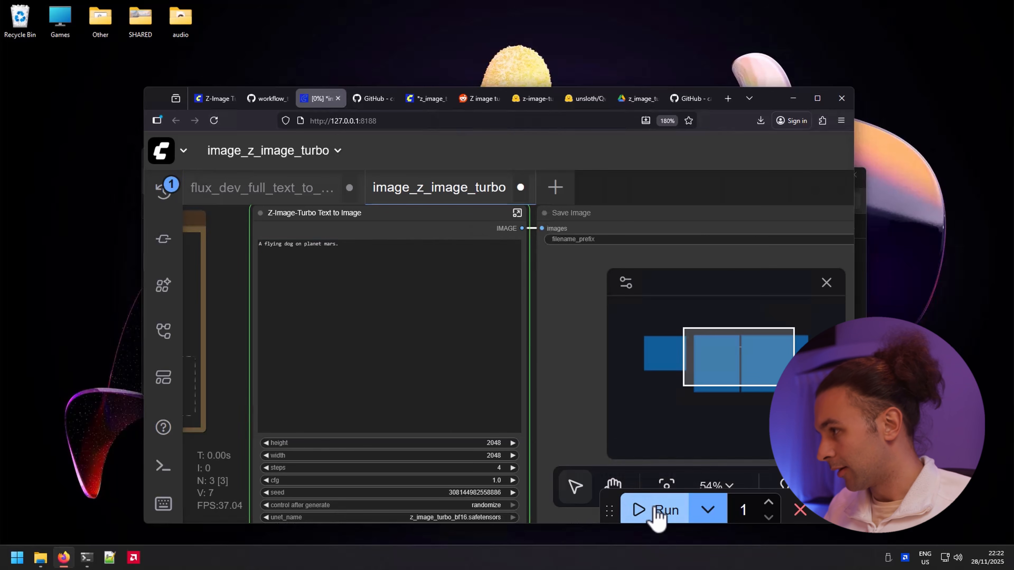
Step: Check the generation progress in Command Prompt, then return to the ComfyUI workflow and view the generated image in the Save Image node
{"action": "left_click_drag", "start_coordinate": [739, 366], "coordinate": [724, 372]}
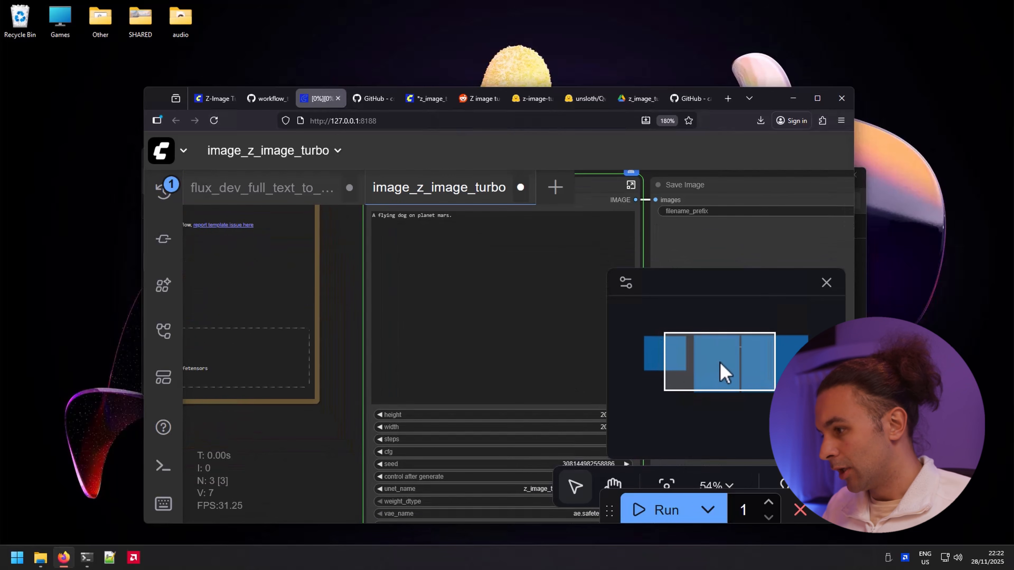
{"action": "left_click", "coordinate": [85, 557]}
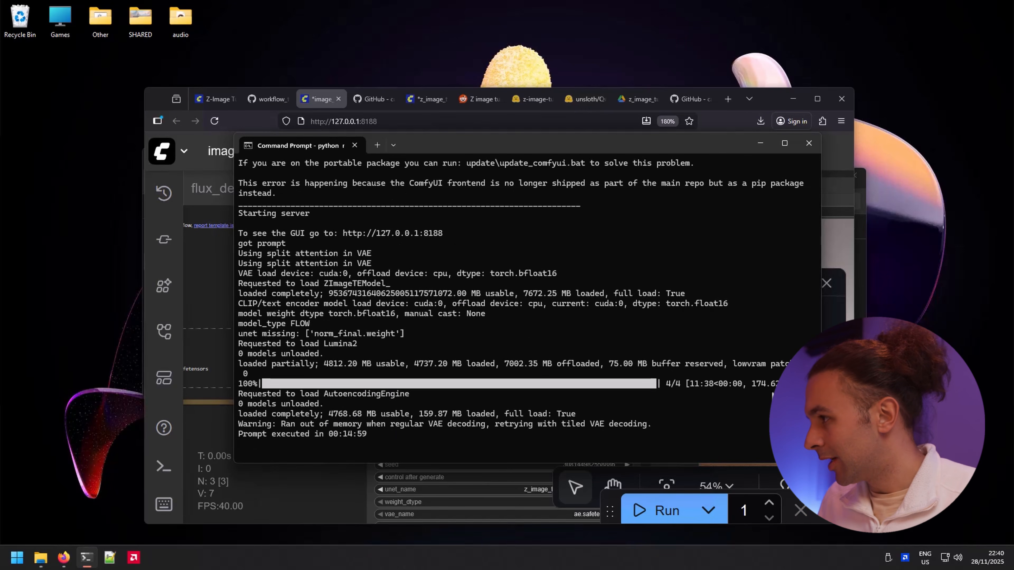
{"action": "left_click", "coordinate": [347, 501]}
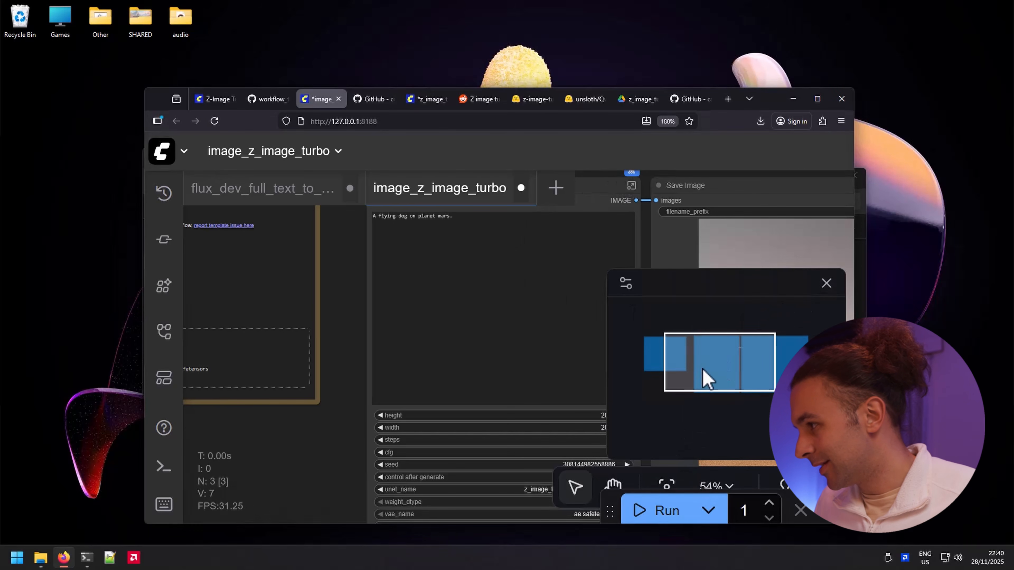
{"action": "left_click_drag", "start_coordinate": [704, 379], "coordinate": [803, 378]}
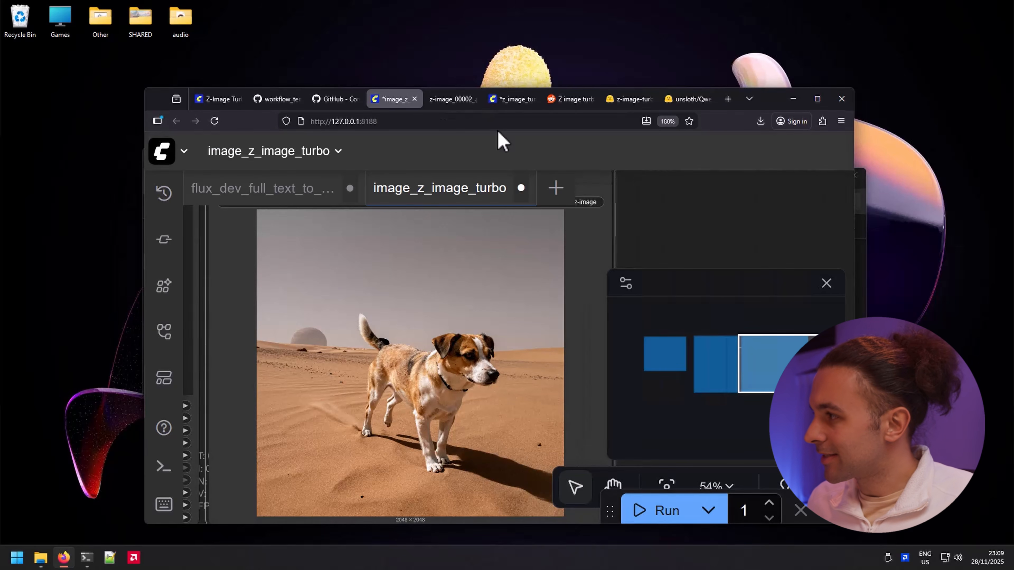
Step: Go to the Reddit post "Z image turbo (Low vram workflow) GGUF" and open its Google Drive workflow link
{"action": "key", "text": "ctrl+Tab"}
{"action": "scroll", "coordinate": [369, 453], "scroll_direction": "down", "scroll_amount": 2}
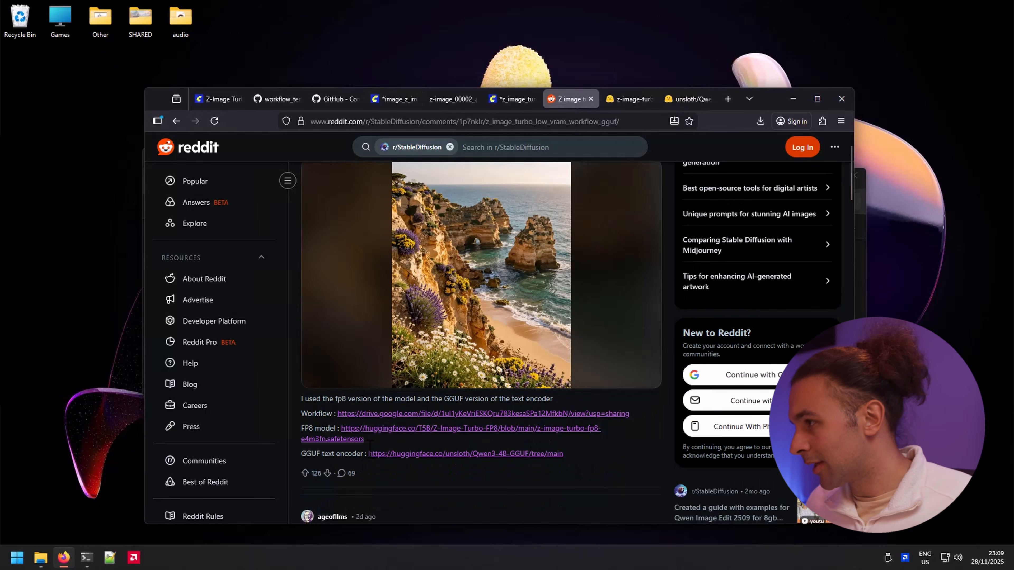
{"action": "scroll", "coordinate": [370, 447], "scroll_direction": "up", "scroll_amount": 2}
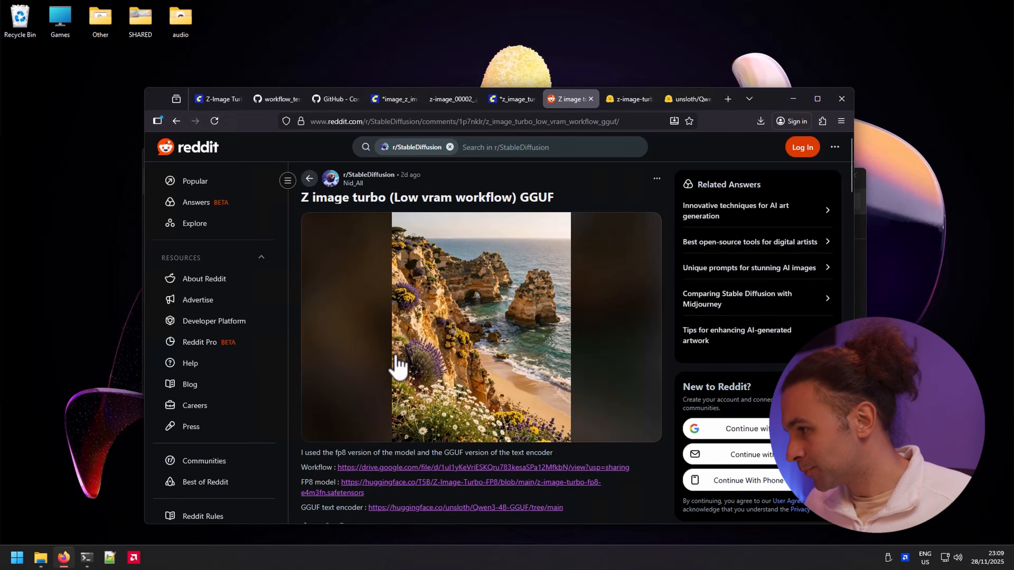
{"action": "scroll", "coordinate": [399, 372], "scroll_direction": "down", "scroll_amount": 2}
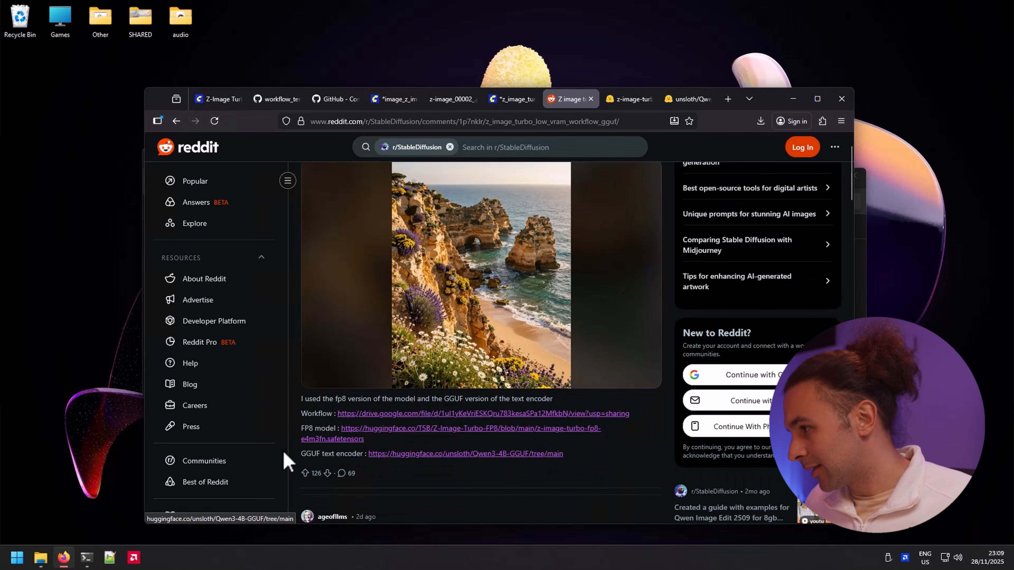
{"action": "left_click", "coordinate": [359, 416]}
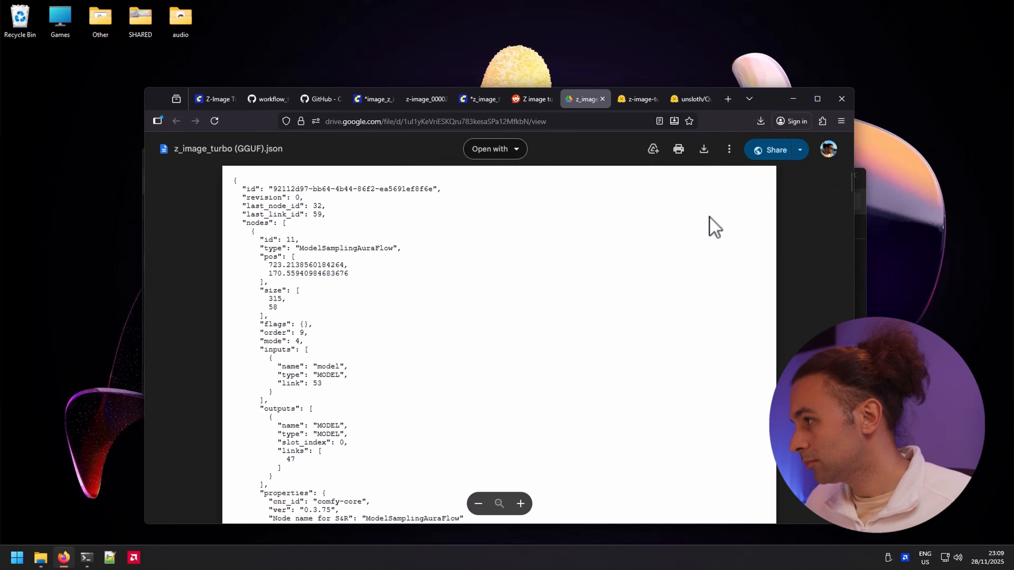
Step: Download z_image_turbo (GGUF).json, show it in the Downloads folder and delete the duplicate copy
{"action": "left_click", "coordinate": [704, 149]}
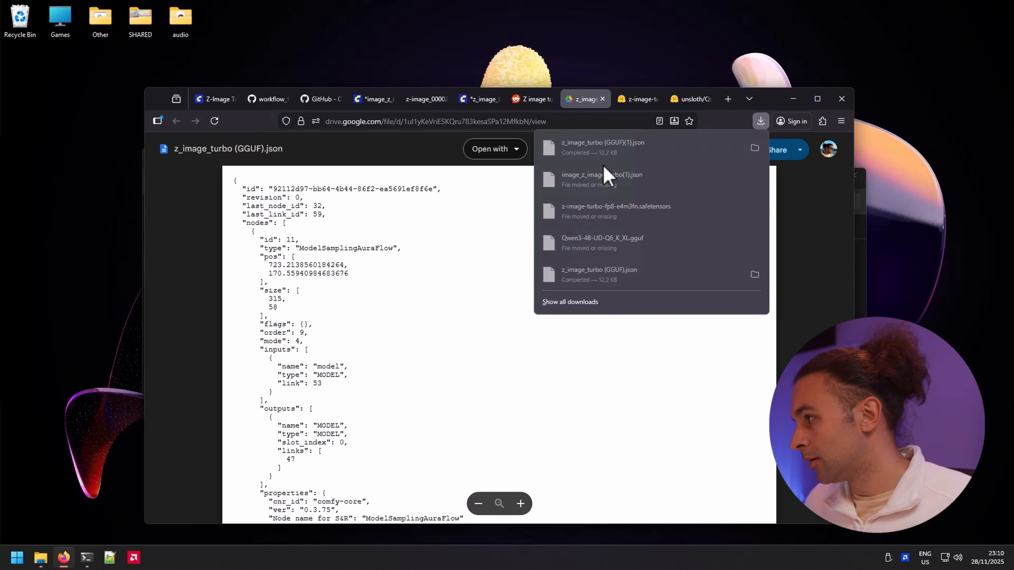
{"action": "left_click", "coordinate": [755, 148]}
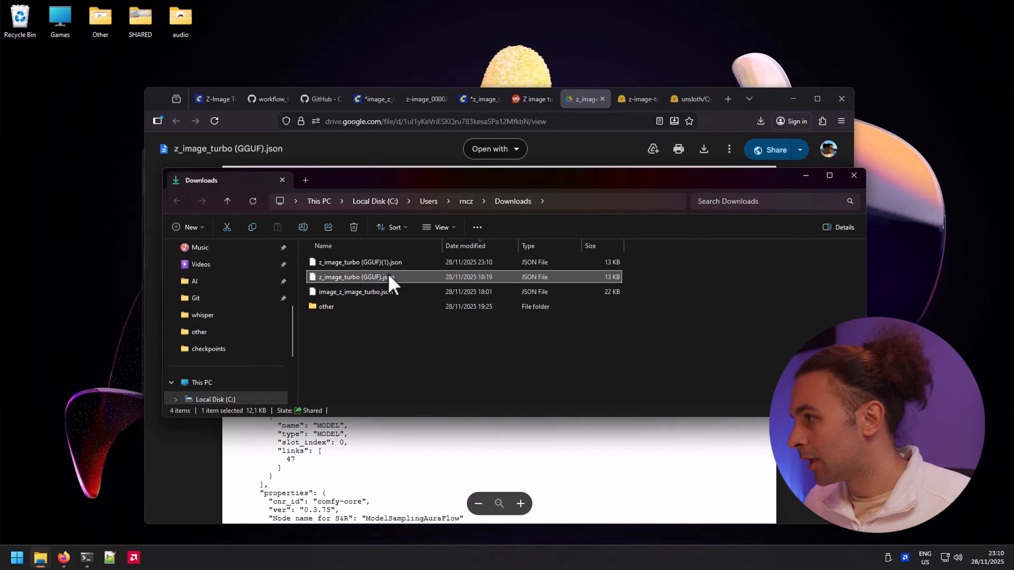
{"action": "key", "text": "Delete"}
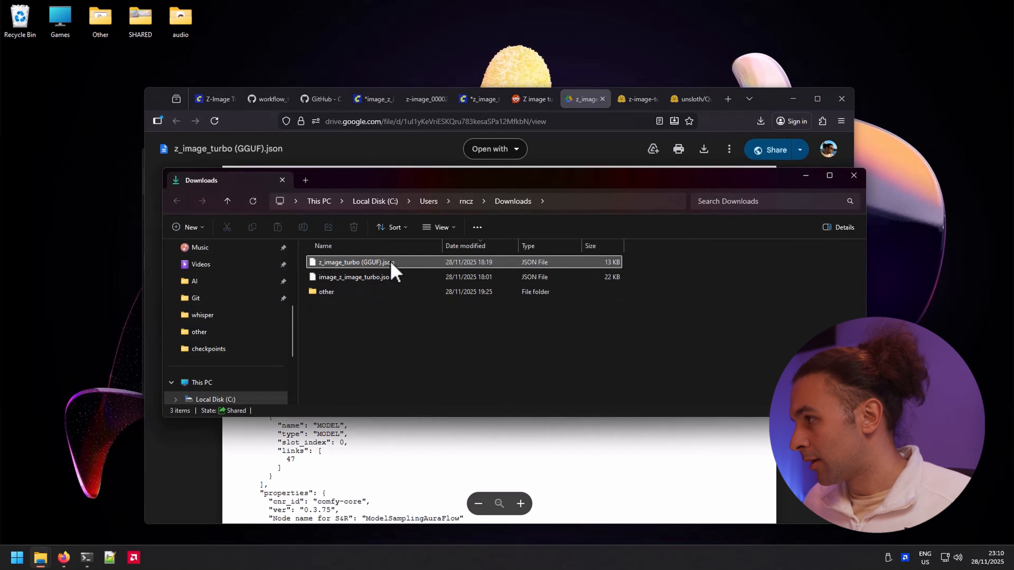
Step: From the Reddit post, open the linked FP8 model page and the unsloth Qwen3-4B-GGUF text encoder repository on Hugging Face
{"action": "left_click", "coordinate": [534, 100]}
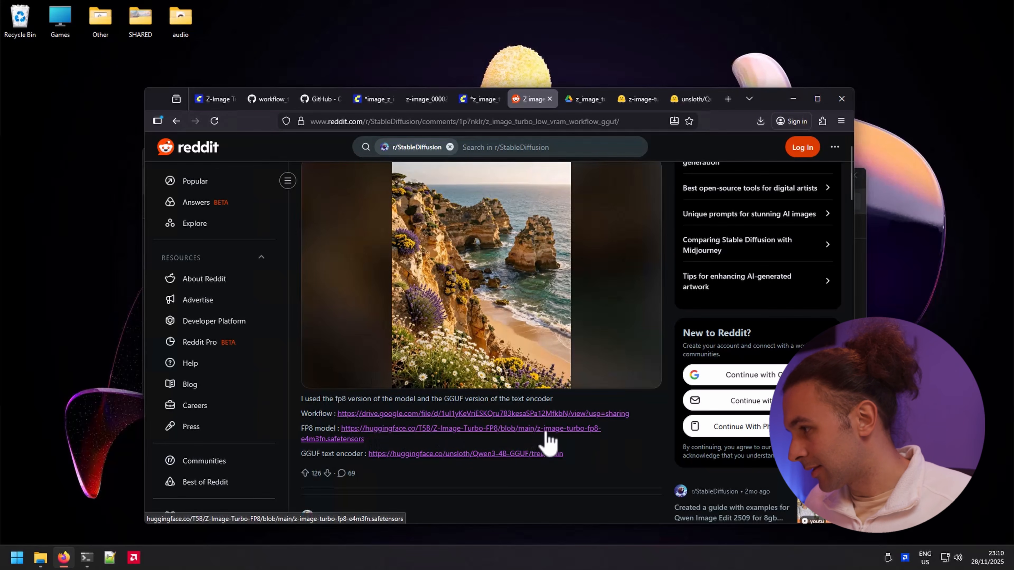
{"action": "left_click", "coordinate": [407, 435]}
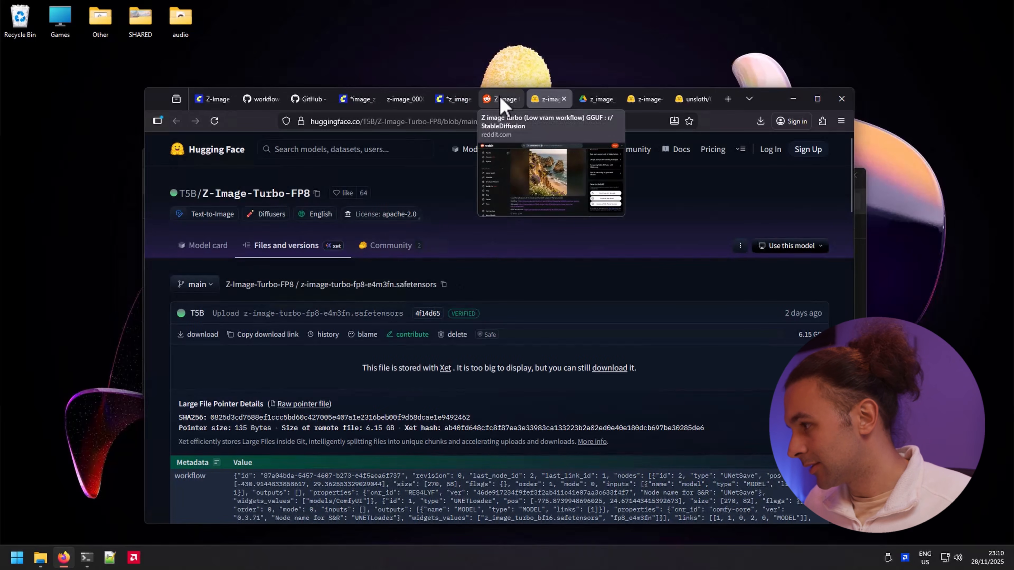
{"action": "left_click", "coordinate": [502, 100]}
{"action": "left_click", "coordinate": [461, 455]}
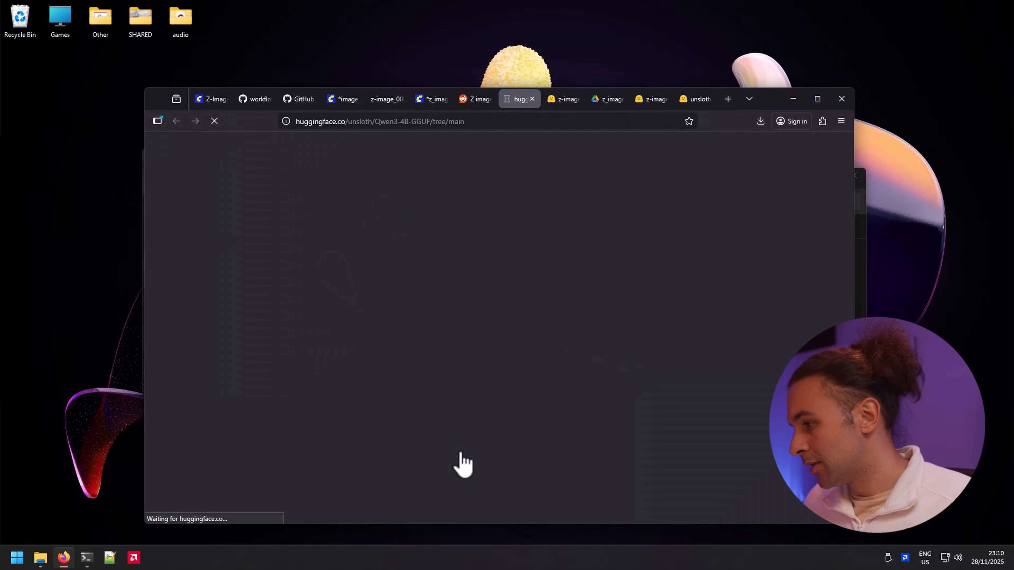
Step: Download Qwen3-4B-UD-Q6_K_XL.gguf from the Qwen3-4B-GGUF file list
{"action": "scroll", "coordinate": [377, 429], "scroll_direction": "down", "scroll_amount": 2}
{"action": "scroll", "coordinate": [378, 430], "scroll_direction": "down", "scroll_amount": 5}
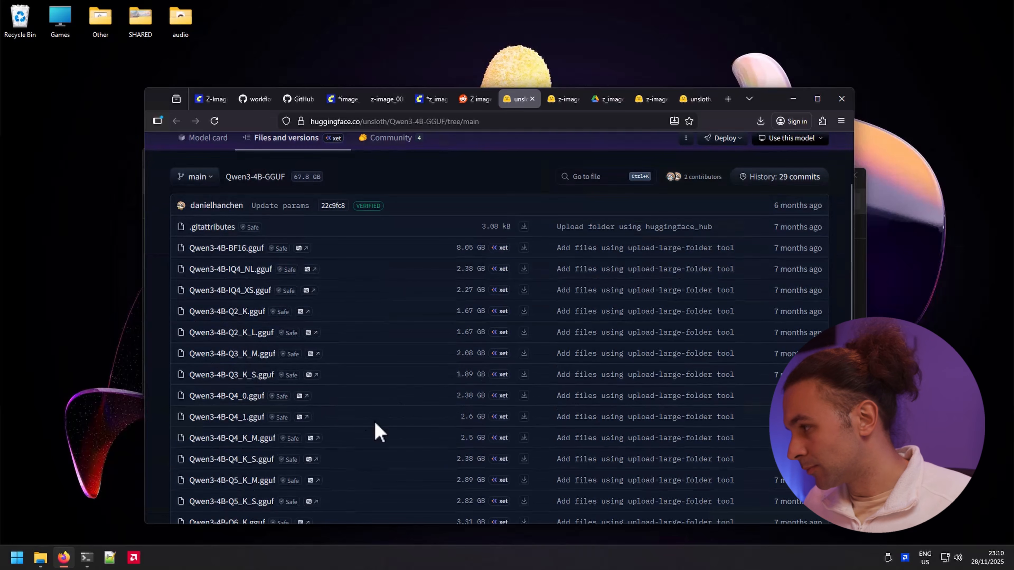
{"action": "scroll", "coordinate": [377, 429], "scroll_direction": "down", "scroll_amount": 3}
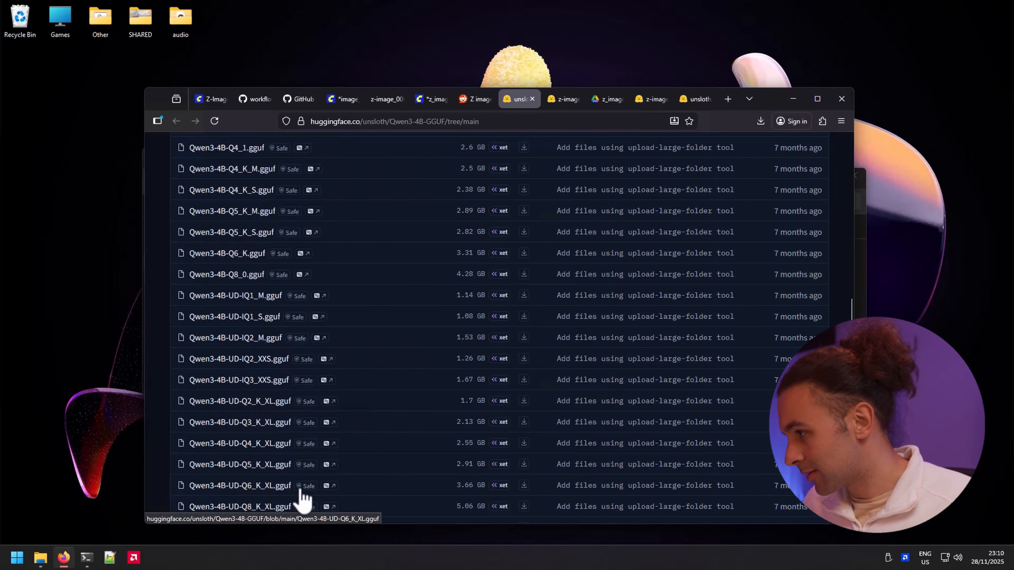
{"action": "left_click", "coordinate": [525, 485]}
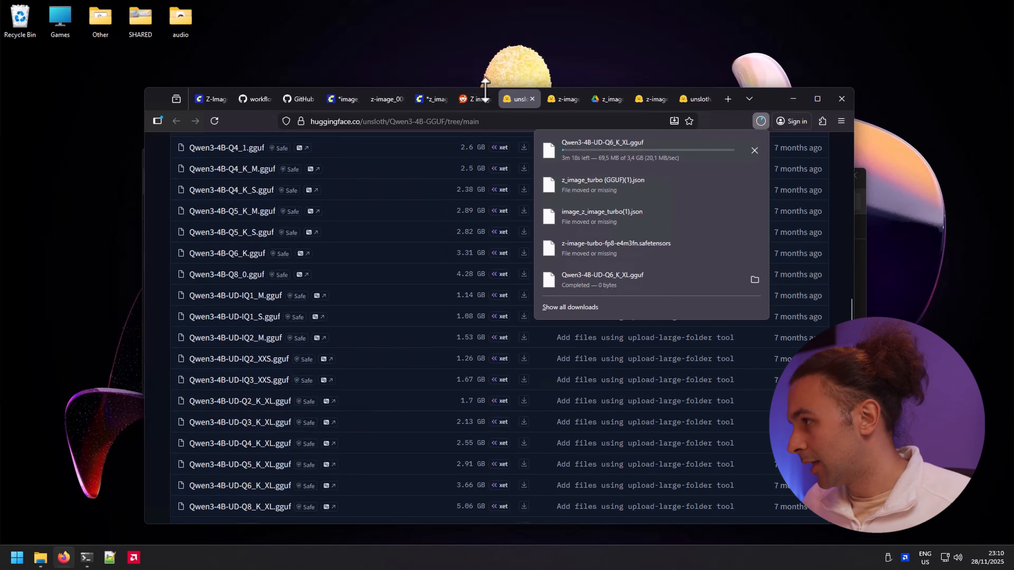
Step: Download z-image-turbo-fp8-e4m3fn.safetensors through the Reddit post's FP8 model link and show the Downloads folder
{"action": "left_click", "coordinate": [477, 100]}
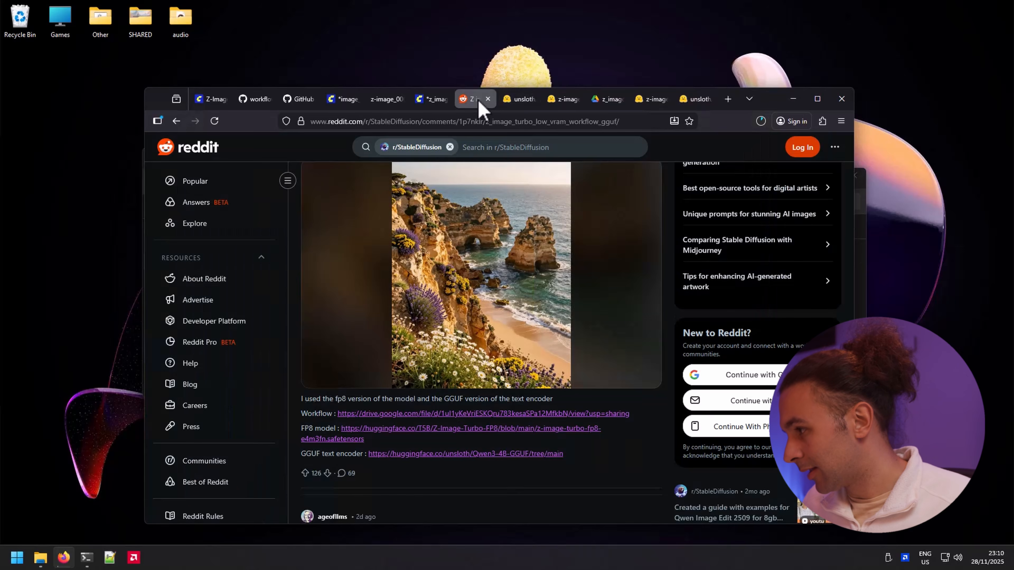
{"action": "left_click", "coordinate": [437, 433]}
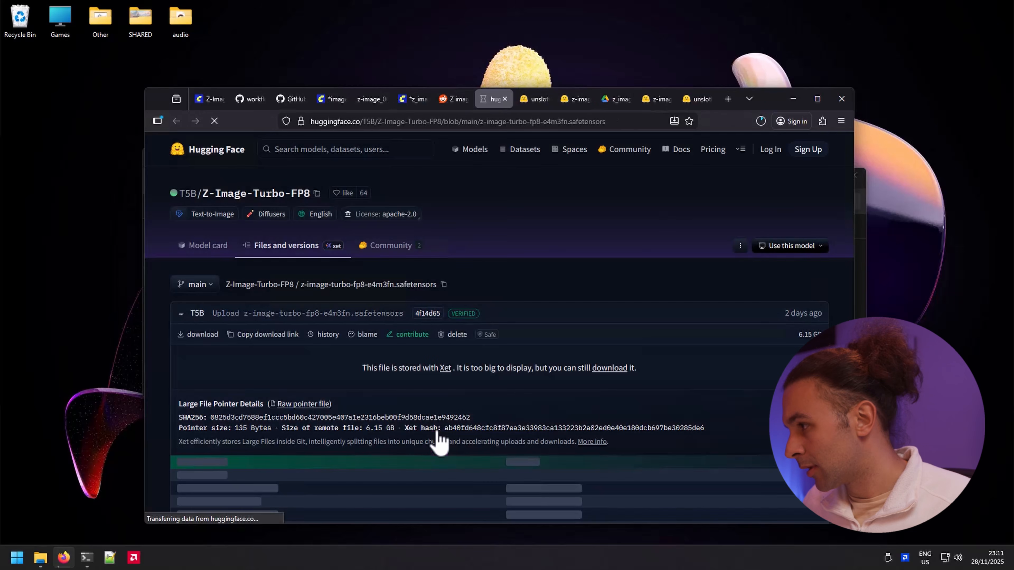
{"action": "scroll", "coordinate": [454, 396], "scroll_direction": "down", "scroll_amount": 8}
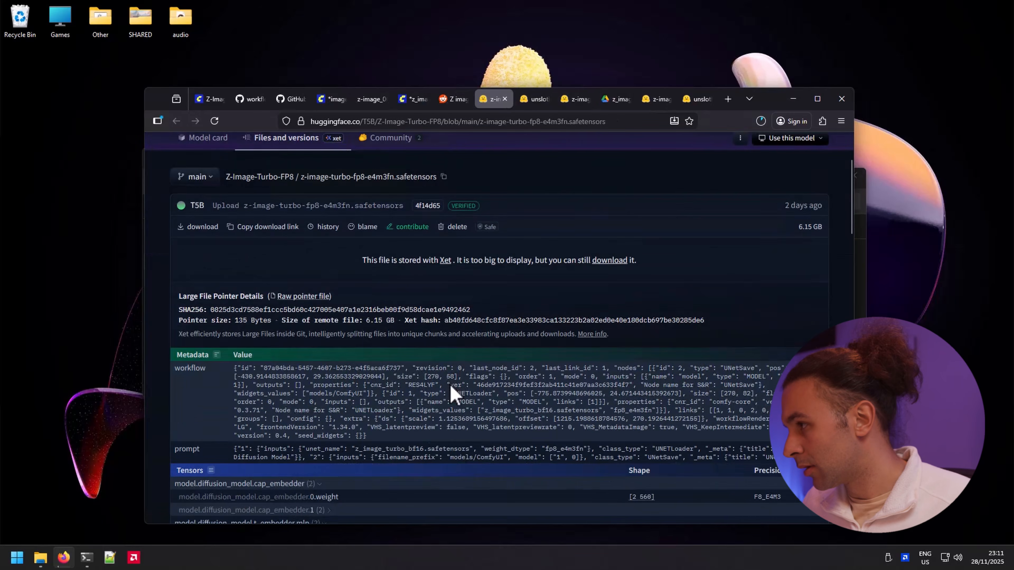
{"action": "scroll", "coordinate": [454, 396], "scroll_direction": "up", "scroll_amount": 8}
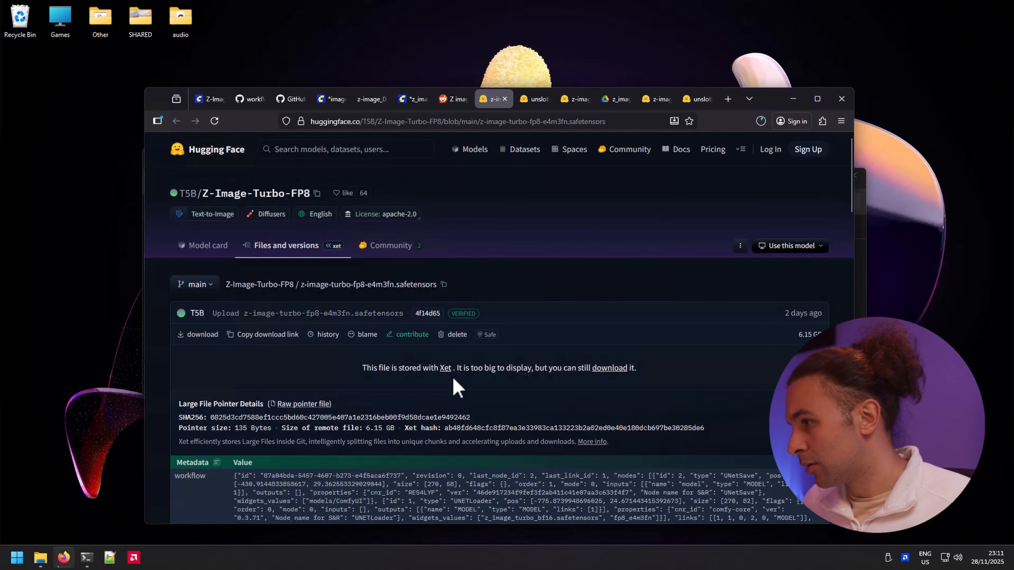
{"action": "left_click", "coordinate": [204, 335]}
{"action": "left_click", "coordinate": [761, 121]}
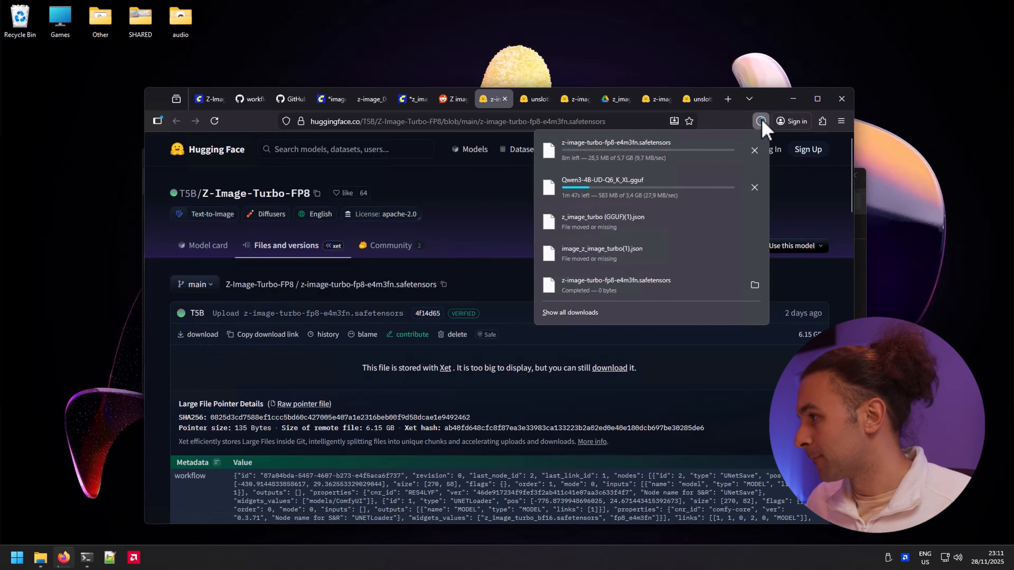
{"action": "left_click", "coordinate": [610, 205]}
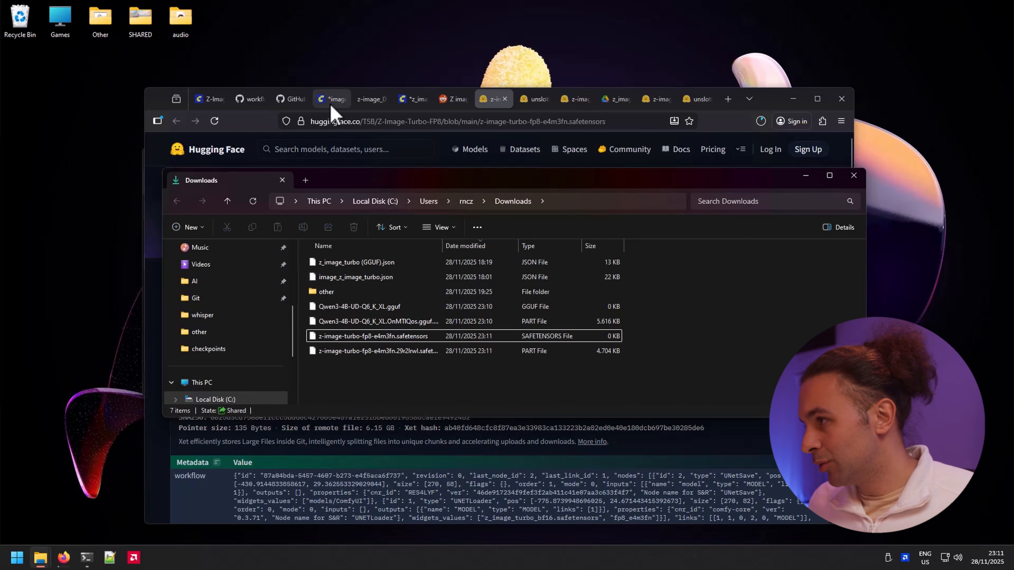
{"action": "left_click", "coordinate": [289, 100]}
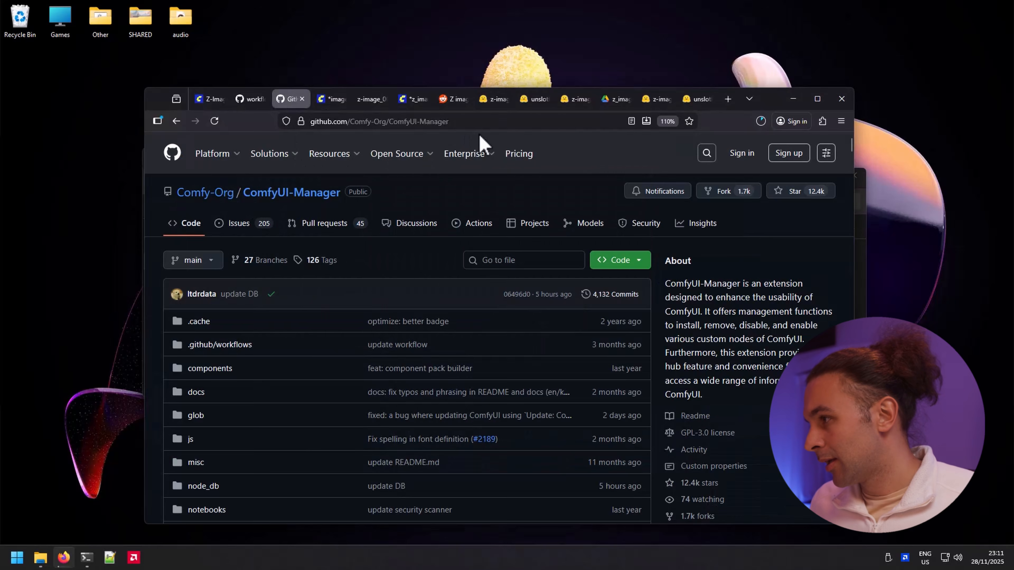
{"action": "scroll", "coordinate": [360, 304], "scroll_direction": "down", "scroll_amount": 2}
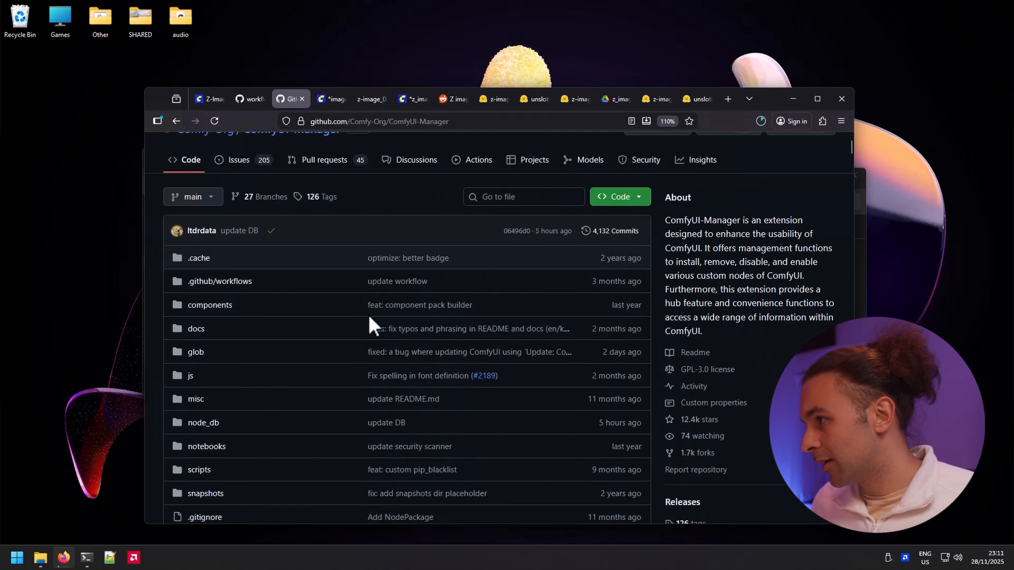
{"action": "scroll", "coordinate": [400, 331], "scroll_direction": "up", "scroll_amount": 2}
{"action": "scroll", "coordinate": [382, 330], "scroll_direction": "down", "scroll_amount": 15}
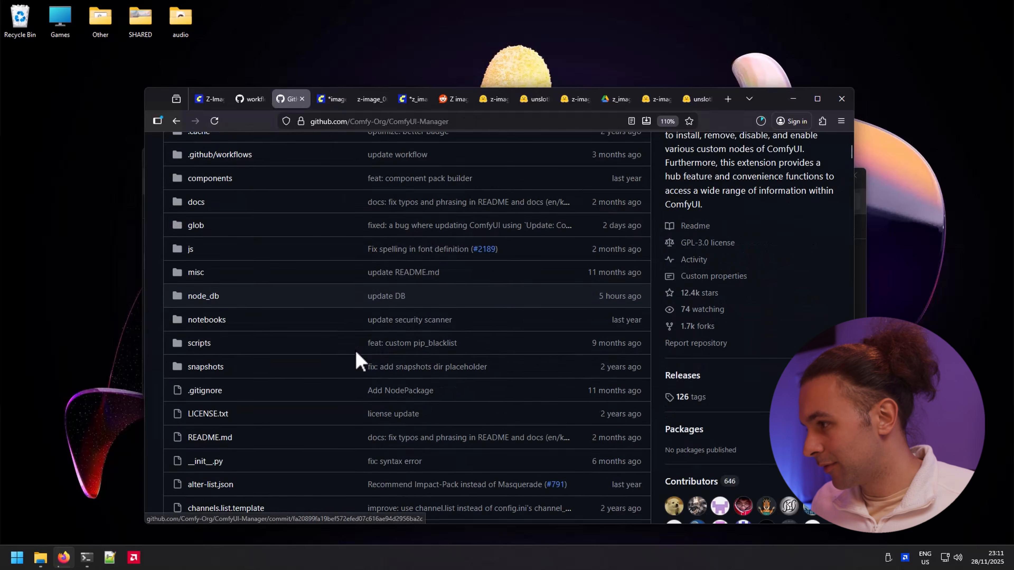
{"action": "scroll", "coordinate": [299, 359], "scroll_direction": "down", "scroll_amount": 10}
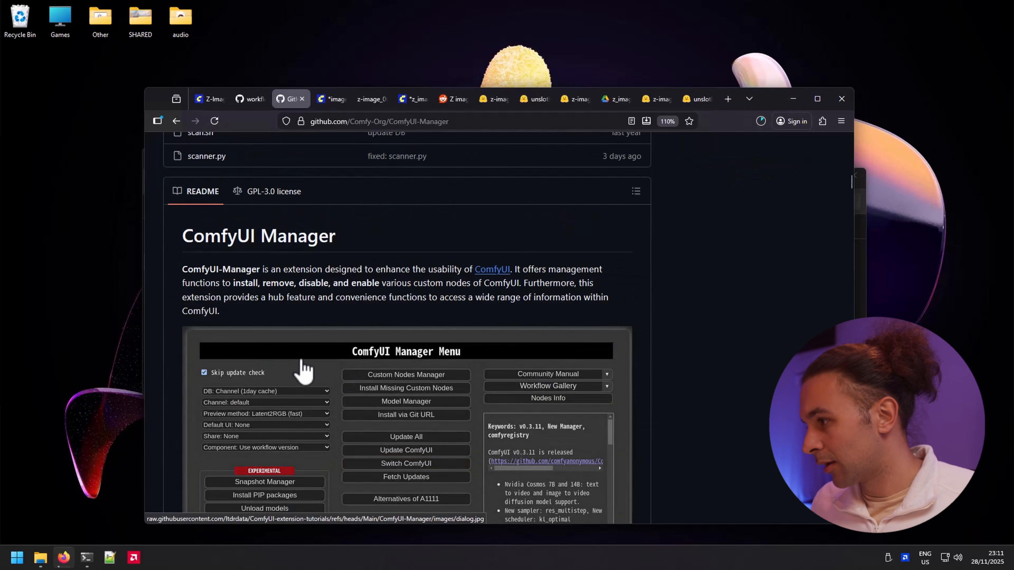
{"action": "scroll", "coordinate": [294, 353], "scroll_direction": "down", "scroll_amount": 8}
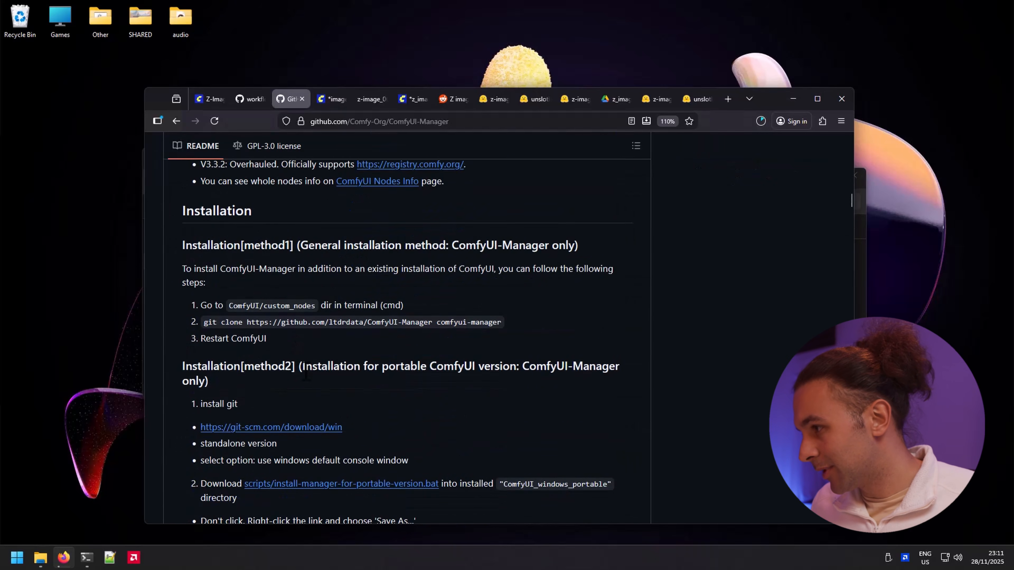
{"action": "scroll", "coordinate": [305, 381], "scroll_direction": "up", "scroll_amount": 10}
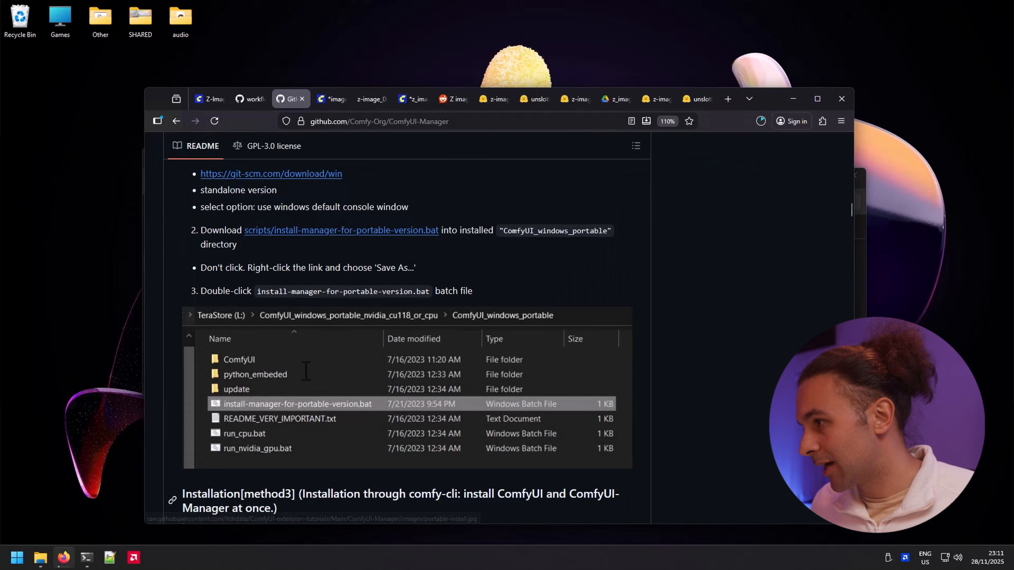
{"action": "scroll", "coordinate": [289, 321], "scroll_direction": "down", "scroll_amount": 4}
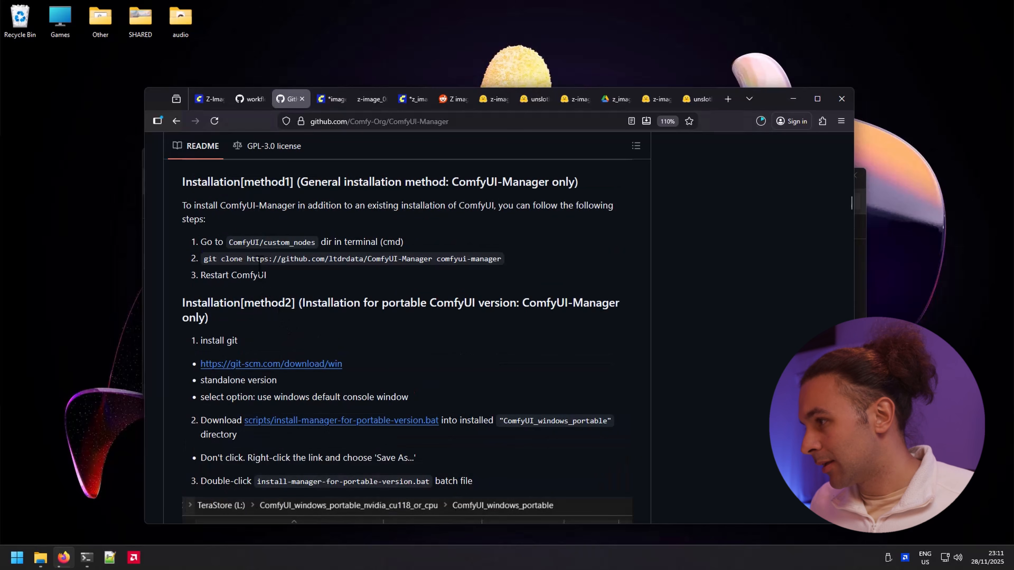
{"action": "left_click_drag", "start_coordinate": [206, 256], "coordinate": [491, 255]}
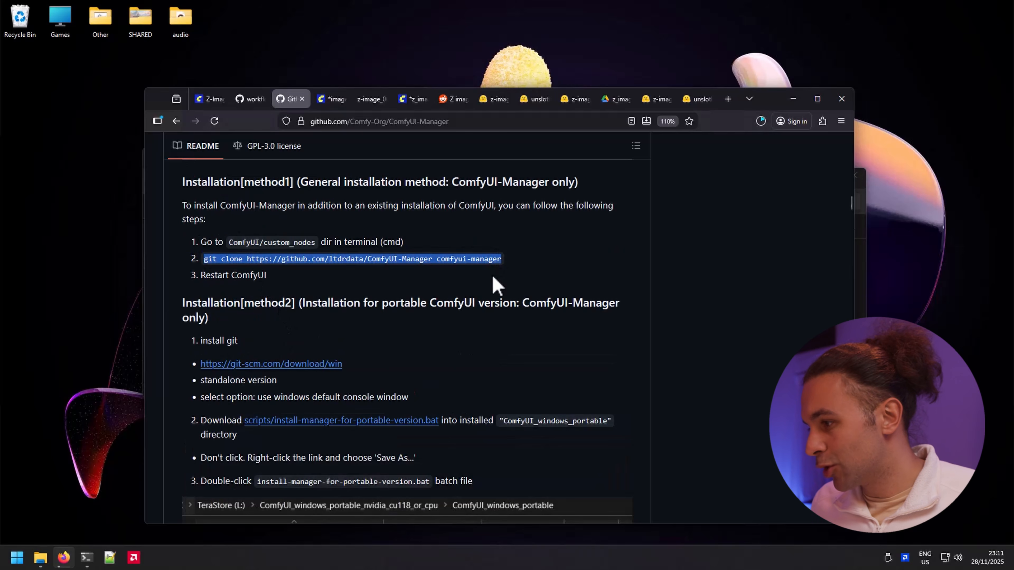
Step: In Command Prompt, stop the running ComfyUI server and deactivate its Python virtual environment
{"action": "left_click", "coordinate": [90, 557]}
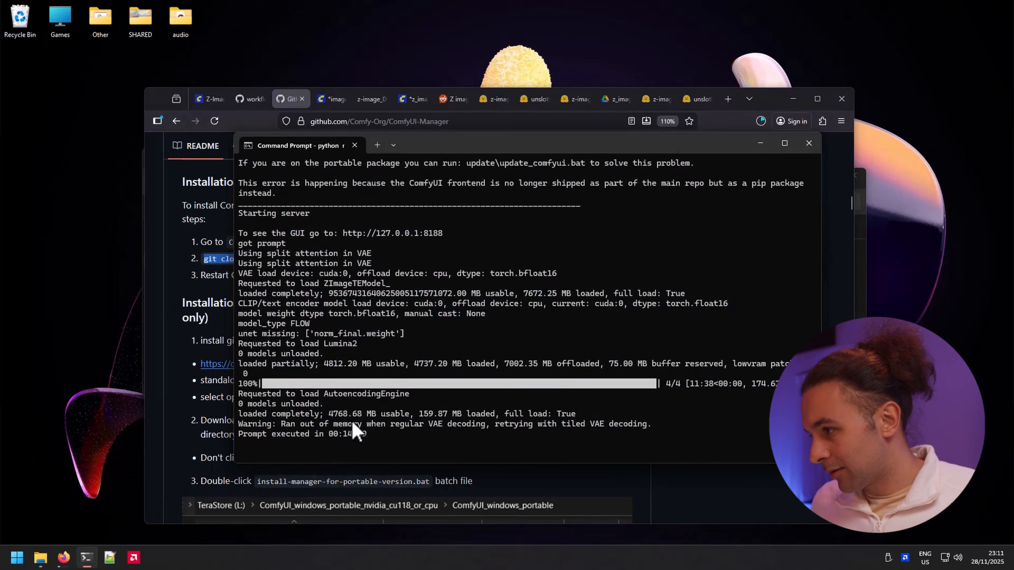
{"action": "key", "text": "ctrl+c"}
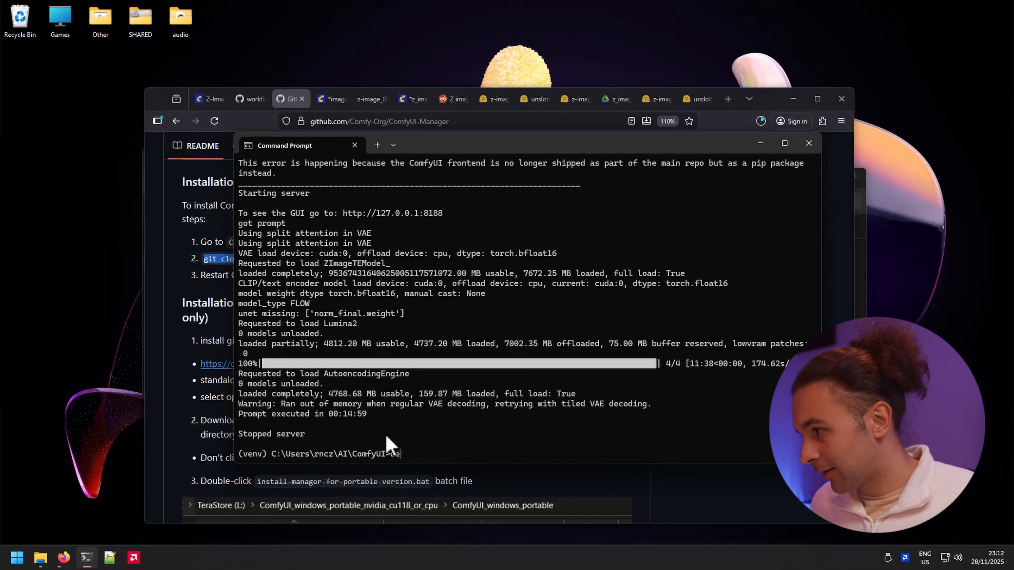
{"action": "type", "text": "deactivate"}
{"action": "key", "text": "Return"}
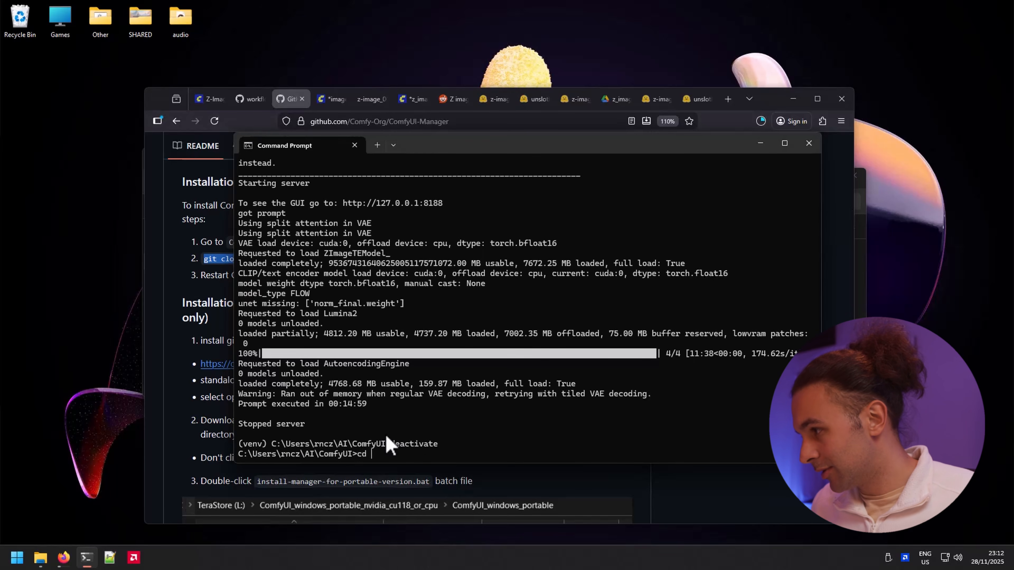
{"action": "type", "text": "cd custom_nodes"}
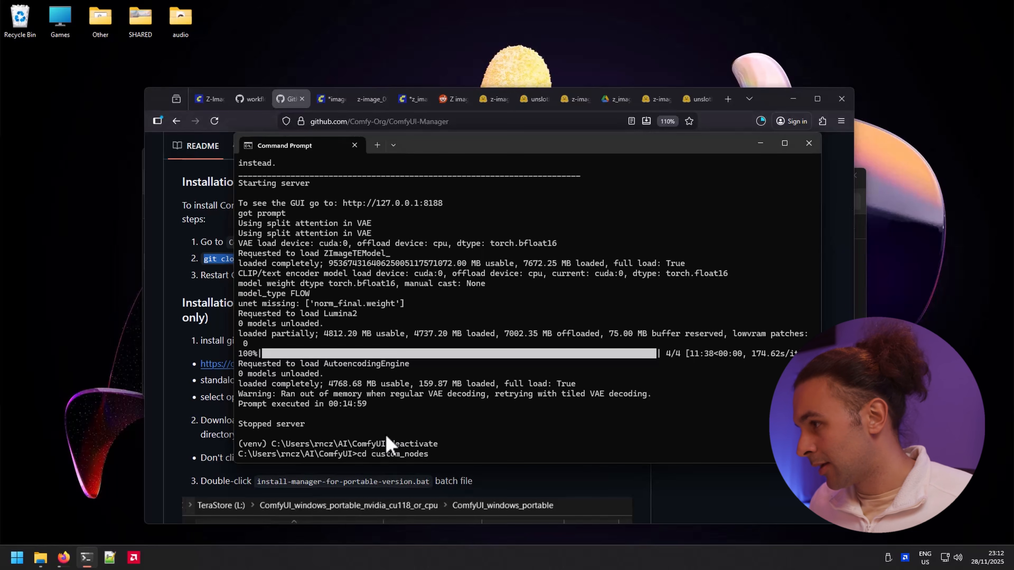
{"action": "key", "text": "Return"}
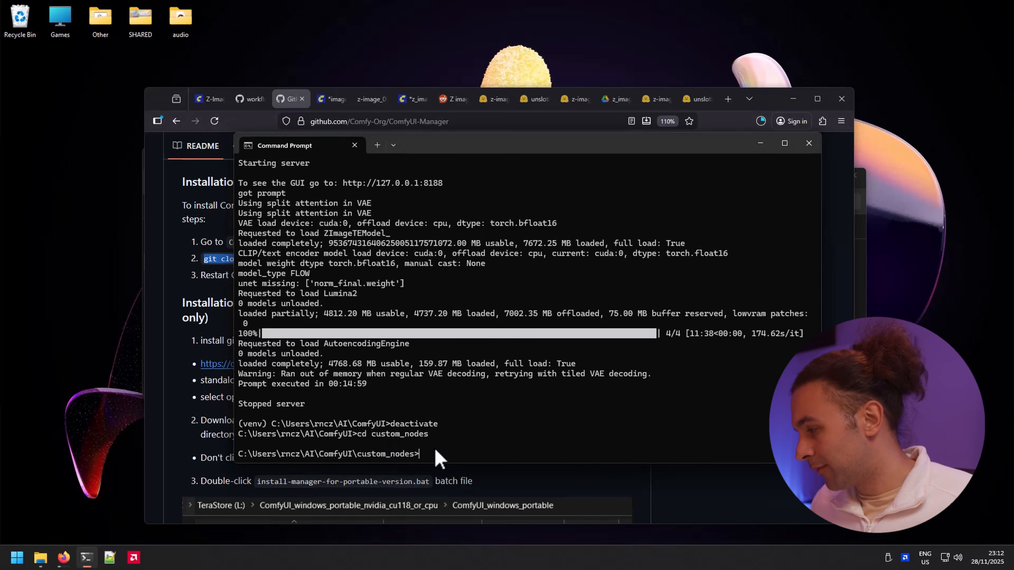
{"action": "key", "text": "ctrl+v"}
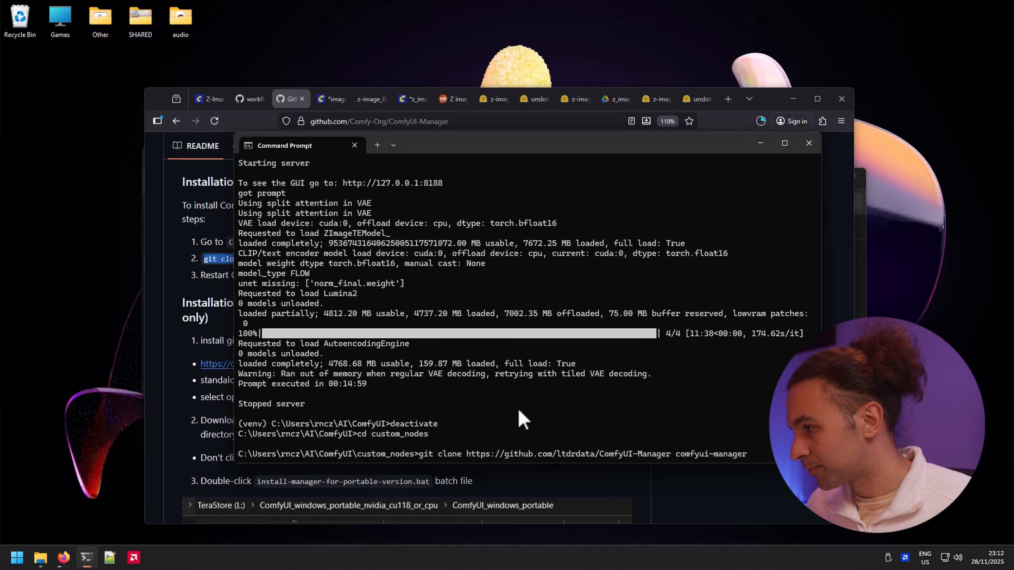
{"action": "key", "text": "Return"}
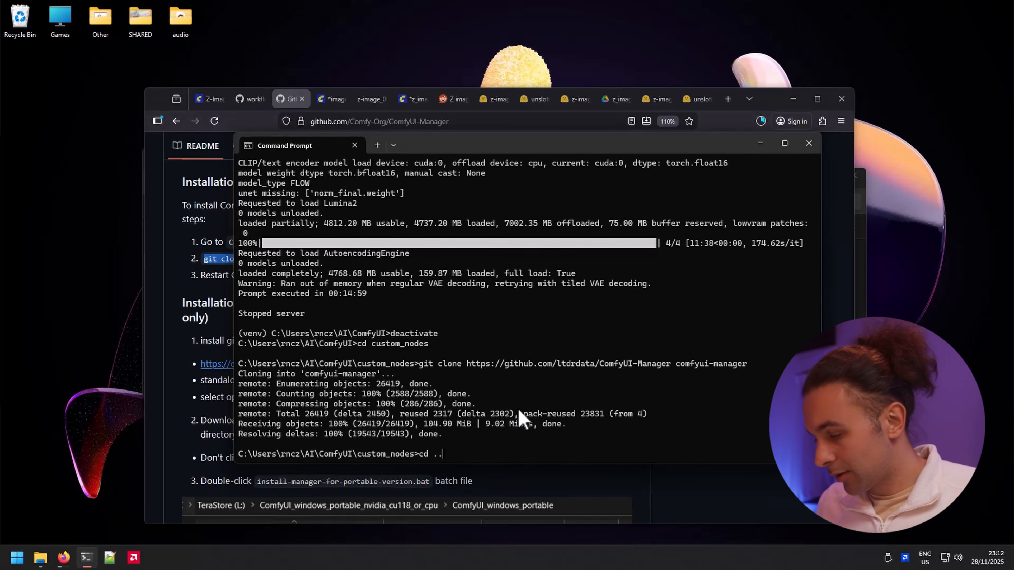
Step: Go back up to the ComfyUI folder and activate the virtual environment with ".\venv\Scripts\activate"
{"action": "key", "text": "Return"}
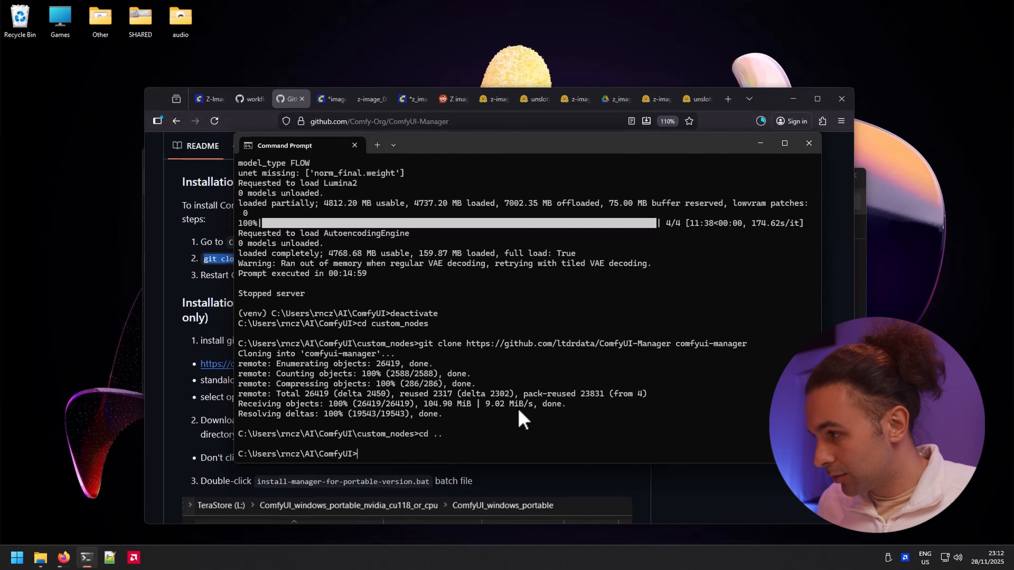
{"action": "type", "text": ".\\venv\\Scripts\\activate"}
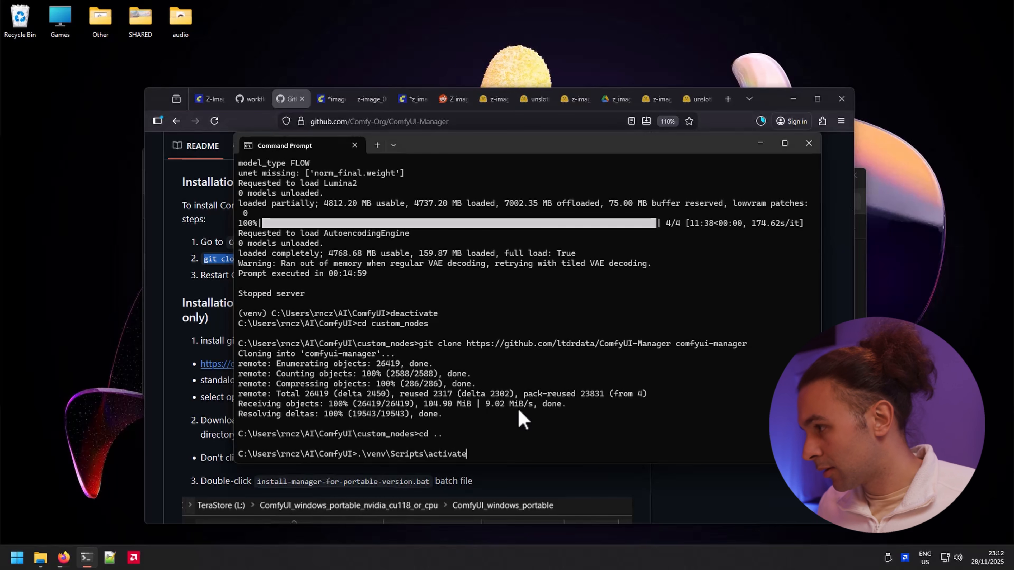
{"action": "key", "text": "Return"}
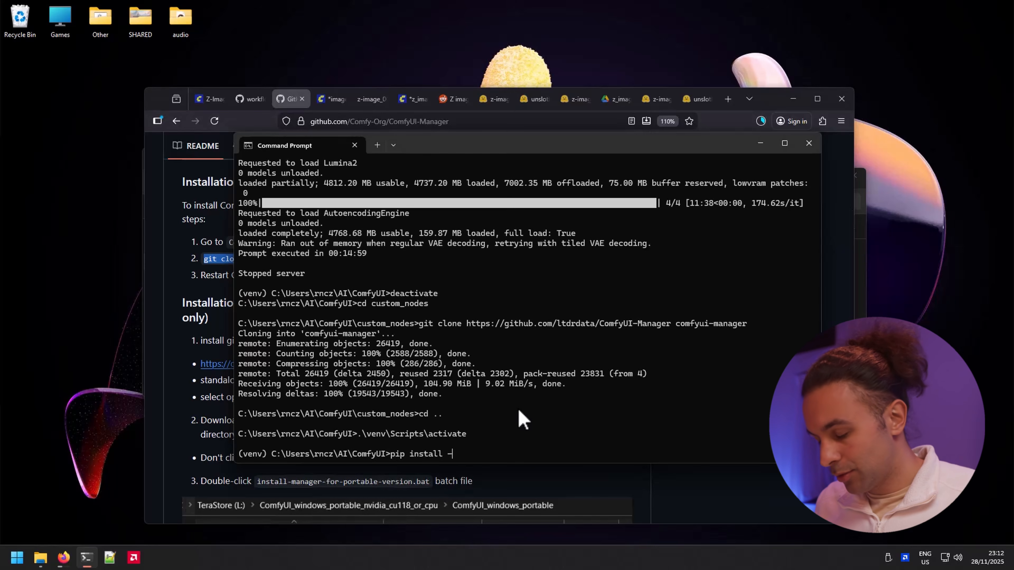
Step: Install ComfyUI-Manager's Python dependencies with "pip install -r custom_nodes\comfyui-manager\requirements.txt"
{"action": "type", "text": "pip install -r cus"}
{"action": "key", "text": "Tab"}
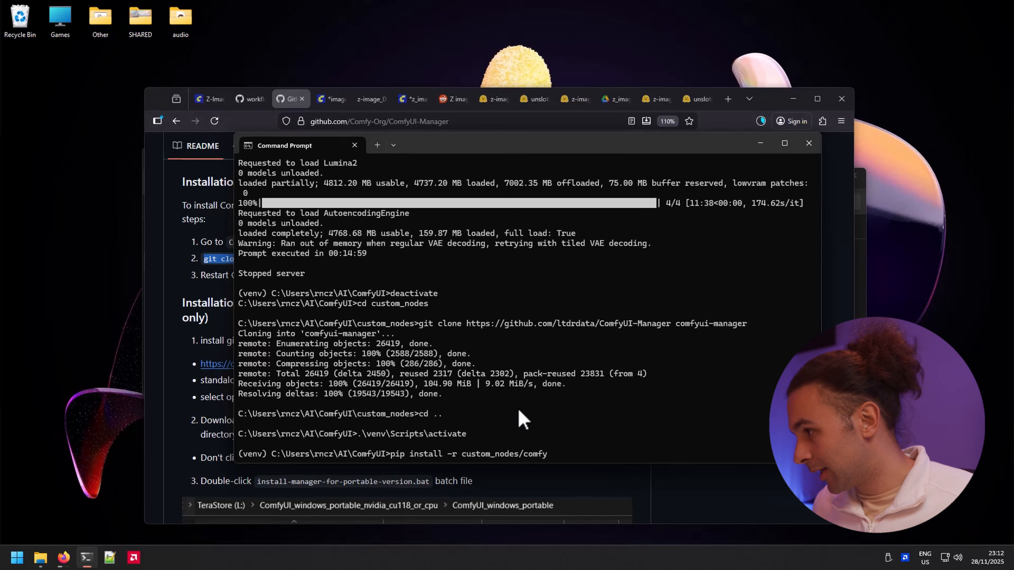
{"action": "key", "text": "Tab"}
{"action": "key", "text": "Tab"}
{"action": "key", "text": "Tab"}
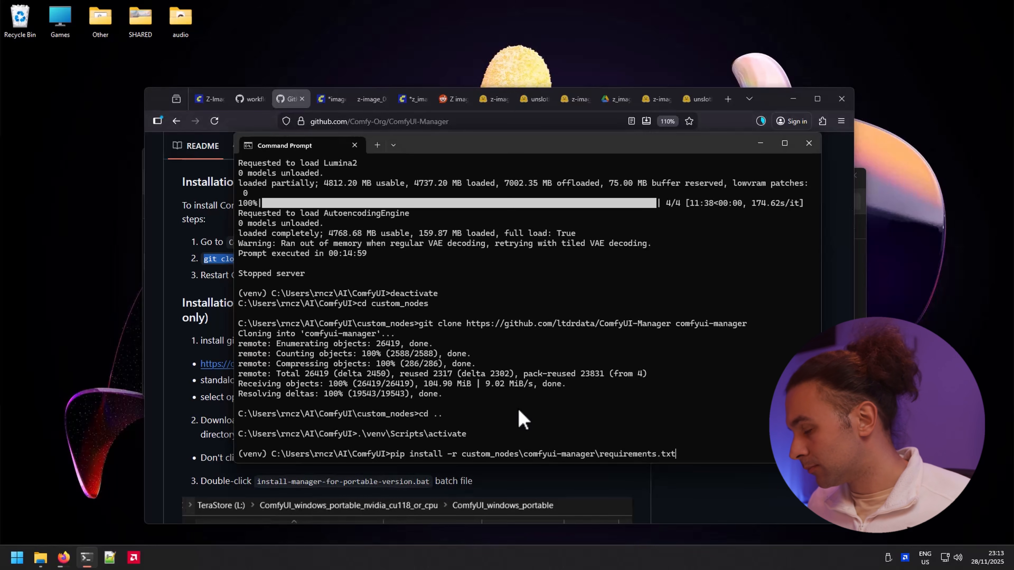
{"action": "key", "text": "Return"}
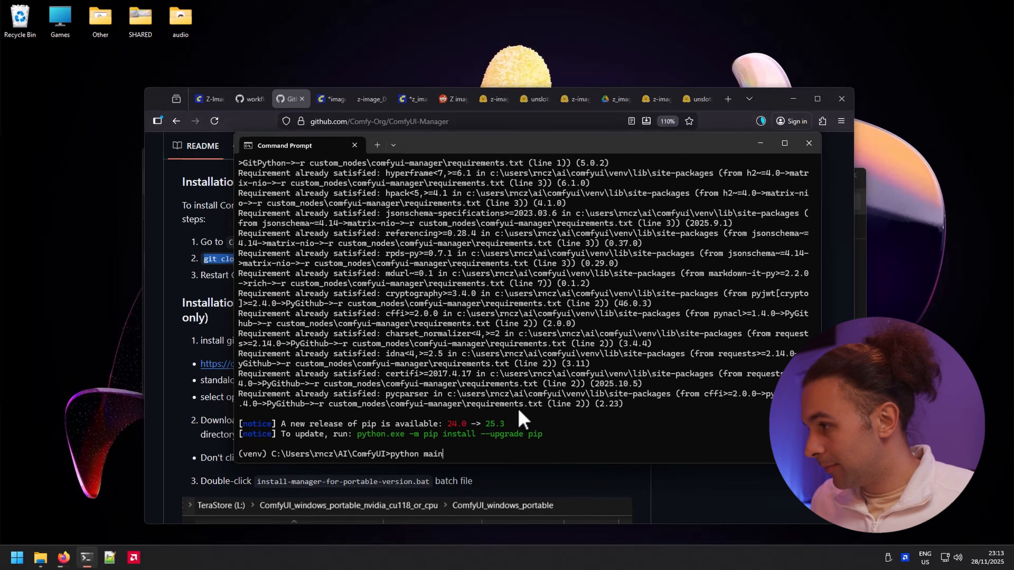
{"action": "key", "text": "Return"}
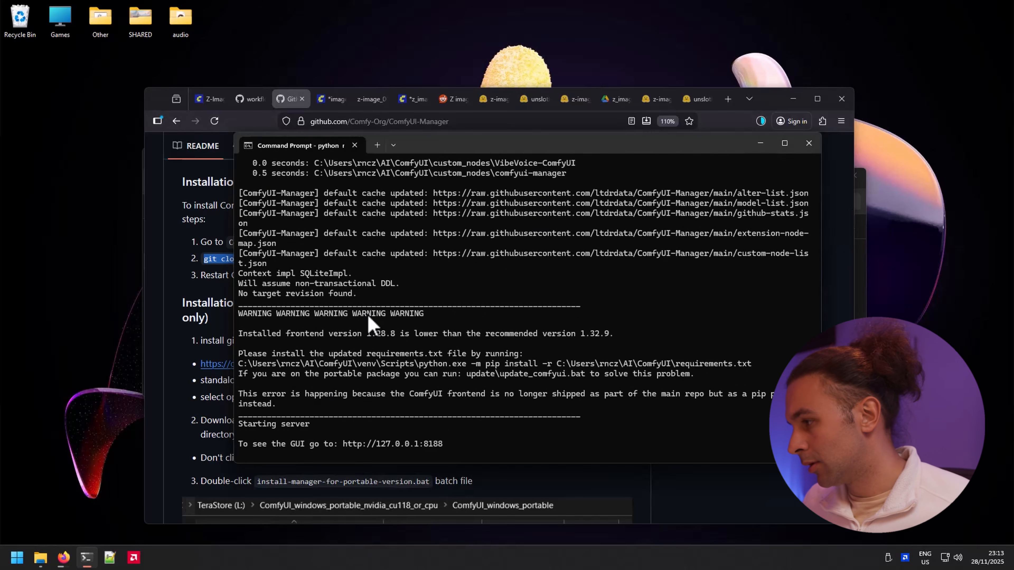
{"action": "left_click", "coordinate": [392, 447], "text": "ctrl"}
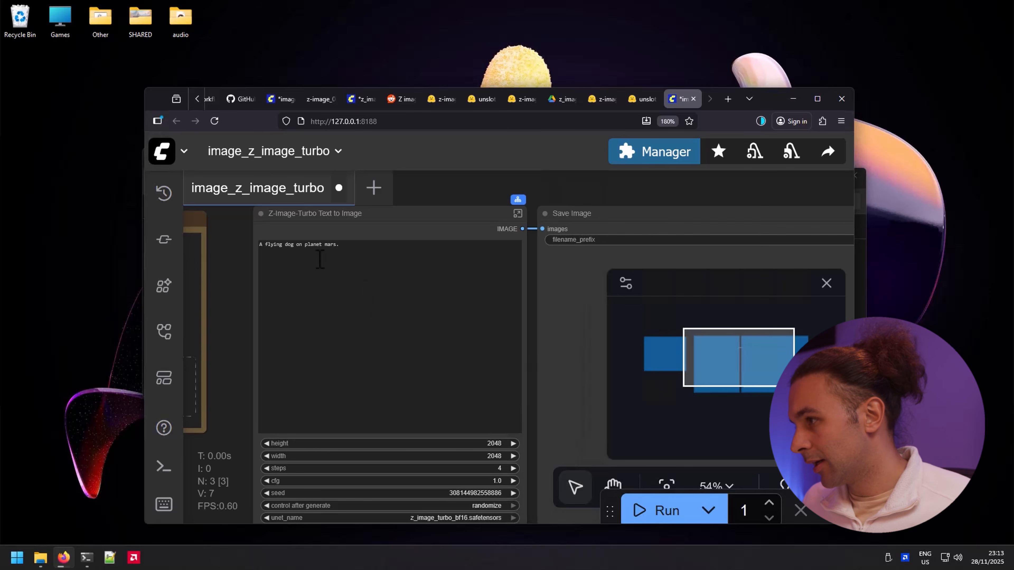
Step: Open the workflow z_image_turbo (GGUF).json from the Downloads folder and dismiss the missing-nodes notice
{"action": "left_click", "coordinate": [185, 156]}
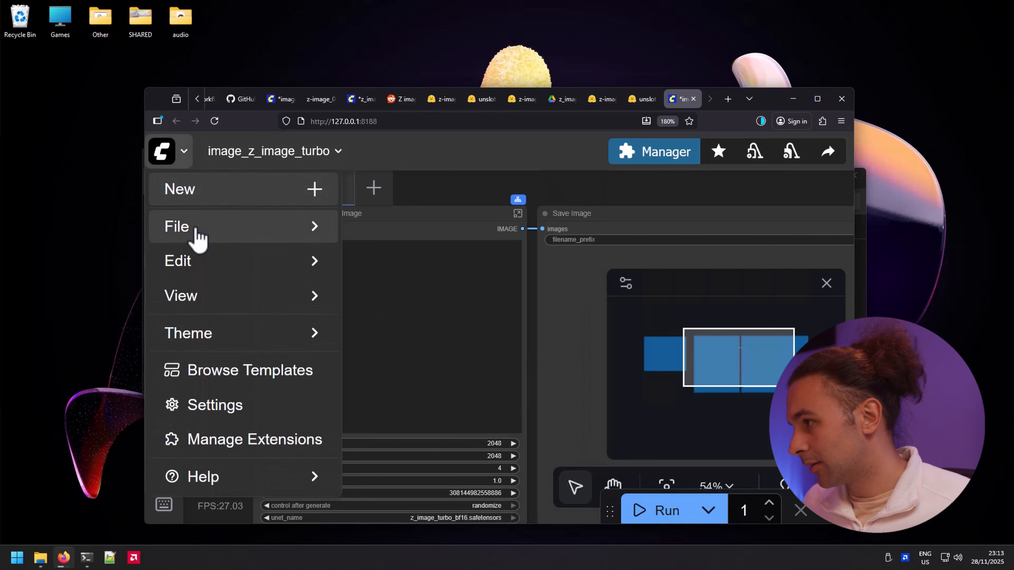
{"action": "mouse_move", "coordinate": [197, 231]}
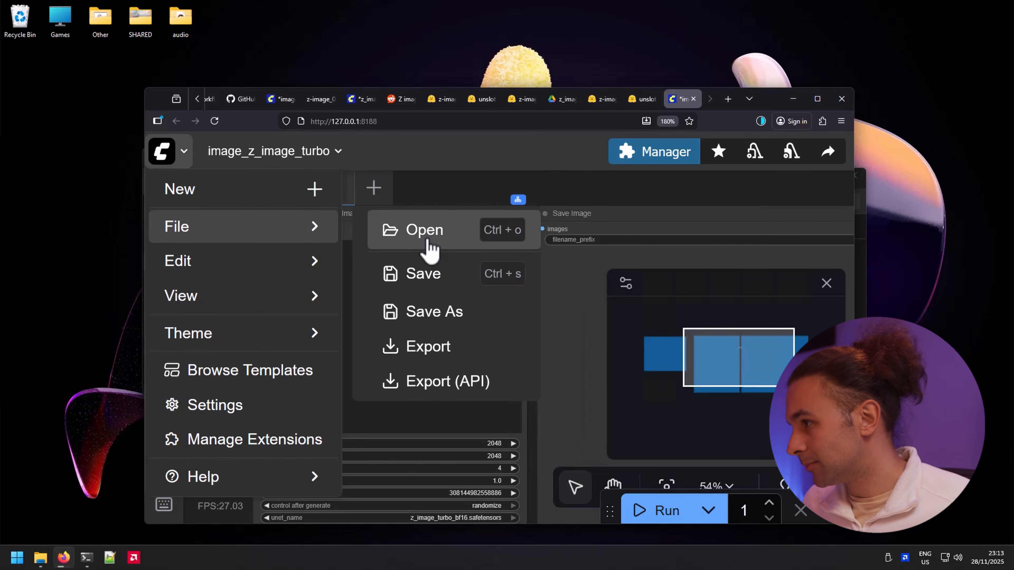
{"action": "left_click", "coordinate": [426, 235]}
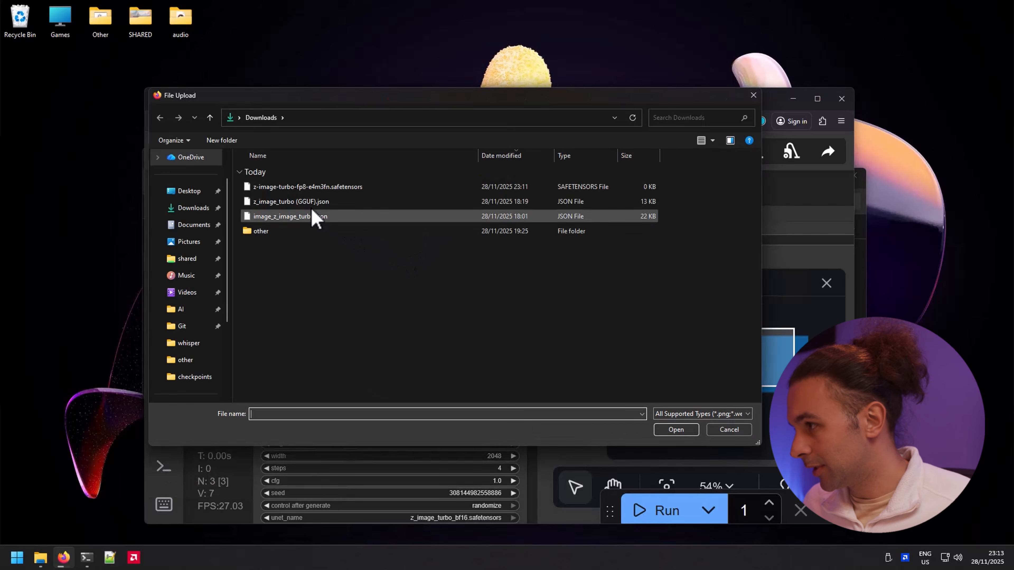
{"action": "left_click", "coordinate": [322, 204]}
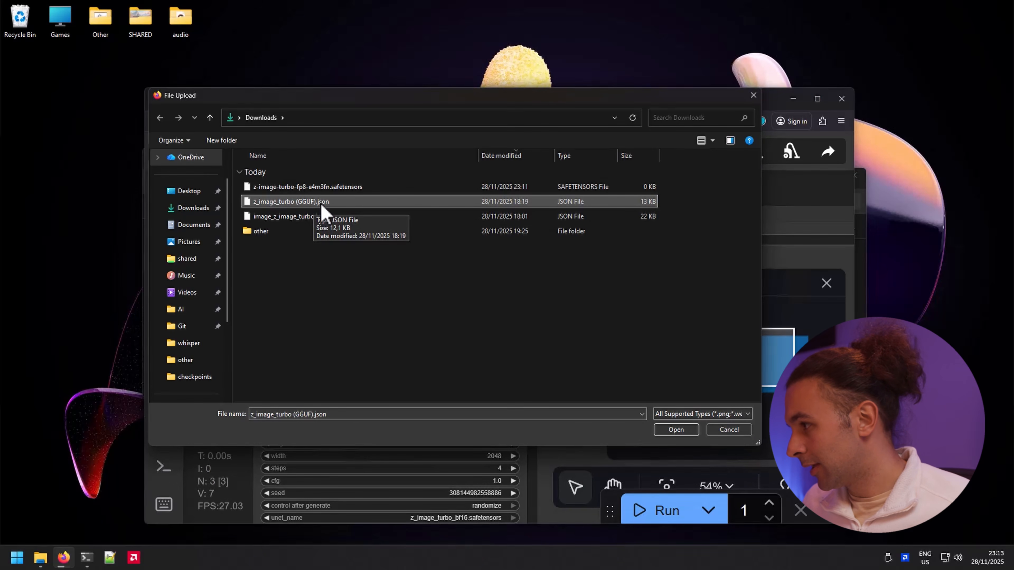
{"action": "double_click", "coordinate": [316, 204]}
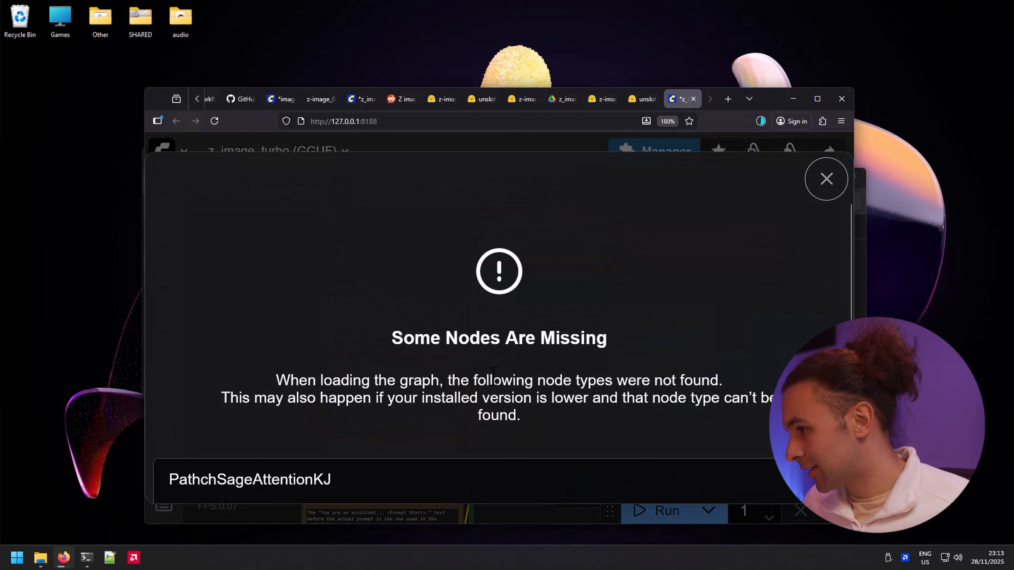
{"action": "scroll", "coordinate": [495, 459], "scroll_direction": "down", "scroll_amount": 2}
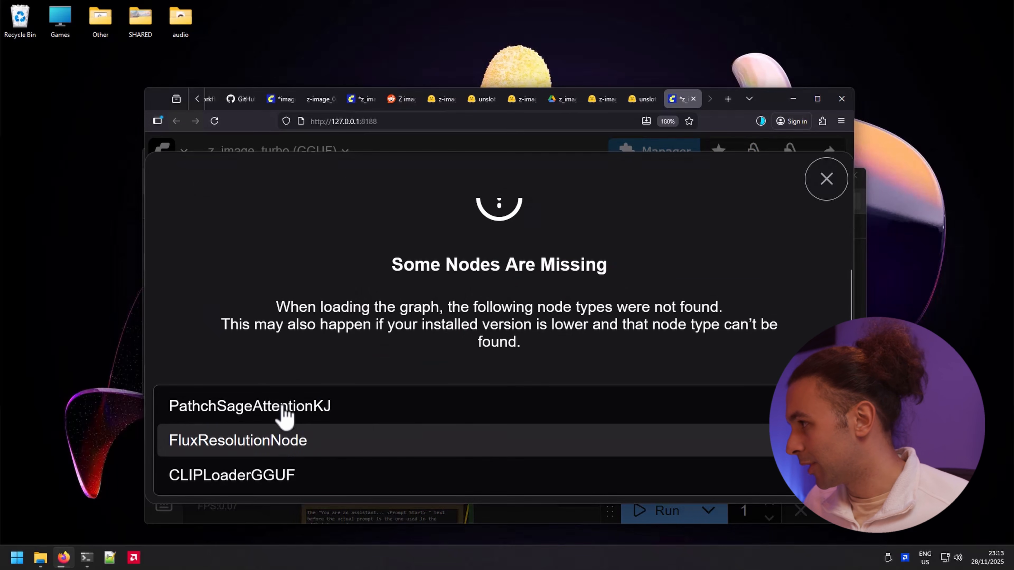
{"action": "left_click", "coordinate": [828, 181]}
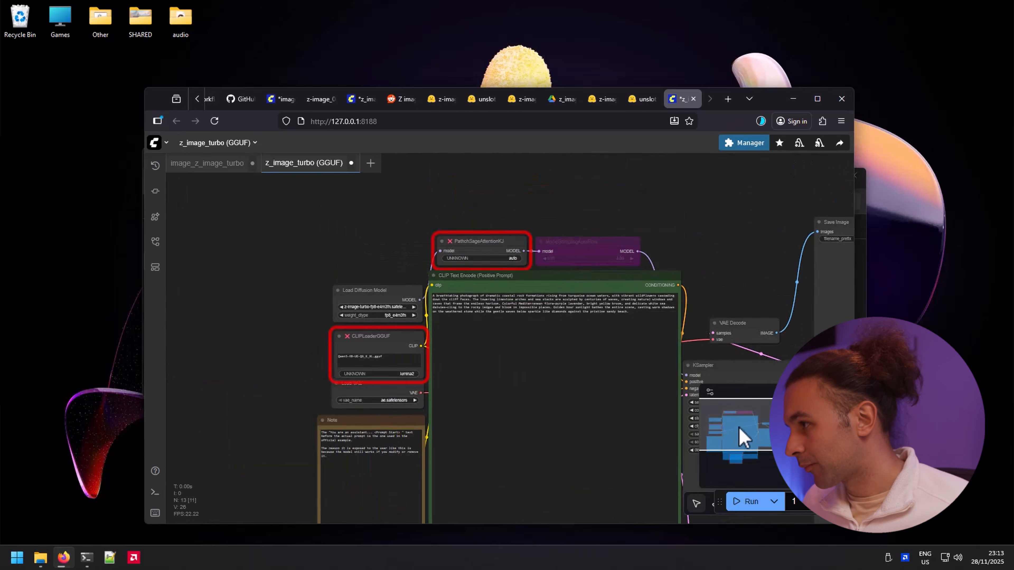
{"action": "scroll", "coordinate": [746, 431], "scroll_direction": "up", "scroll_amount": 5}
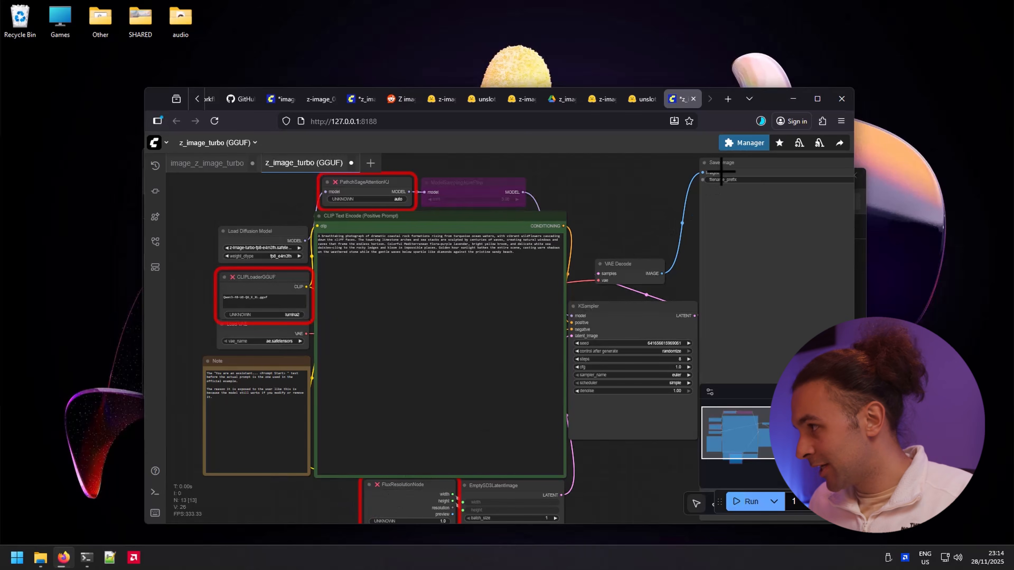
Step: From ComfyUI Manager's list of missing custom nodes, install the latest version of ComfyUI-GGUF
{"action": "left_click", "coordinate": [744, 145]}
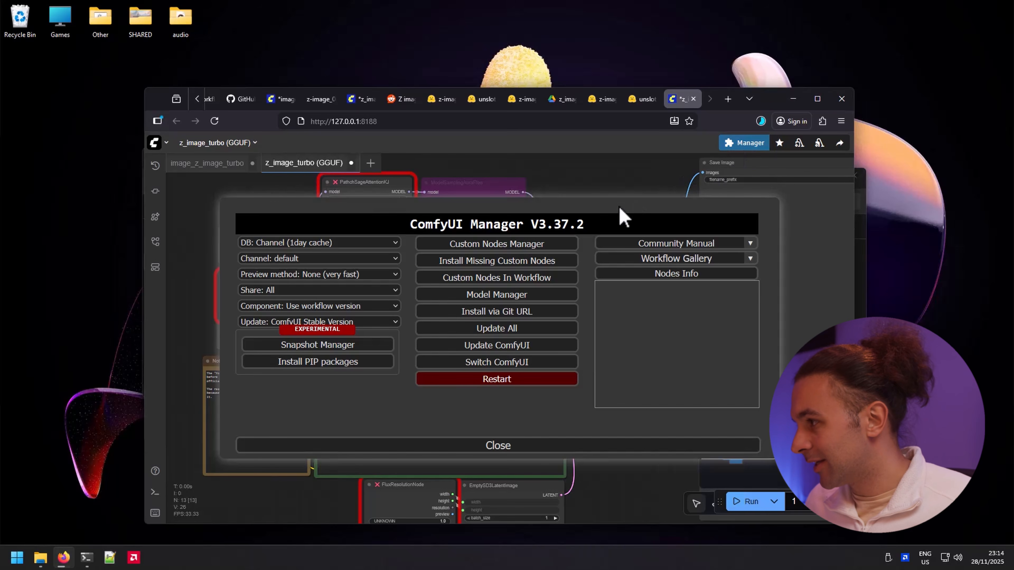
{"action": "left_click", "coordinate": [507, 263]}
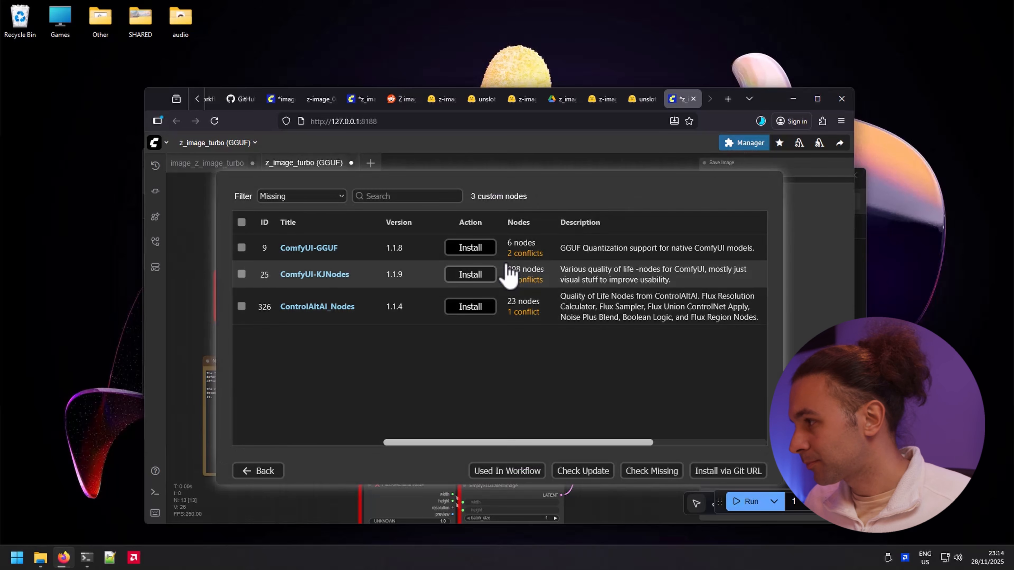
{"action": "left_click", "coordinate": [471, 248]}
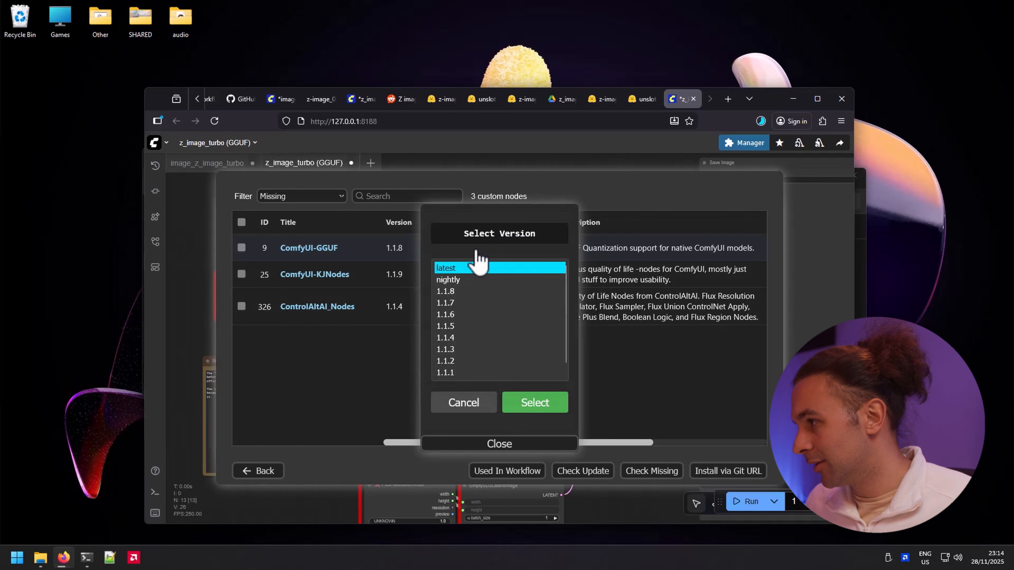
{"action": "left_click", "coordinate": [534, 408]}
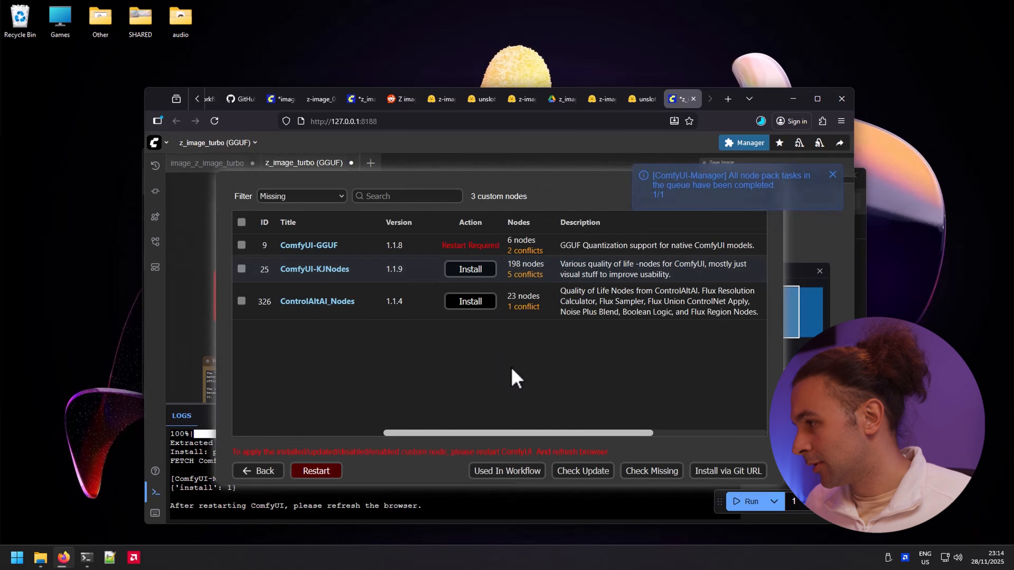
Step: Install the missing node packs ComfyUI-KJNodes and ControlAltAI_Nodes, using the latest version for ControlAltAI_Nodes
{"action": "left_click", "coordinate": [474, 269]}
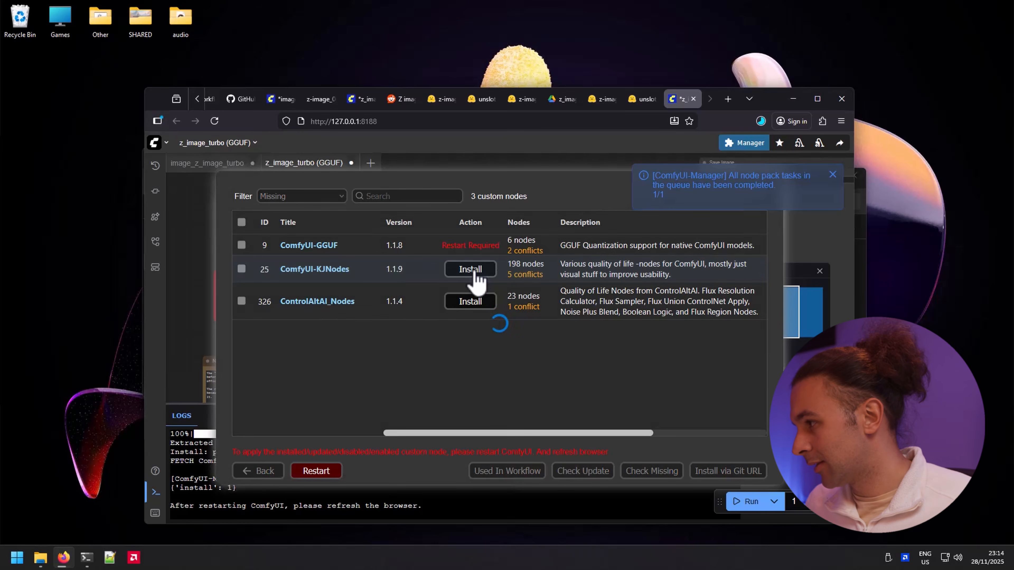
{"action": "left_click", "coordinate": [544, 405]}
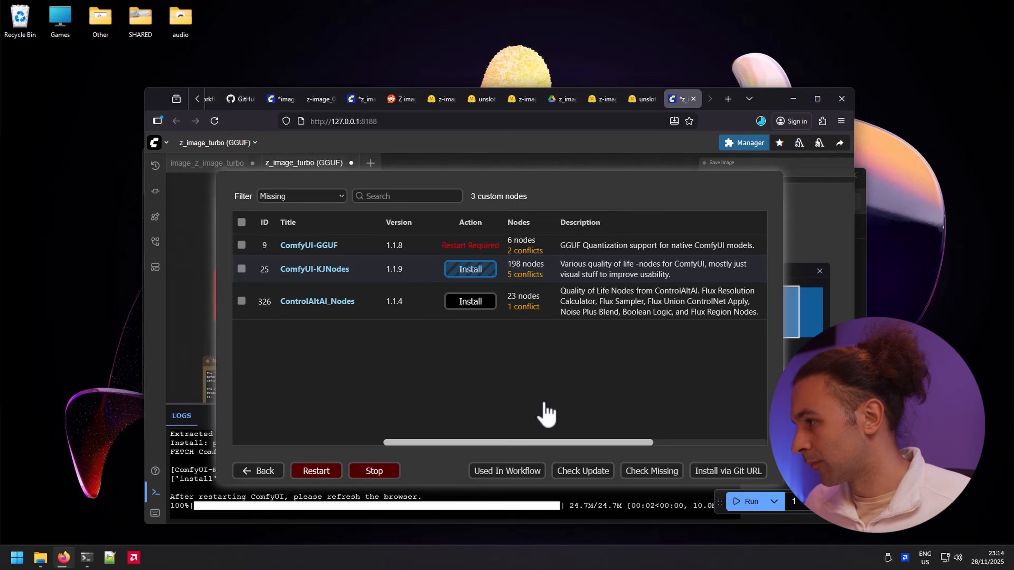
{"action": "left_click", "coordinate": [470, 305]}
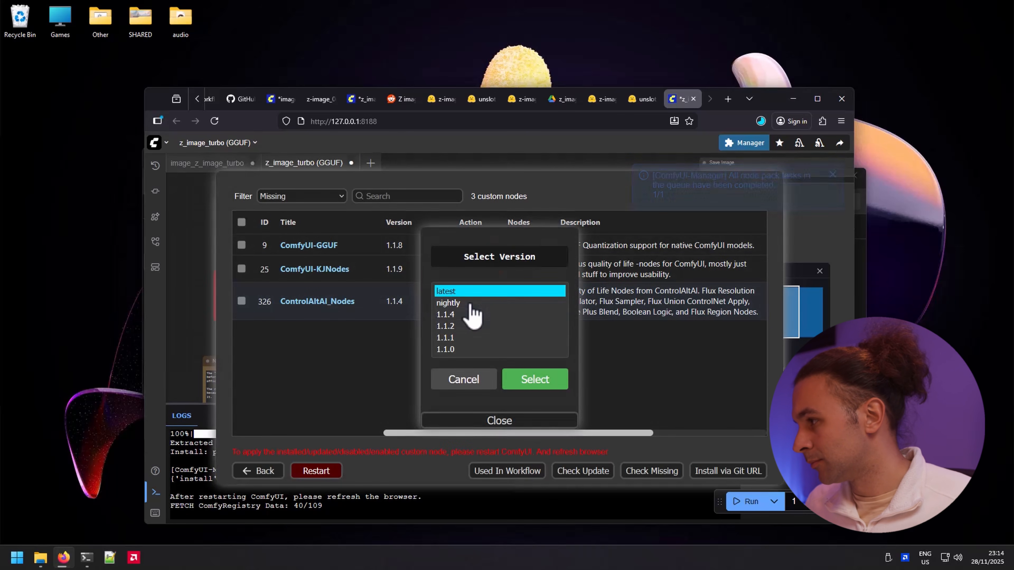
{"action": "left_click", "coordinate": [535, 379]}
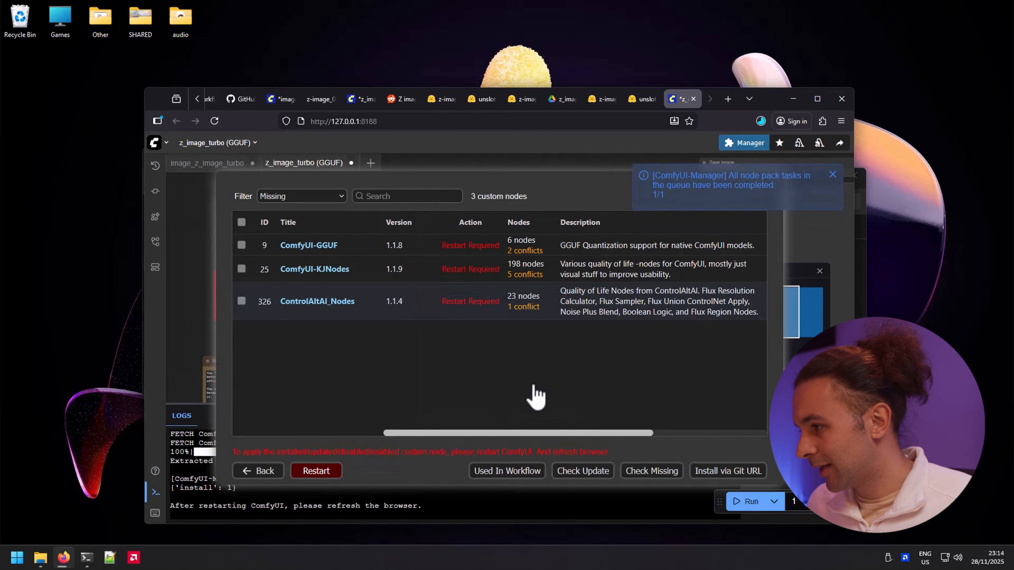
Step: Restart the ComfyUI server and refresh the browser to apply the newly installed node packs
{"action": "left_click", "coordinate": [329, 476]}
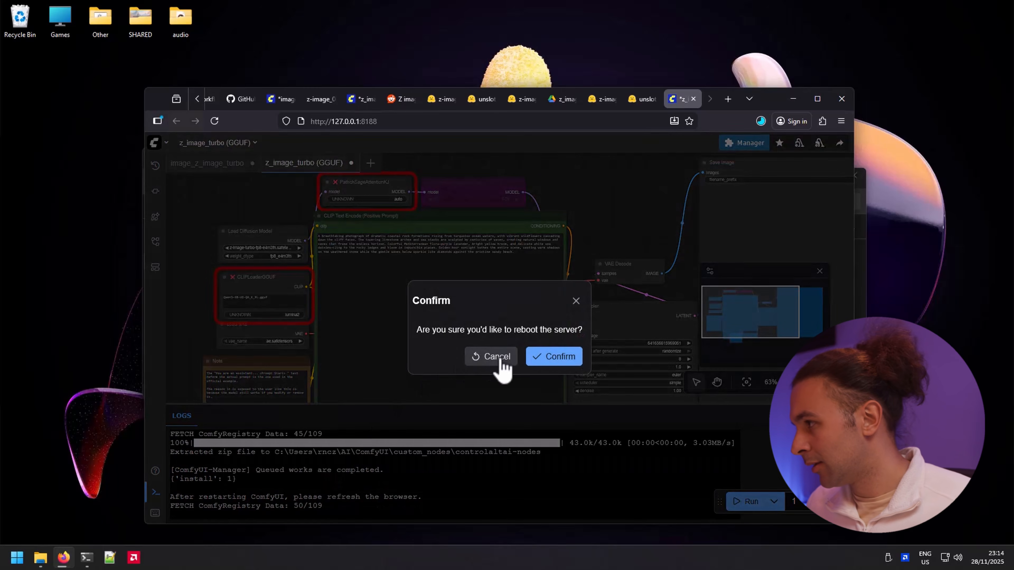
{"action": "left_click", "coordinate": [564, 358]}
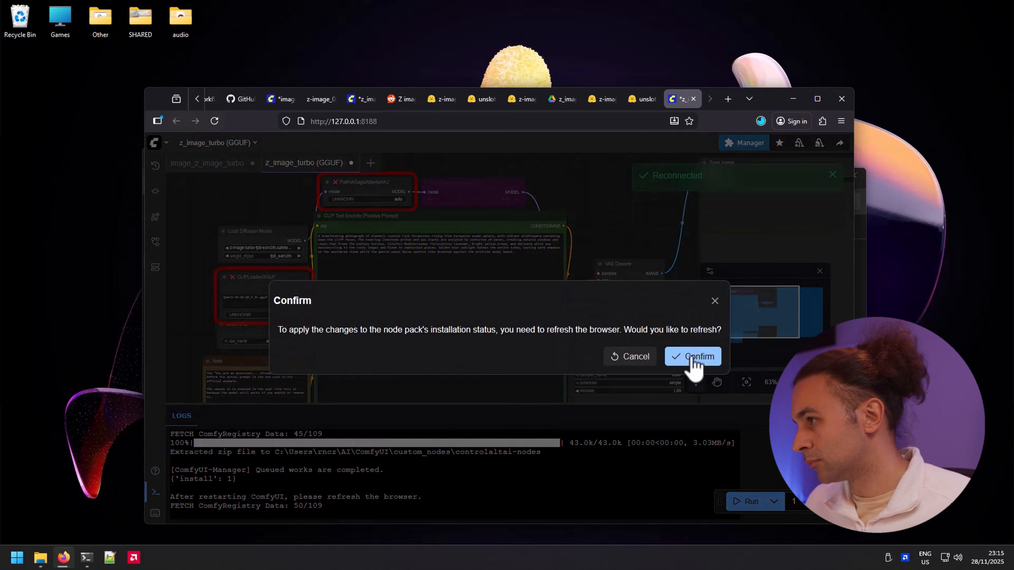
{"action": "left_click", "coordinate": [689, 356]}
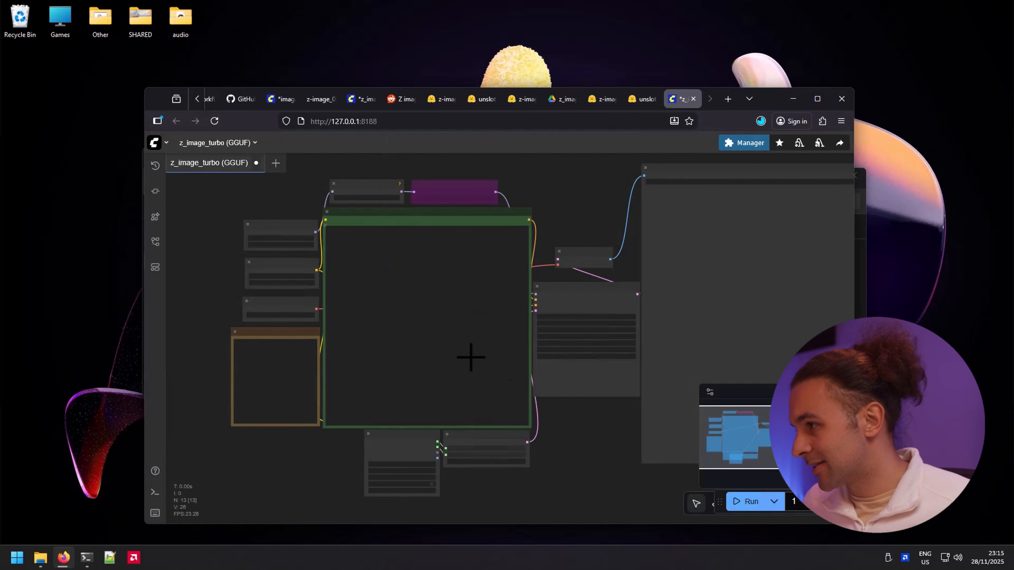
Step: Examine the diffusion model, CLIP and VAE loader nodes in the z_image_turbo (GGUF) workflow
{"action": "scroll", "coordinate": [464, 362], "scroll_direction": "up", "scroll_amount": 3}
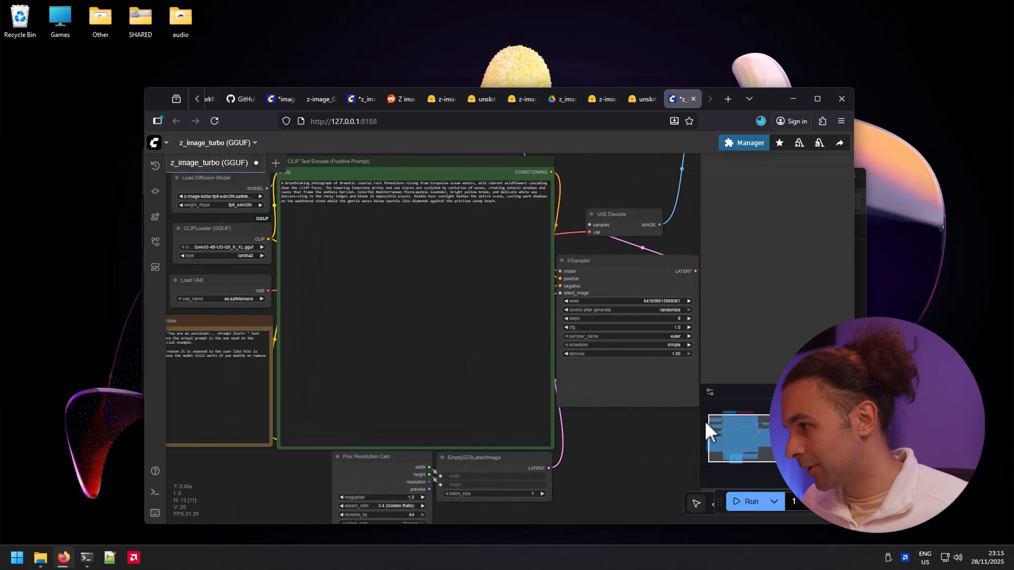
{"action": "left_click_drag", "start_coordinate": [708, 432], "coordinate": [749, 439]}
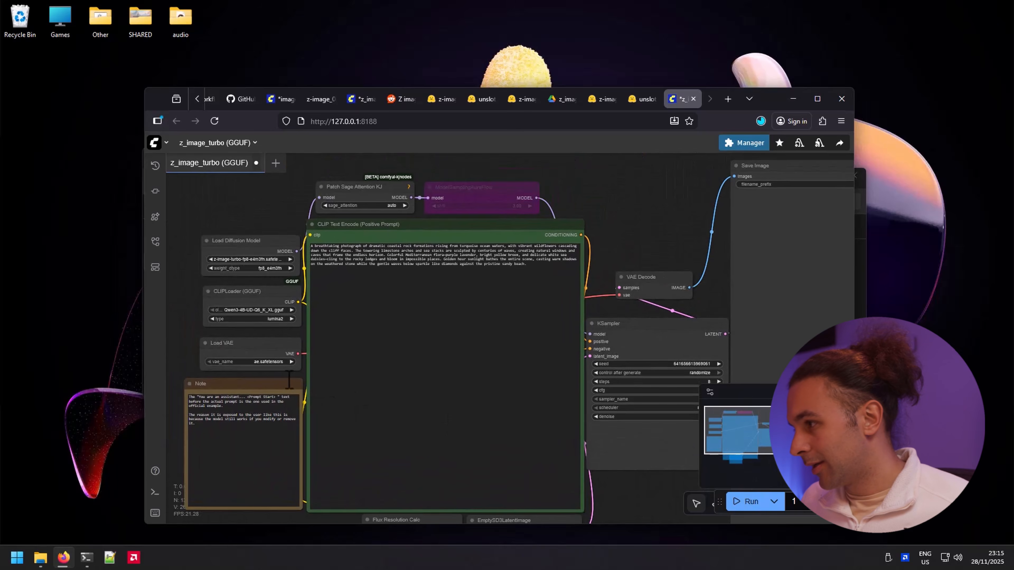
{"action": "scroll", "coordinate": [355, 384], "scroll_direction": "up", "scroll_amount": 1}
{"action": "scroll", "coordinate": [359, 385], "scroll_direction": "up", "scroll_amount": 1}
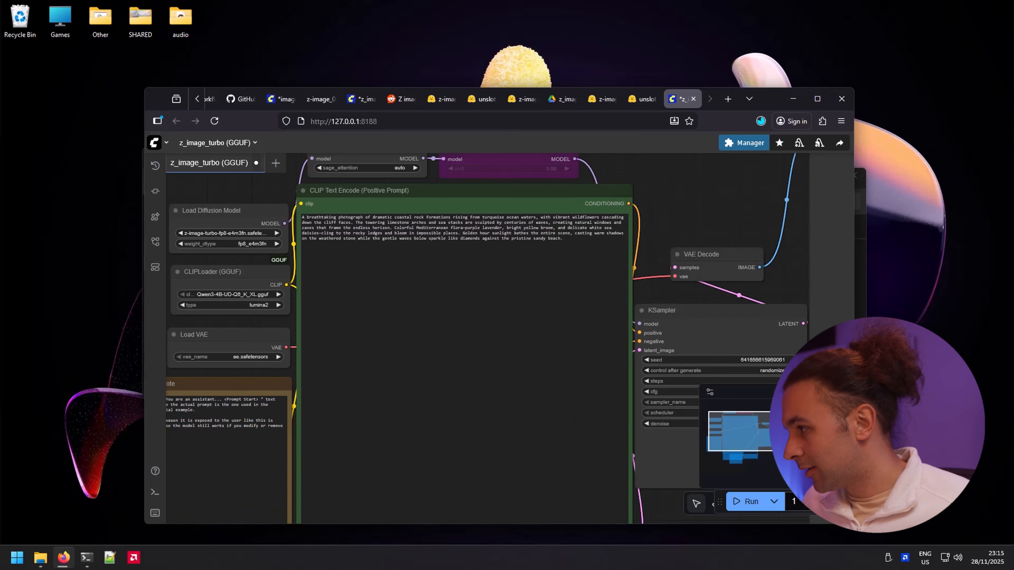
{"action": "mouse_move", "coordinate": [767, 438]}
{"action": "left_mouse_down"}
{"action": "mouse_move", "coordinate": [747, 435]}
{"action": "mouse_move", "coordinate": [757, 436]}
{"action": "left_mouse_up"}
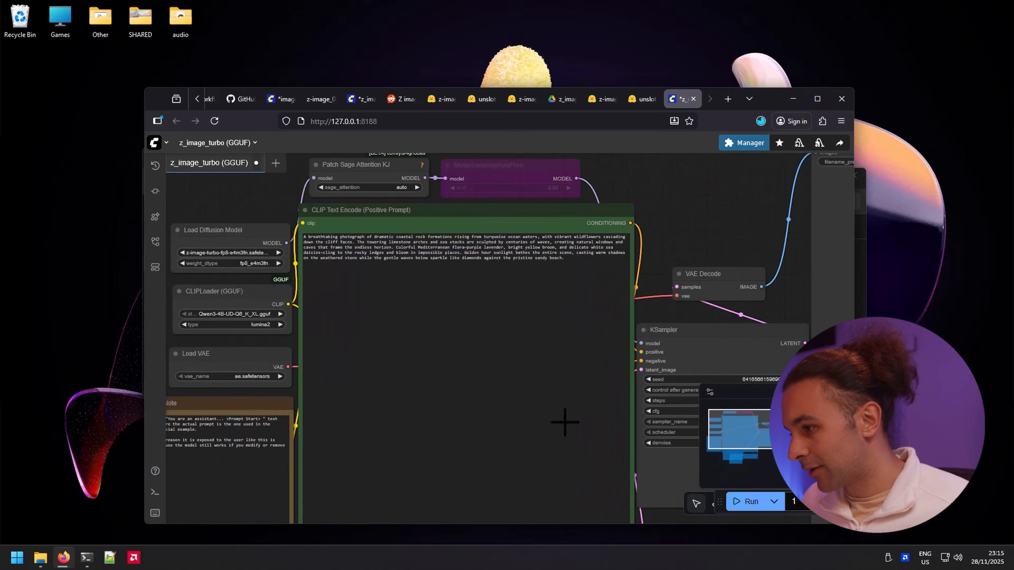
Step: Switch to File Explorer and check for z-image-turbo-fp8-e4m3fn.safetensors in ComfyUI's models/diffusion_models folder
{"action": "mouse_move", "coordinate": [46, 558]}
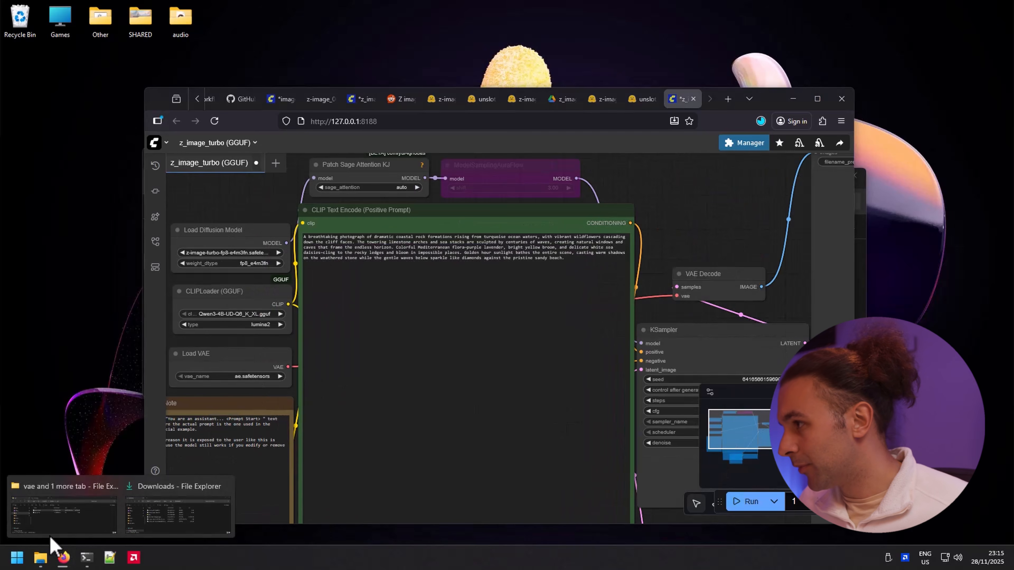
{"action": "left_click", "coordinate": [70, 515]}
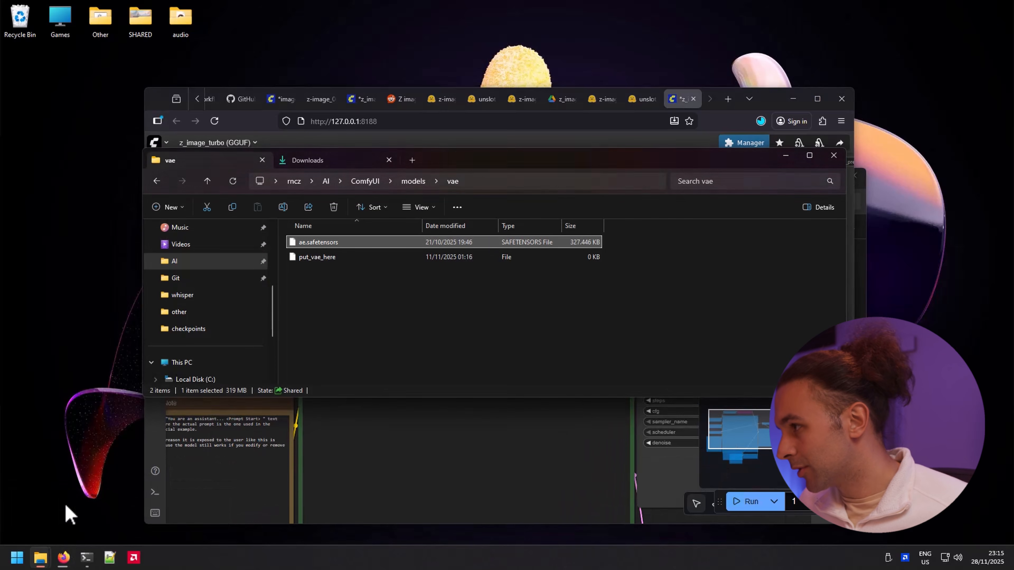
{"action": "left_click", "coordinate": [414, 184]}
{"action": "scroll", "coordinate": [347, 304], "scroll_direction": "up", "scroll_amount": 3}
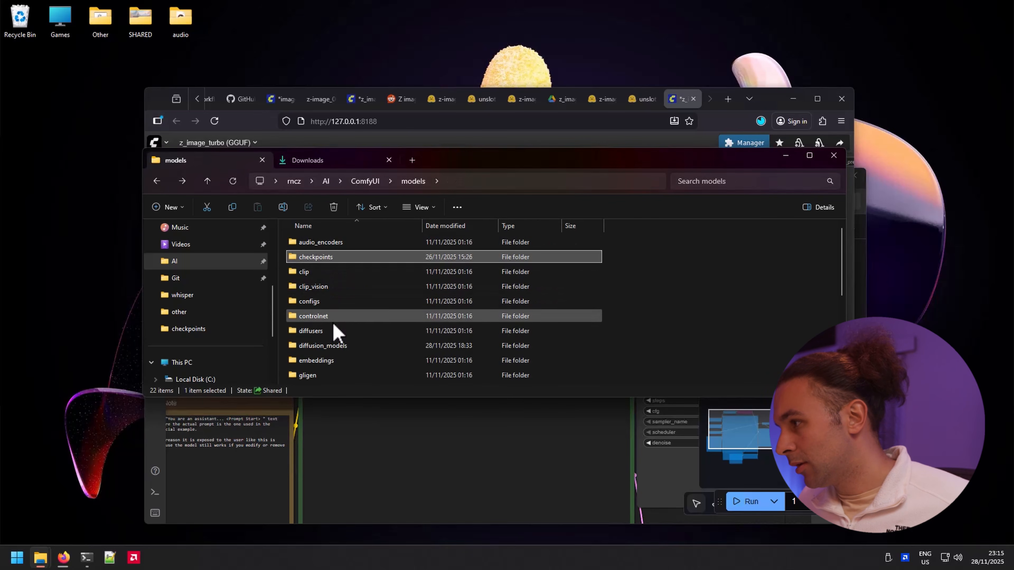
{"action": "double_click", "coordinate": [325, 346]}
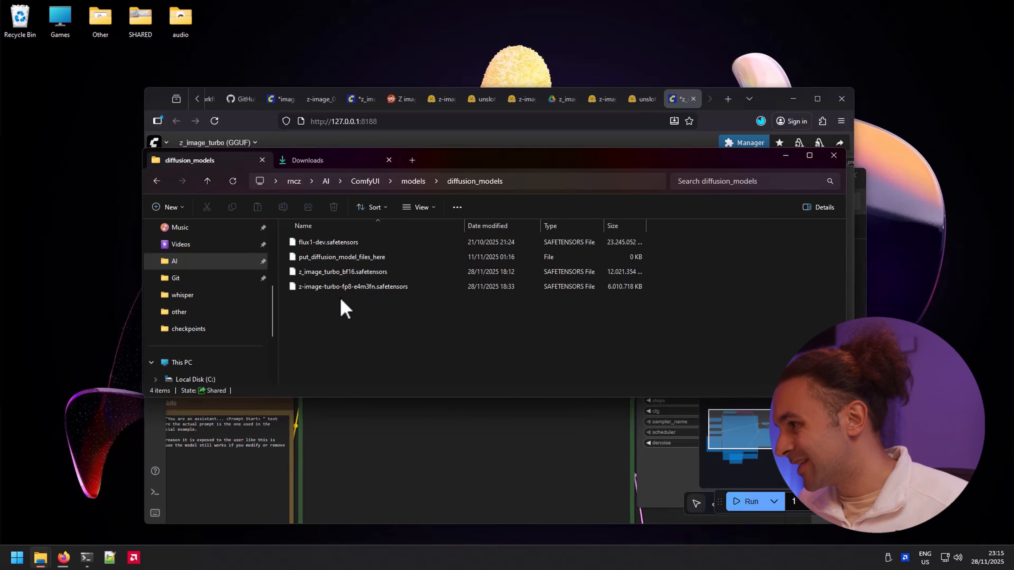
{"action": "left_click", "coordinate": [325, 289]}
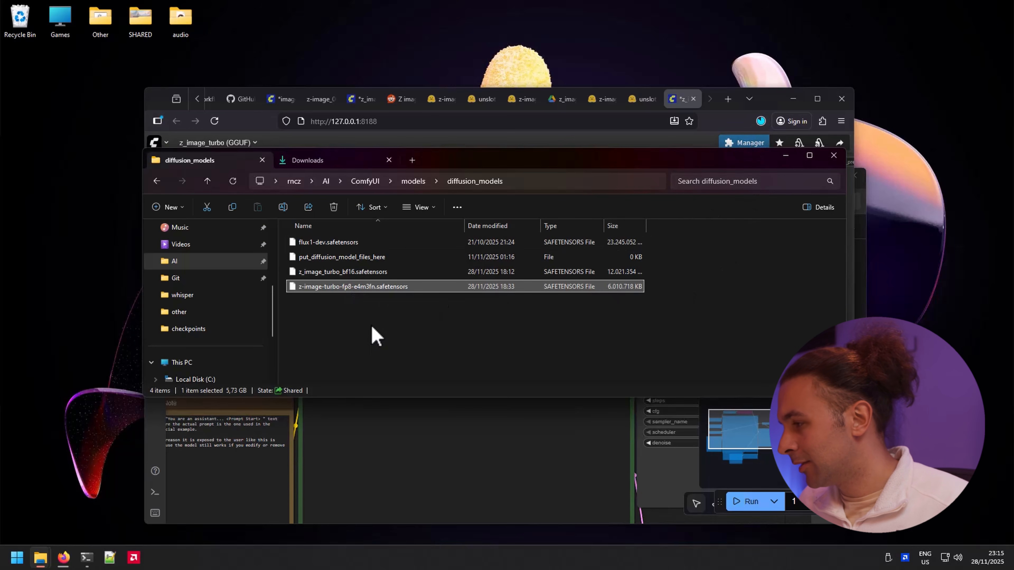
{"action": "left_click", "coordinate": [346, 322]}
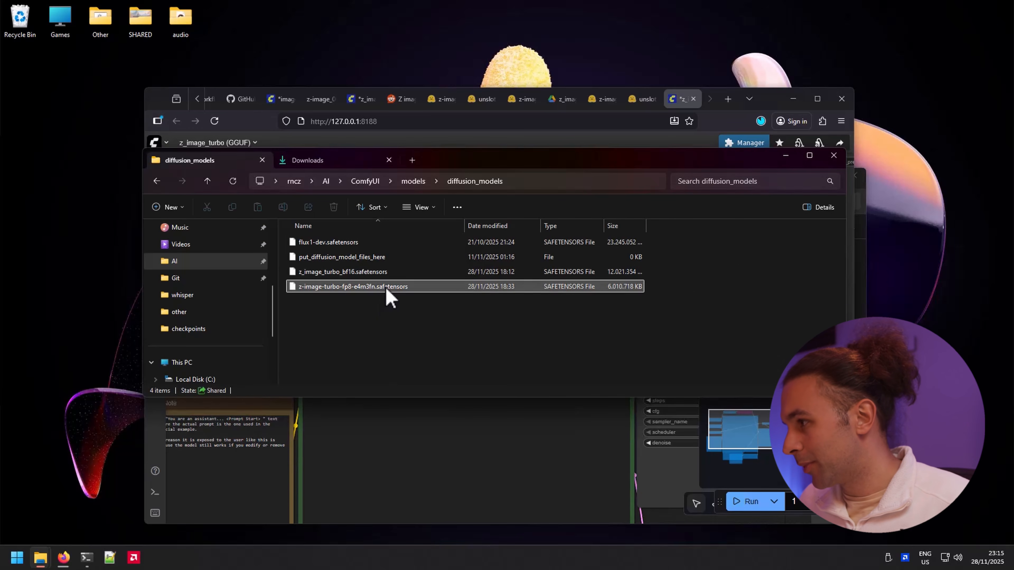
Step: Check for the Qwen3-4B-UD-Q6_K_XL.gguf file in the models/text_encoders folder
{"action": "key", "text": "BackSpace"}
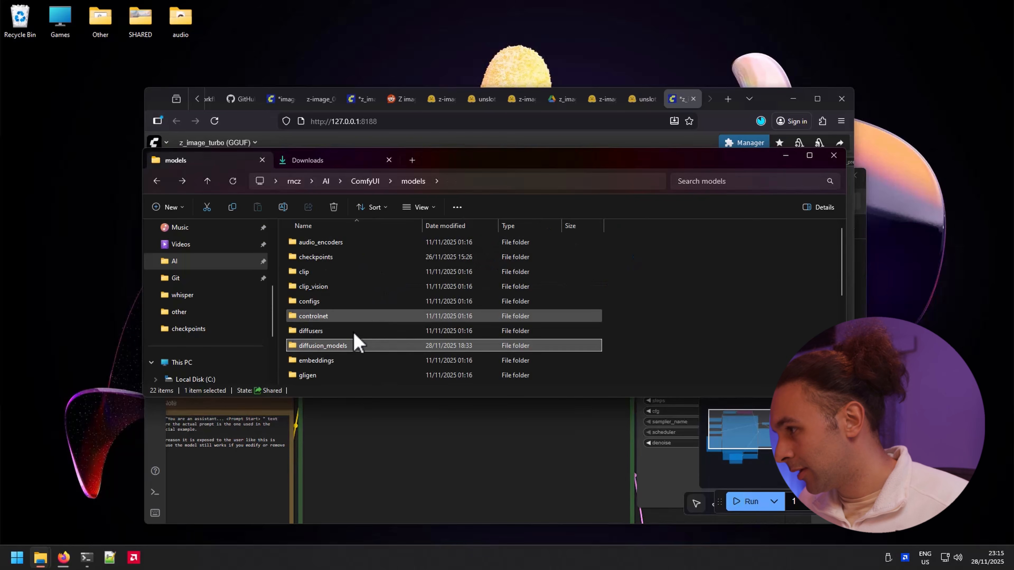
{"action": "scroll", "coordinate": [353, 331], "scroll_direction": "down", "scroll_amount": 1}
{"action": "scroll", "coordinate": [338, 332], "scroll_direction": "down", "scroll_amount": 1}
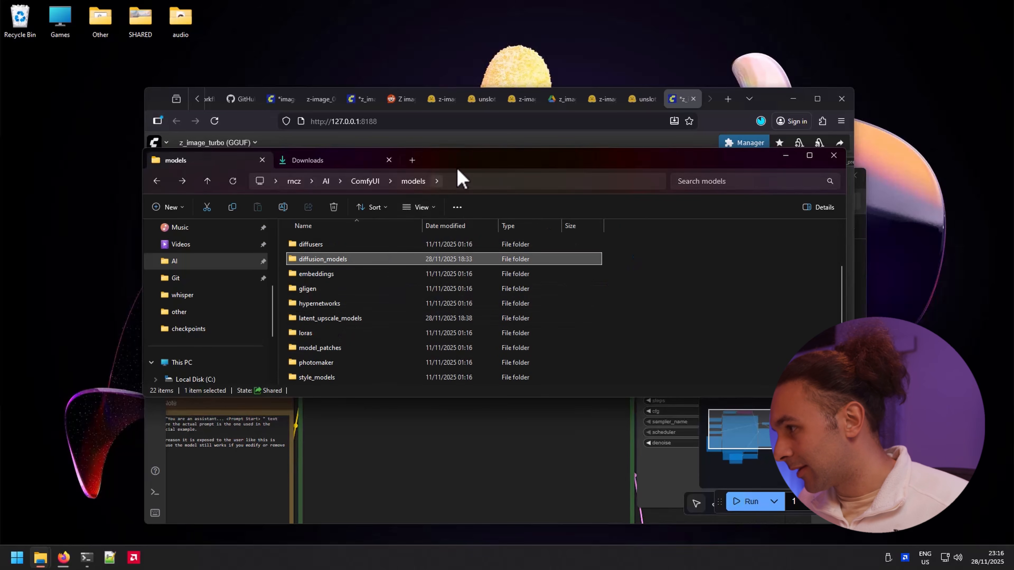
{"action": "left_click_drag", "start_coordinate": [463, 159], "coordinate": [460, 115]}
{"action": "scroll", "coordinate": [351, 296], "scroll_direction": "down", "scroll_amount": 1}
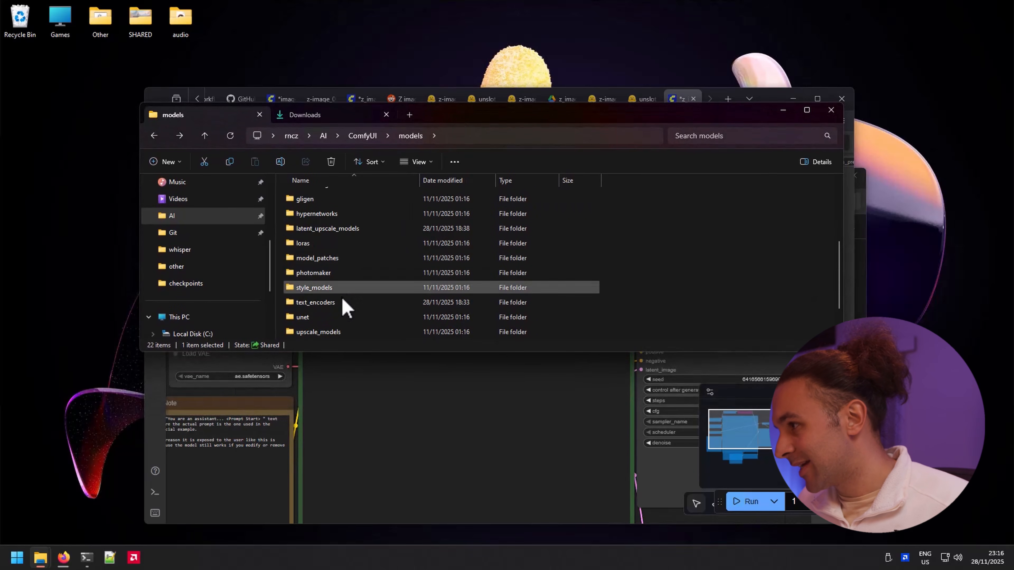
{"action": "double_click", "coordinate": [343, 304]}
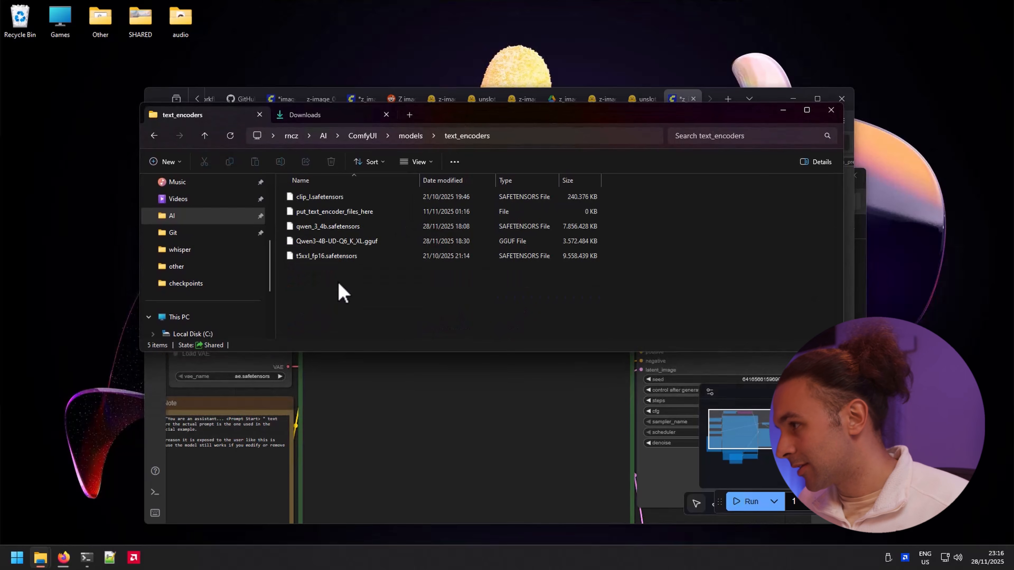
{"action": "left_click", "coordinate": [307, 242]}
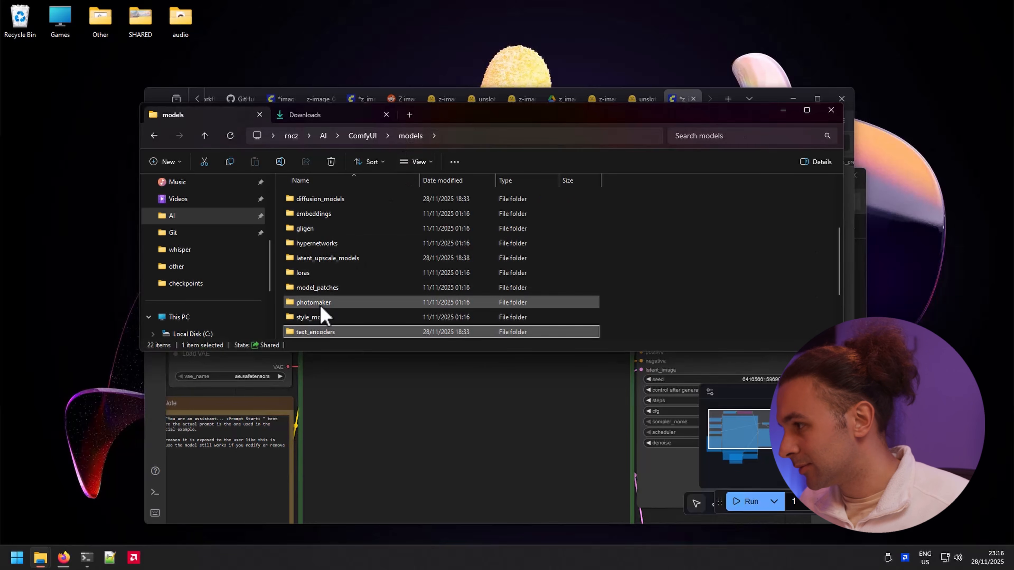
Step: Check for the ae.safetensors file in the models/vae folder
{"action": "scroll", "coordinate": [326, 317], "scroll_direction": "down", "scroll_amount": 2}
{"action": "left_click", "coordinate": [311, 305]}
{"action": "double_click", "coordinate": [312, 304]}
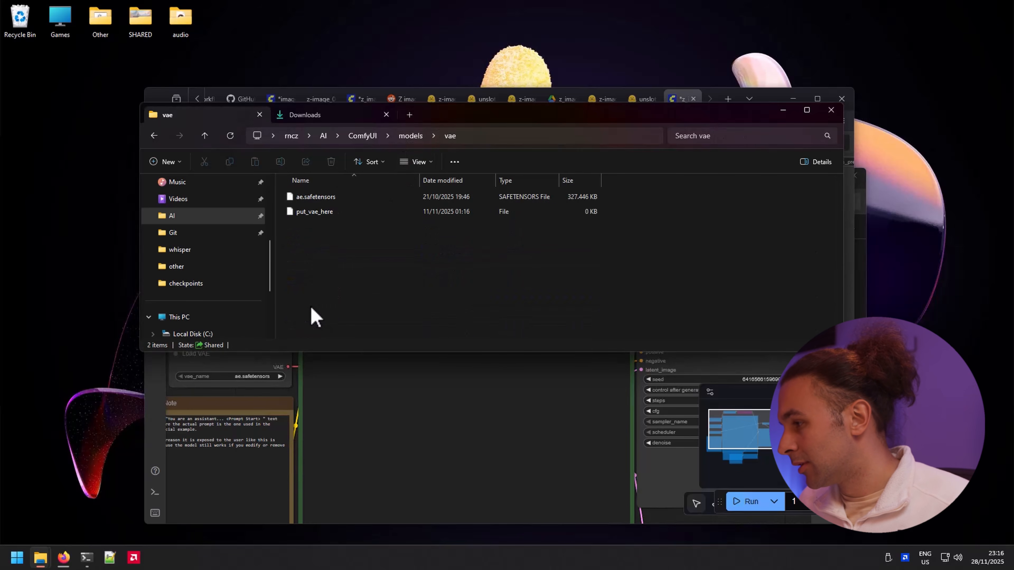
{"action": "left_click", "coordinate": [340, 197]}
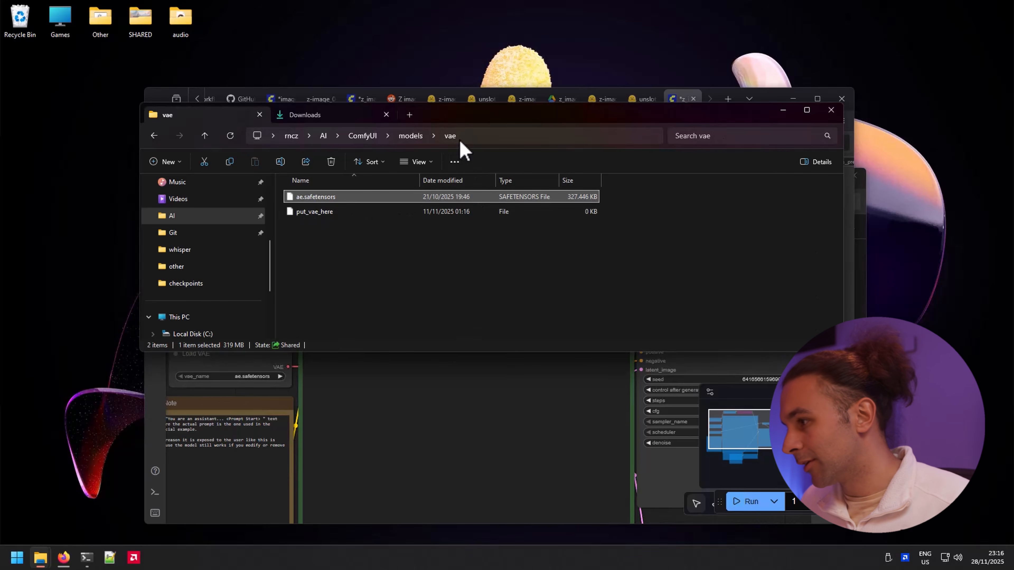
Step: Switch back to ComfyUI in the browser and try to run the z_image_turbo (GGUF) workflow with the existing coastal landscape prompt
{"action": "left_click", "coordinate": [357, 411]}
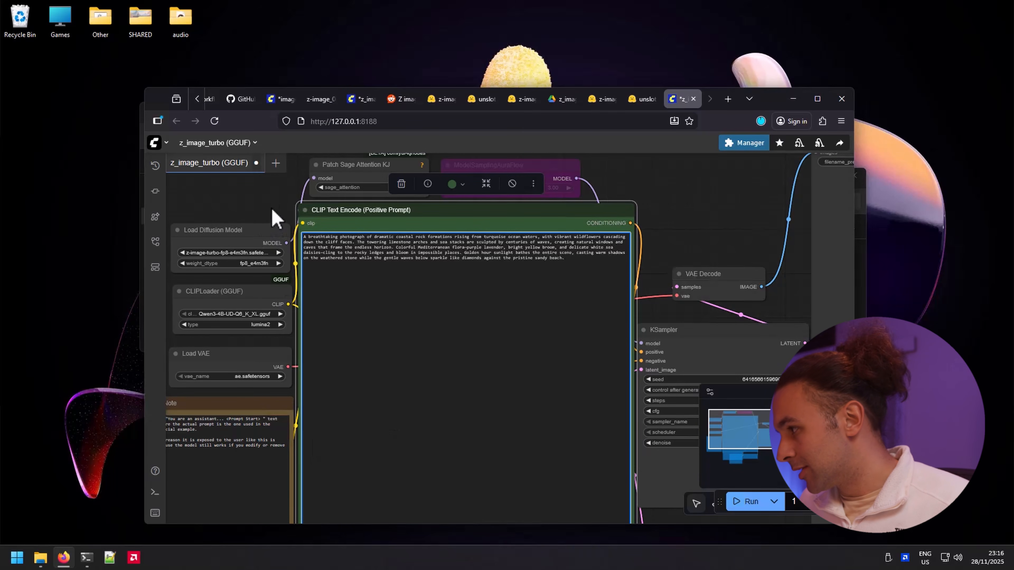
{"action": "left_click_drag", "start_coordinate": [272, 218], "coordinate": [257, 151]}
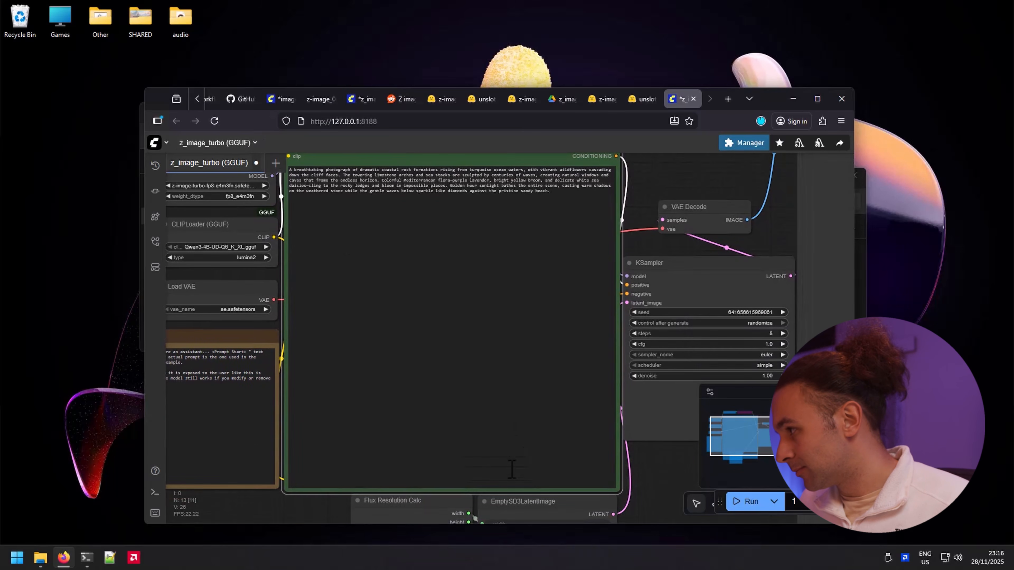
{"action": "left_click", "coordinate": [748, 504]}
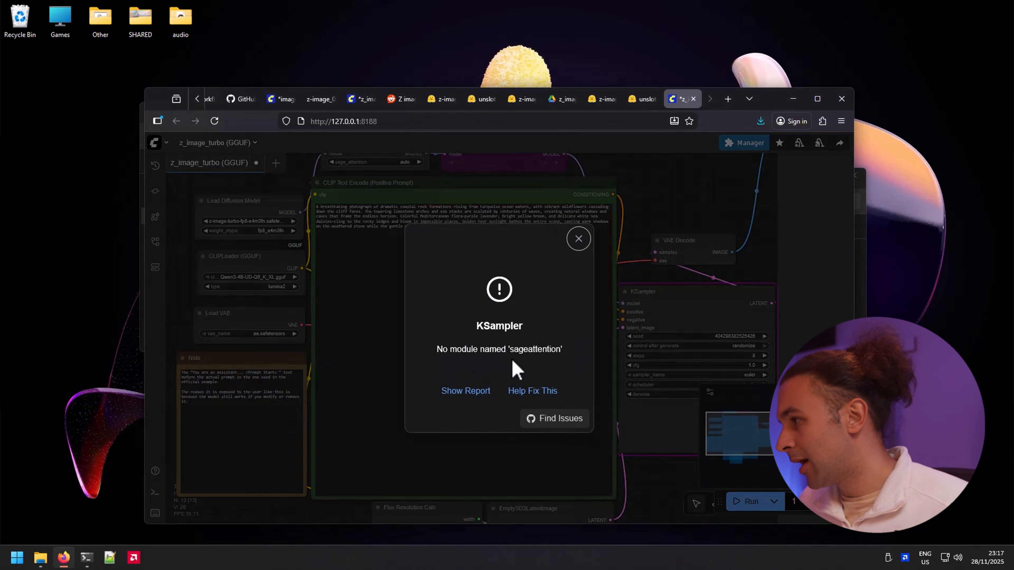
{"action": "left_click", "coordinate": [578, 239]}
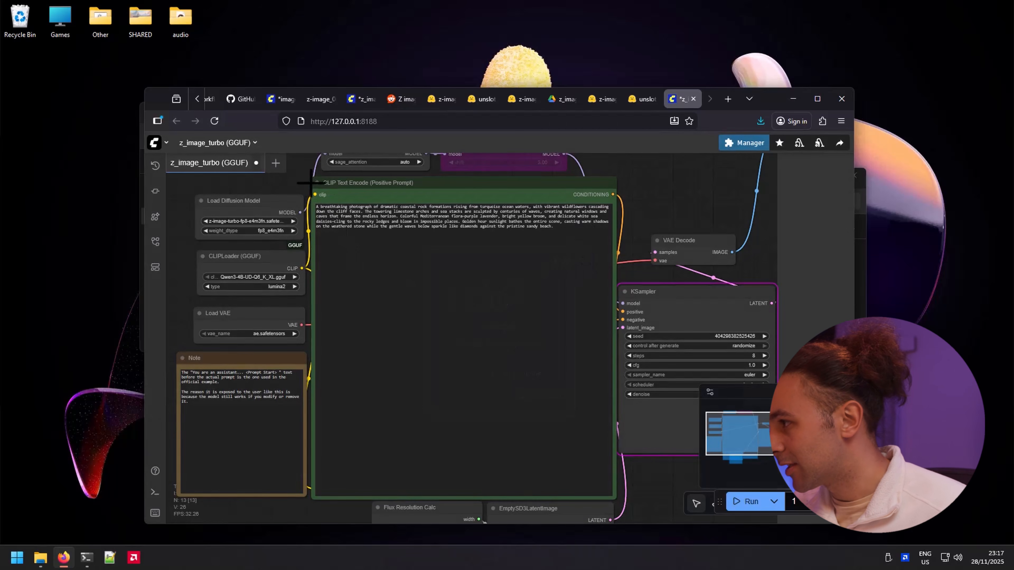
Step: Bypass the Patch Sage Attention KJ node in the z_image_turbo (GGUF) workflow
{"action": "scroll", "coordinate": [312, 196], "scroll_direction": "up", "scroll_amount": 2}
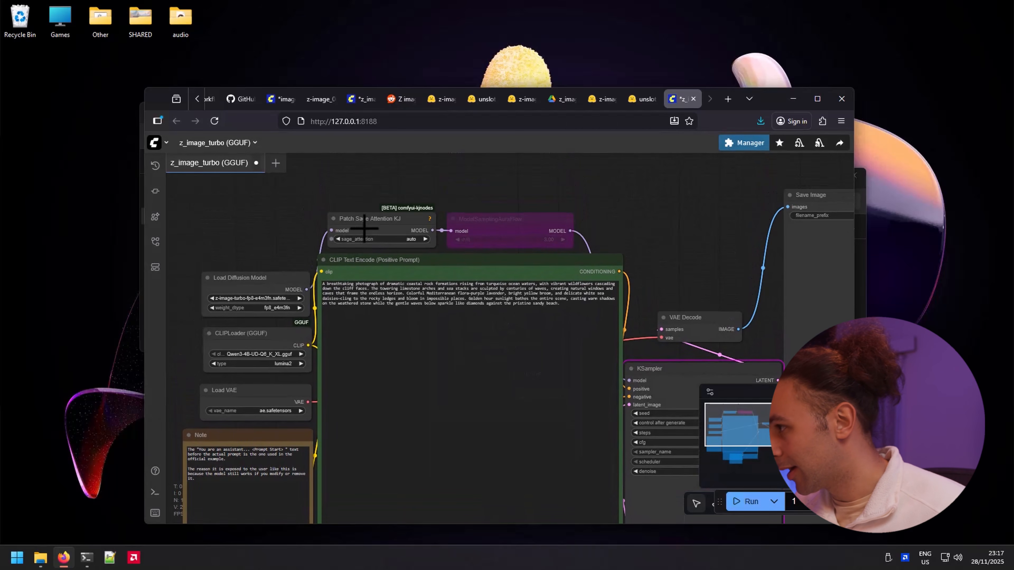
{"action": "left_click", "coordinate": [383, 220]}
{"action": "right_click", "coordinate": [406, 211]}
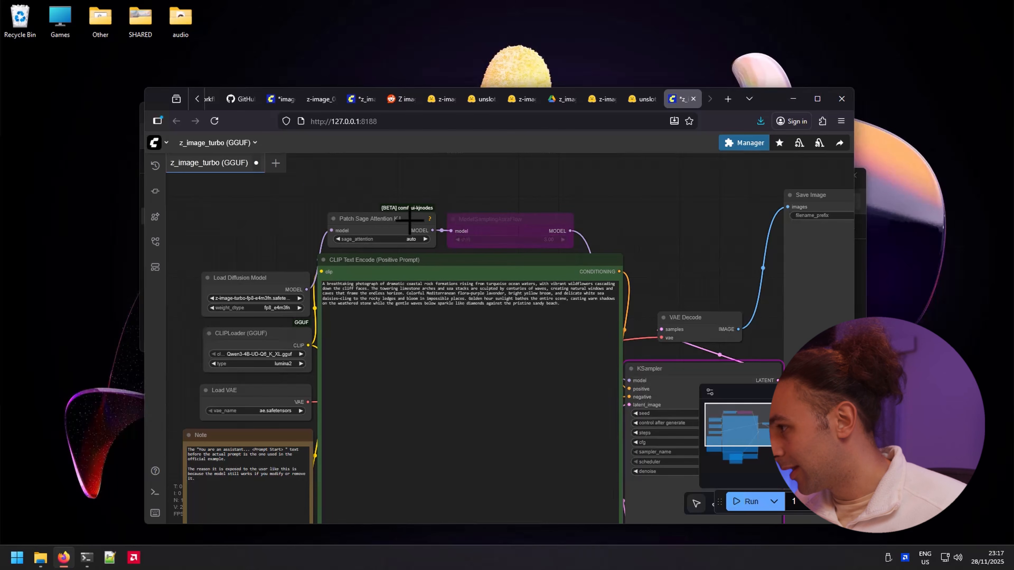
{"action": "right_click", "coordinate": [408, 211]}
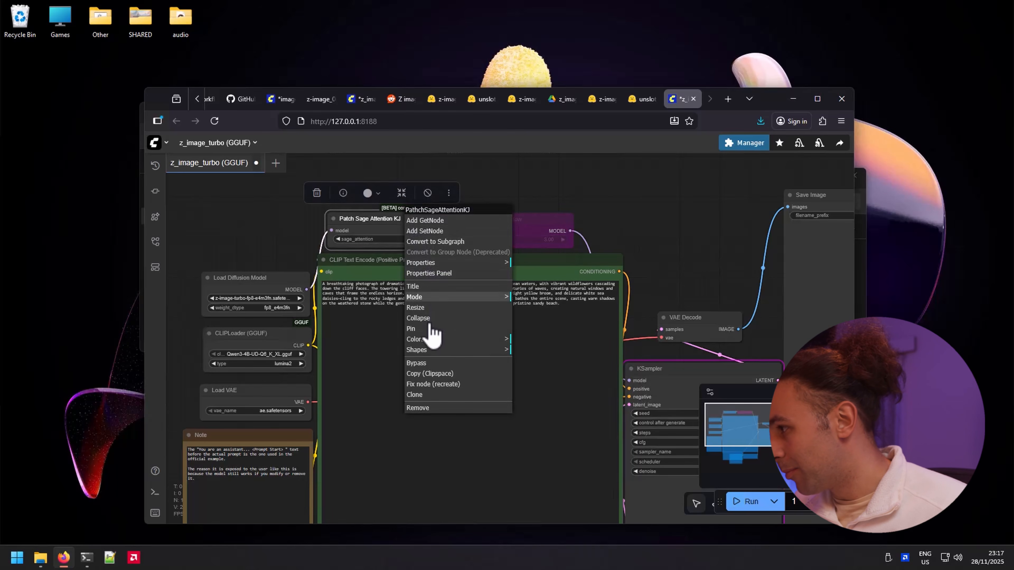
{"action": "left_click", "coordinate": [435, 364]}
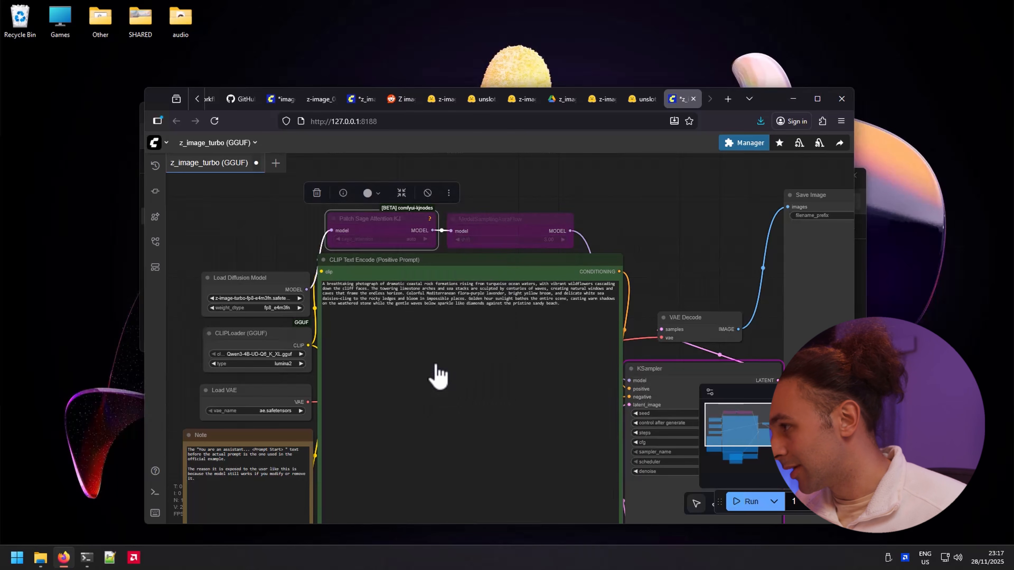
Step: Run the workflow with the coastal landscape prompt again and check its execution time in the Command Prompt window
{"action": "left_click_drag", "start_coordinate": [285, 256], "coordinate": [266, 209]}
{"action": "key", "text": "ctrl+Return"}
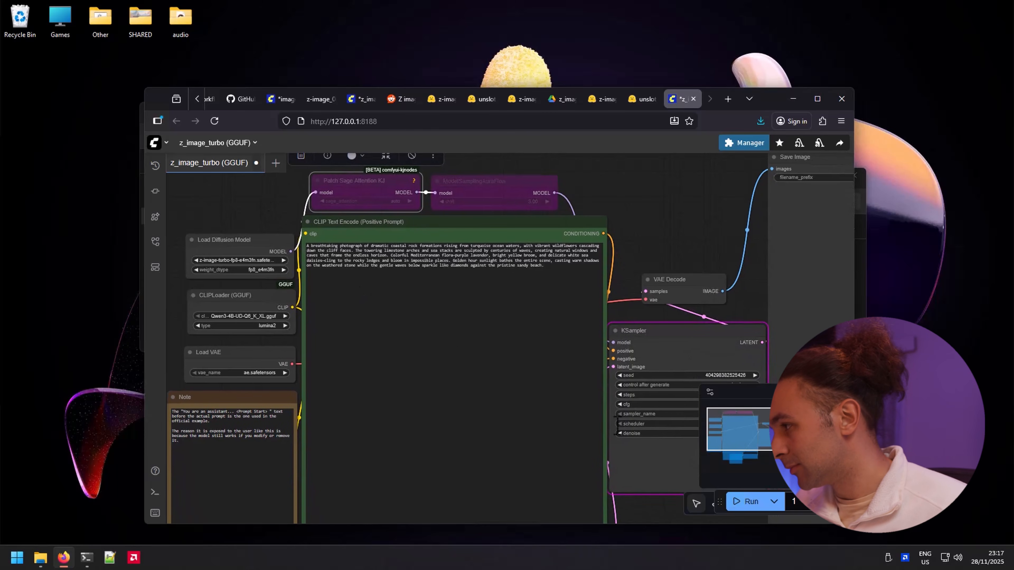
{"action": "left_click", "coordinate": [86, 557]}
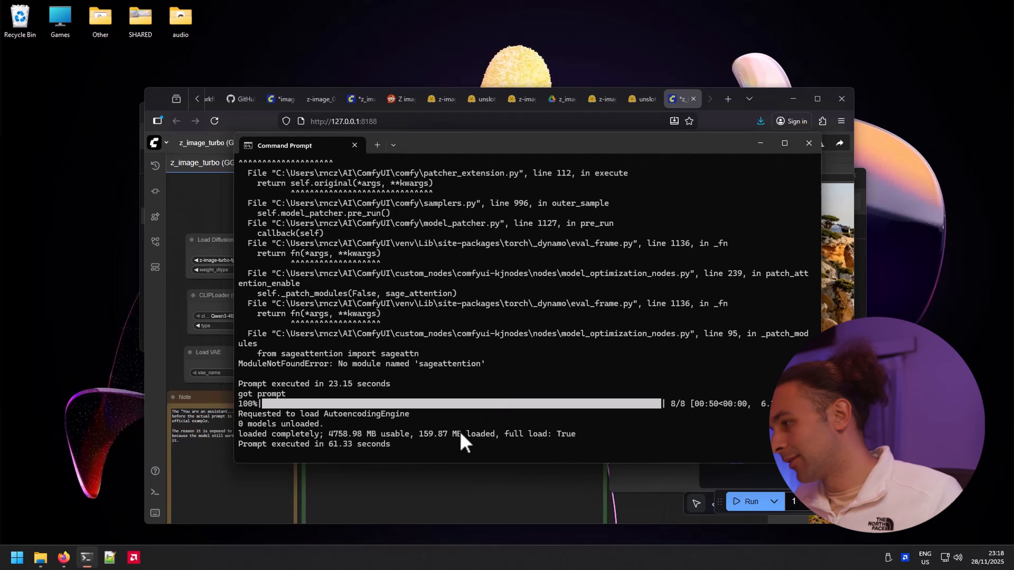
{"action": "left_click", "coordinate": [459, 501]}
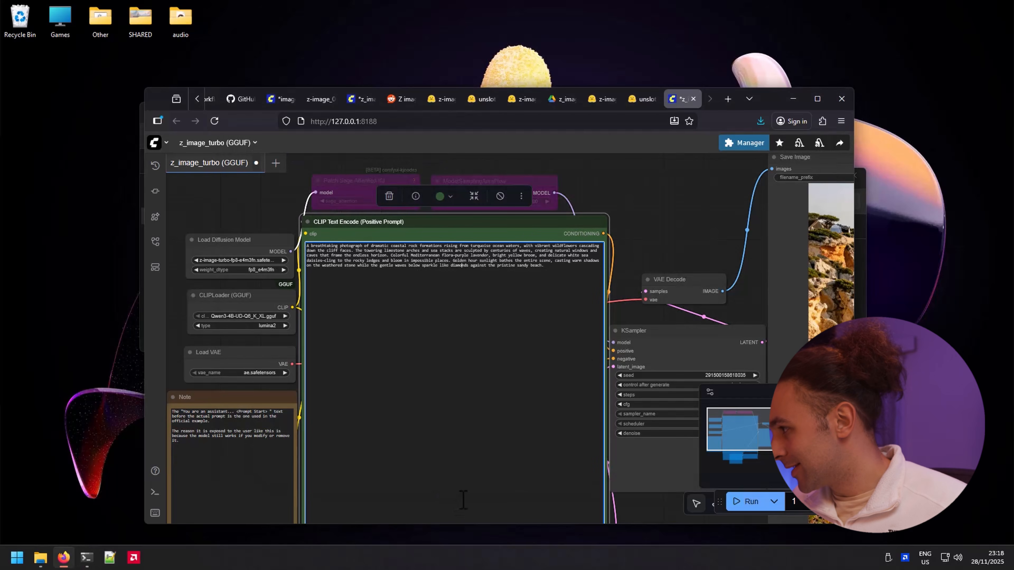
Step: Replace the positive prompt with "A dog on planet mars in a supercar.", generate the image and view it in the Save Image node
{"action": "mouse_move", "coordinate": [761, 422]}
{"action": "left_mouse_down"}
{"action": "mouse_move", "coordinate": [812, 437]}
{"action": "mouse_move", "coordinate": [754, 431]}
{"action": "left_mouse_up"}
{"action": "left_click_drag", "start_coordinate": [506, 258], "coordinate": [161, 193]}
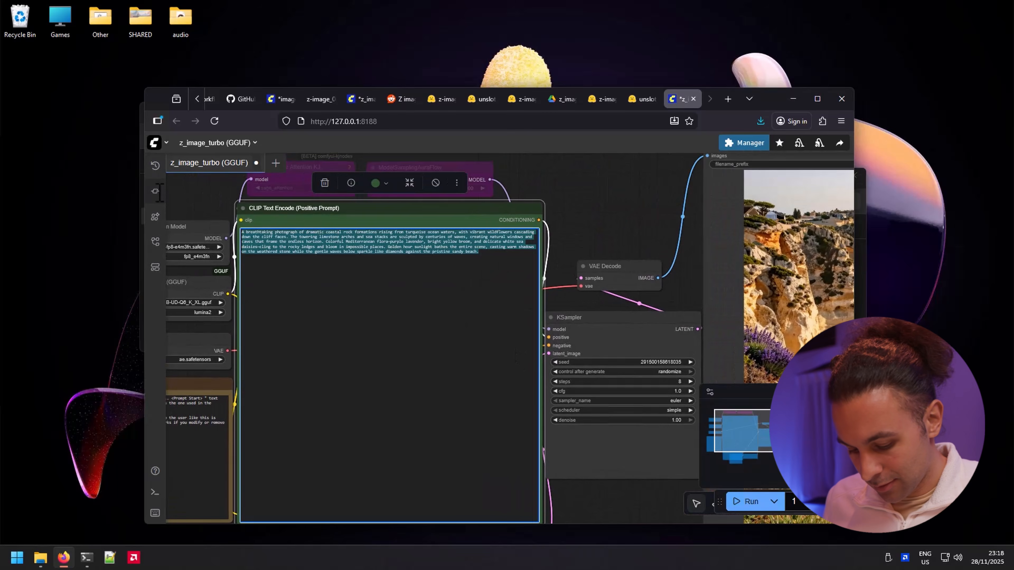
{"action": "type", "text": "A dog on p"}
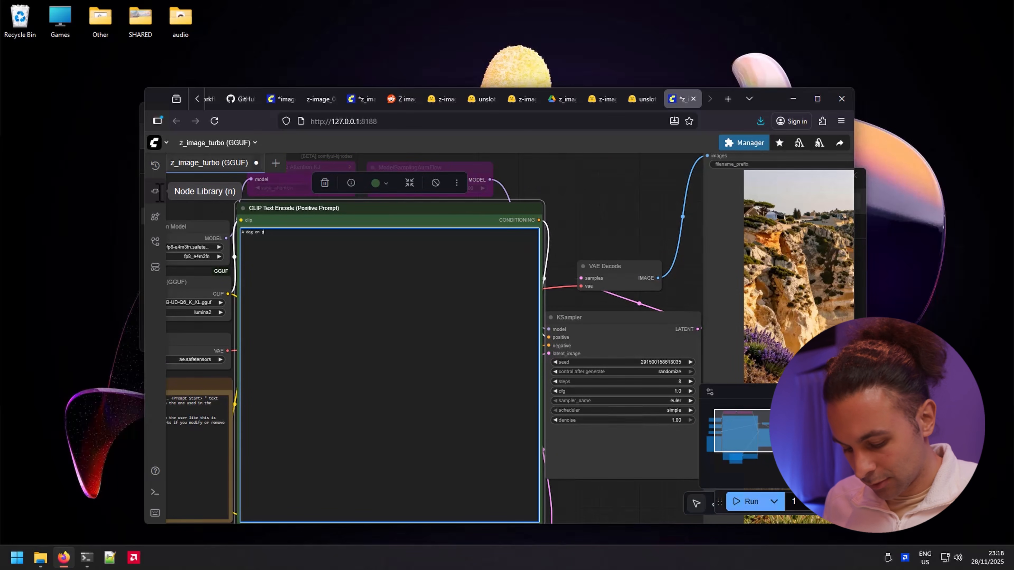
{"action": "type", "text": "lanet m"}
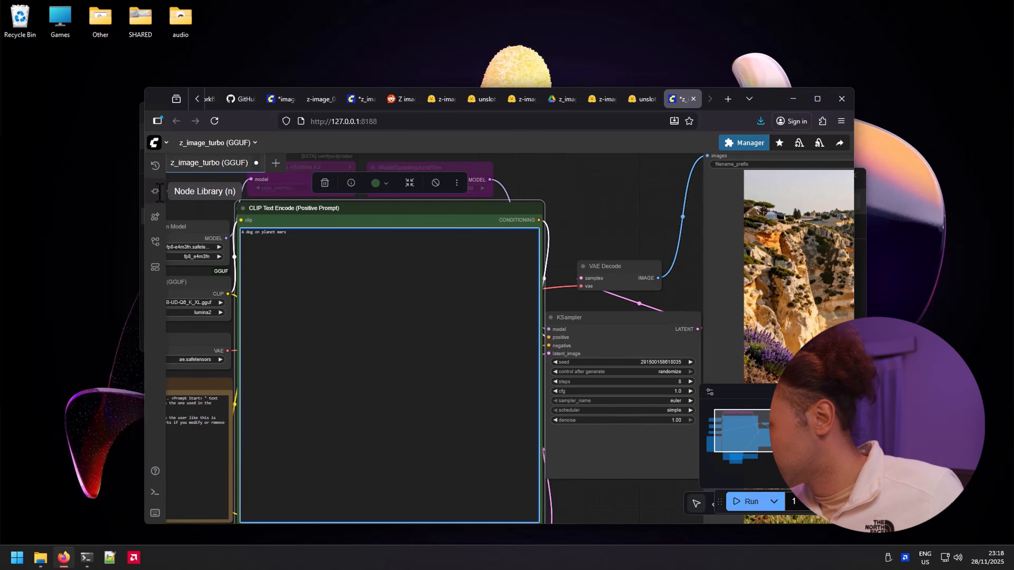
{"action": "type", "text": "ars"}
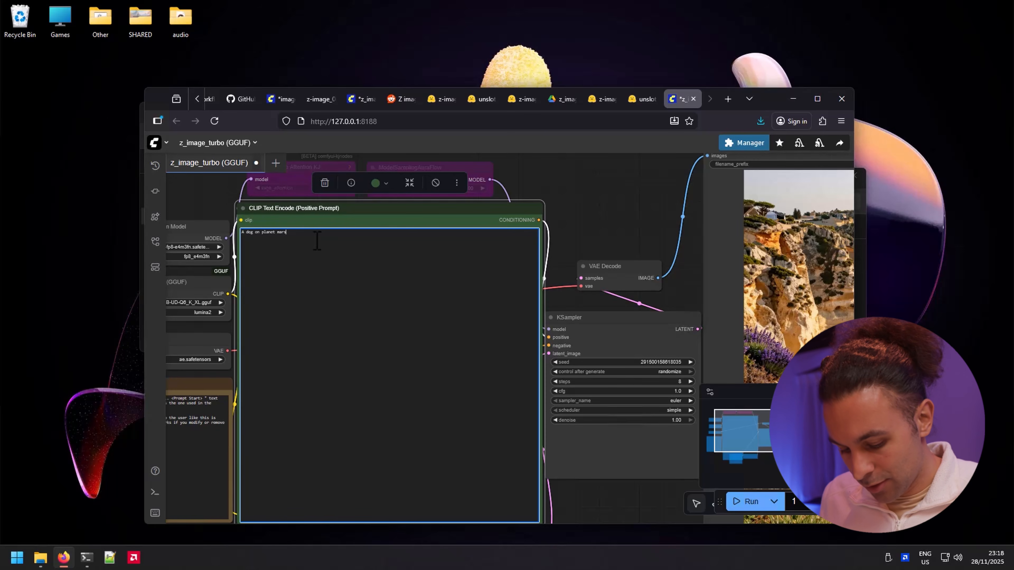
{"action": "type", "text": " in a supercar"}
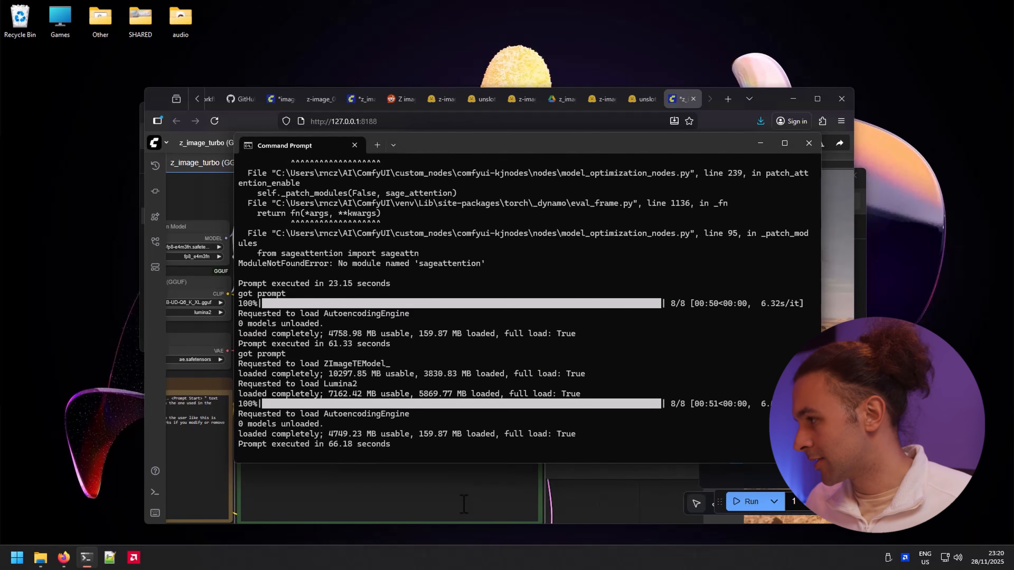
{"action": "left_click", "coordinate": [464, 504]}
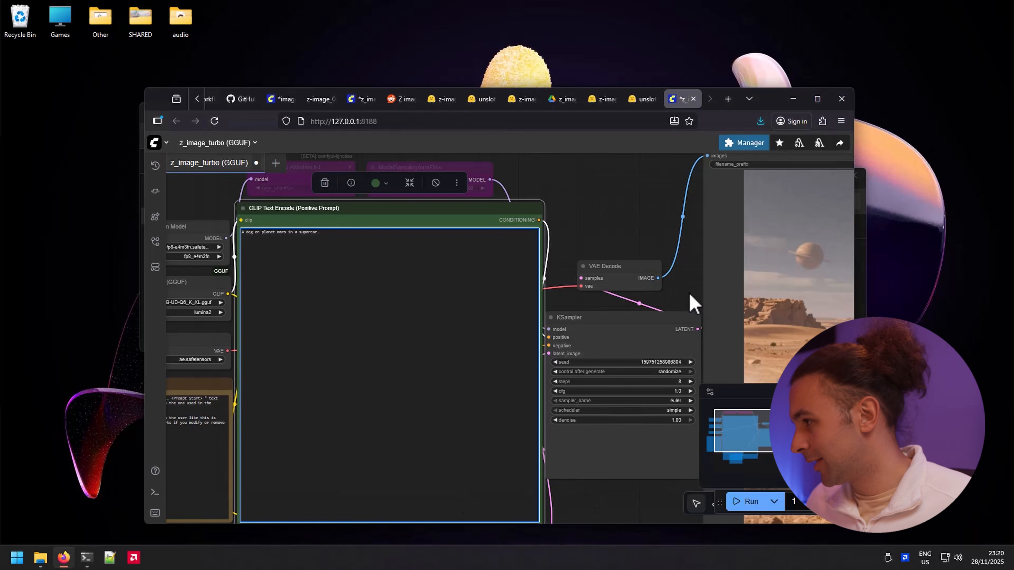
{"action": "left_click_drag", "start_coordinate": [600, 283], "coordinate": [275, 245]}
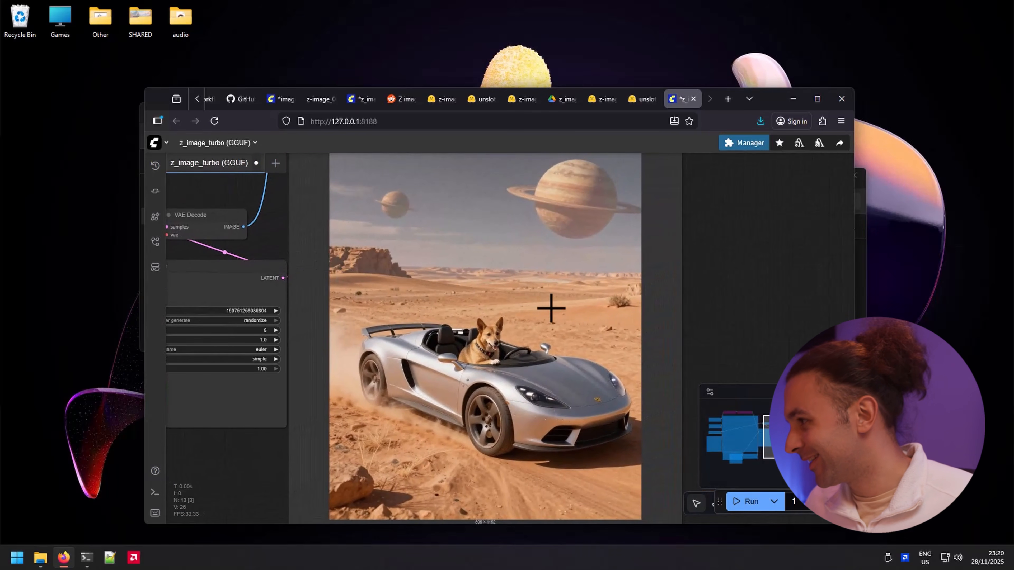